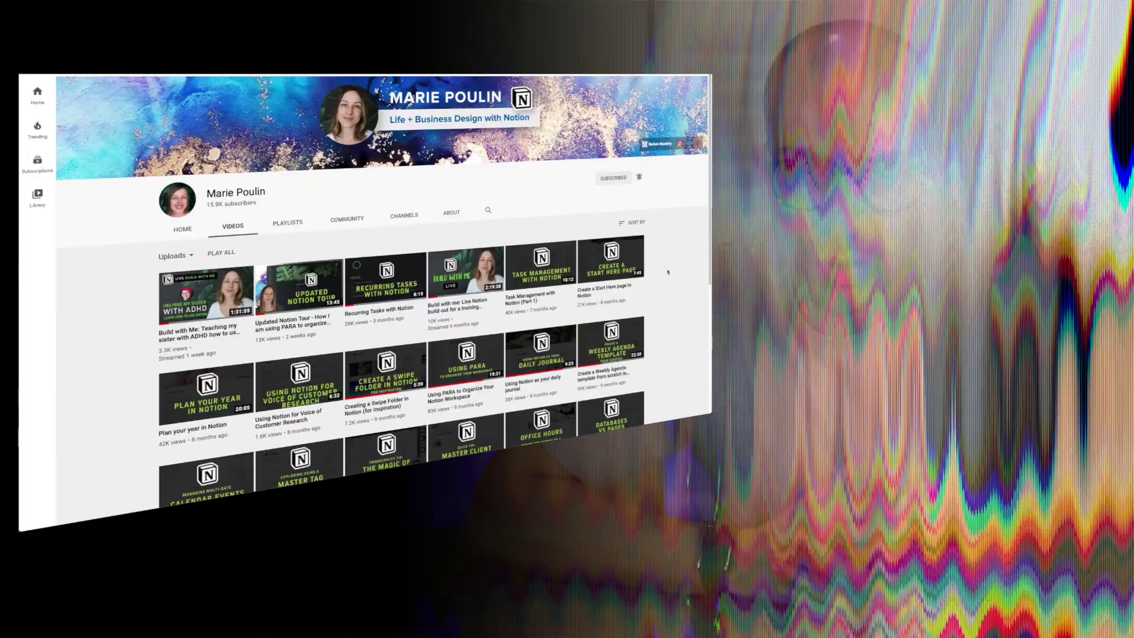
Scroll the channel's uploads and play the Updated Notion Tour video.
{"action": "scroll", "coordinate": [668, 271], "scroll_direction": "down", "scroll_amount": 2}
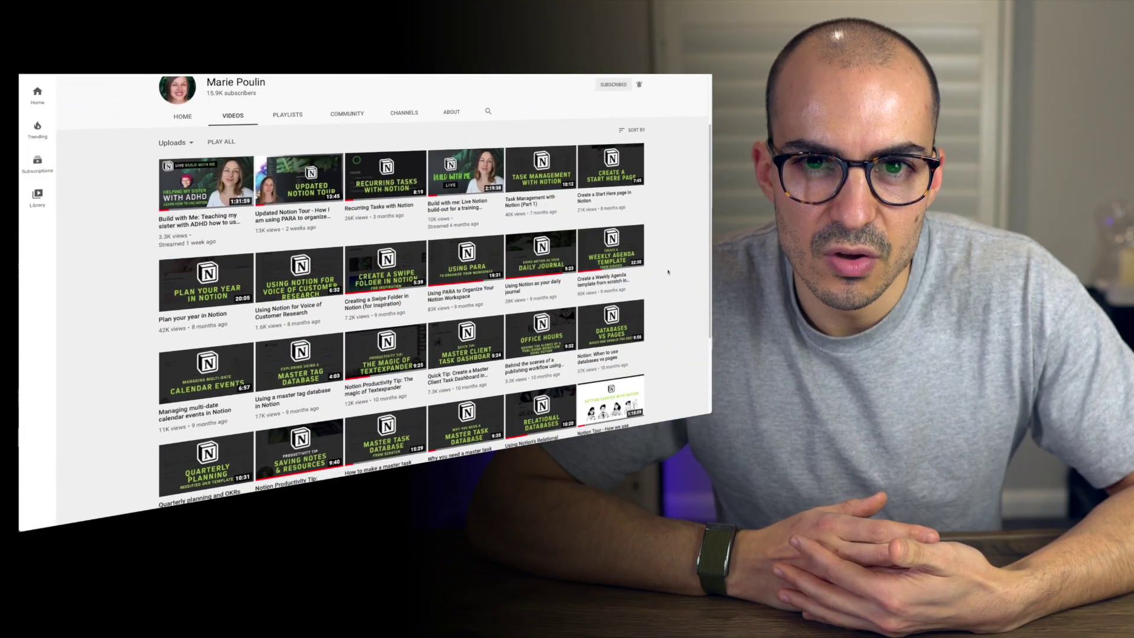
{"action": "left_click", "coordinate": [300, 199]}
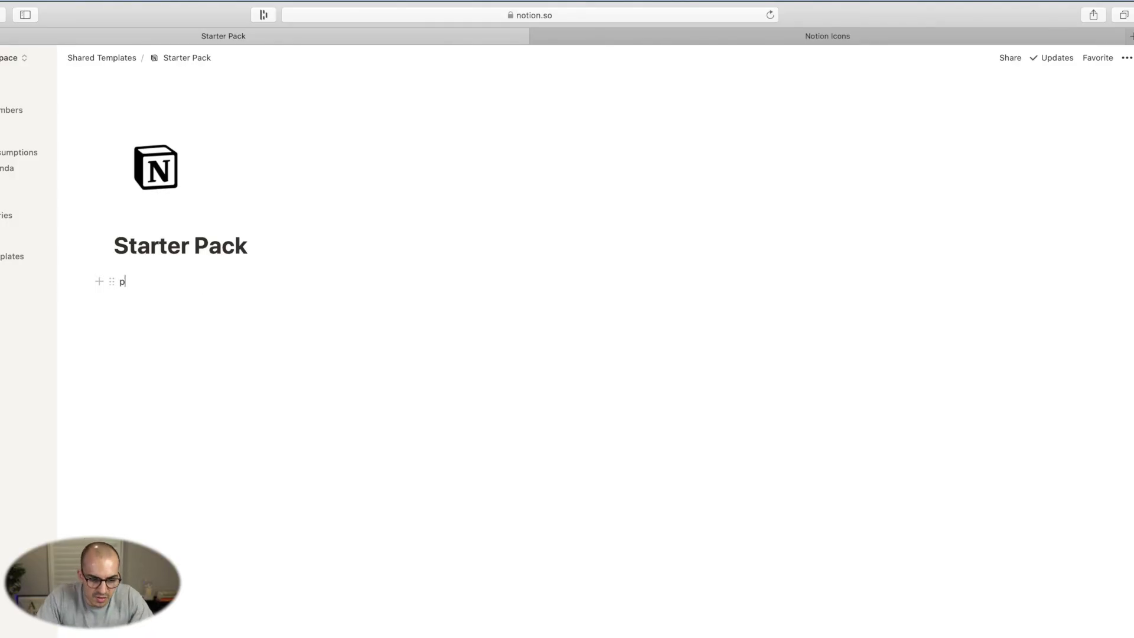
Add an empty 'Projects' sub-page with an icon, set to full width.
{"action": "type", "text": "/page"}
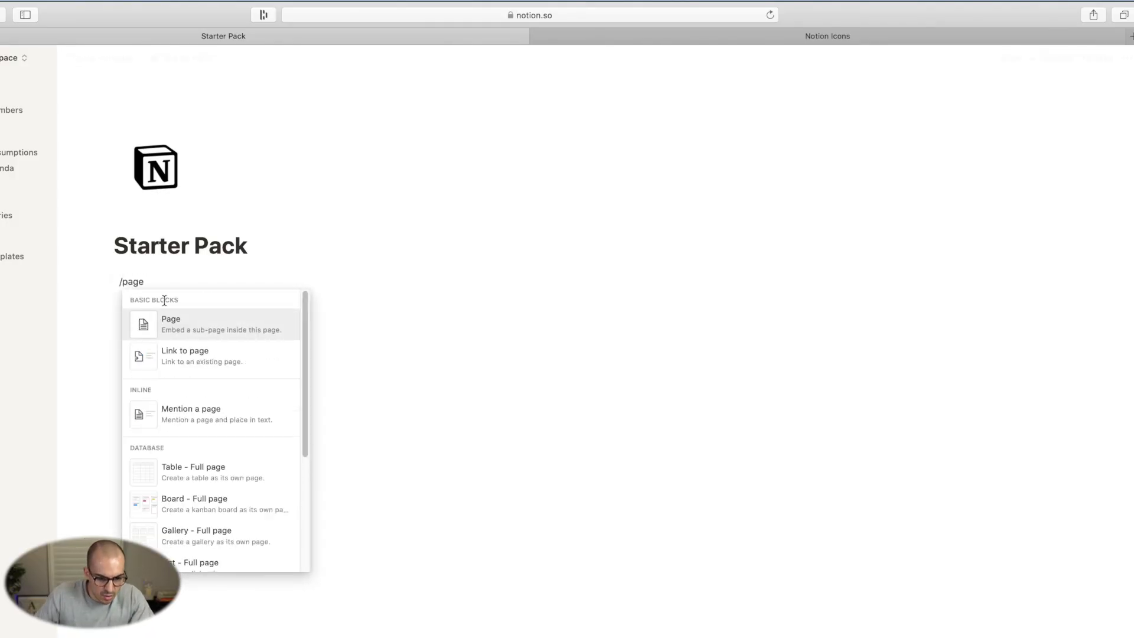
{"action": "left_click", "coordinate": [164, 323]}
{"action": "type", "text": "Projects"}
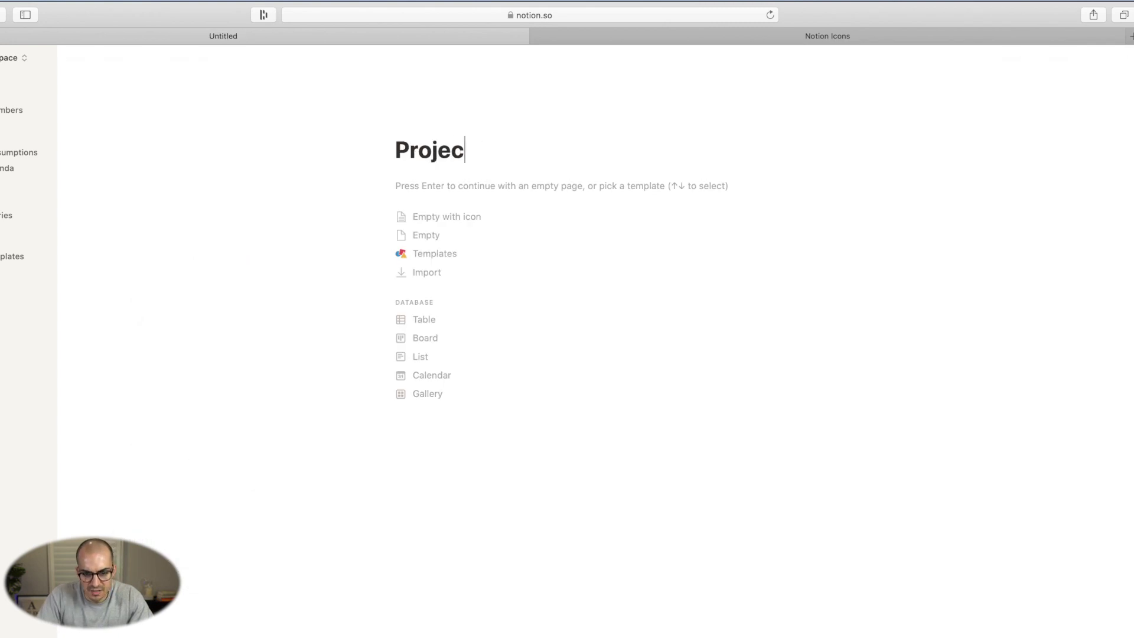
{"action": "left_click", "coordinate": [425, 219]}
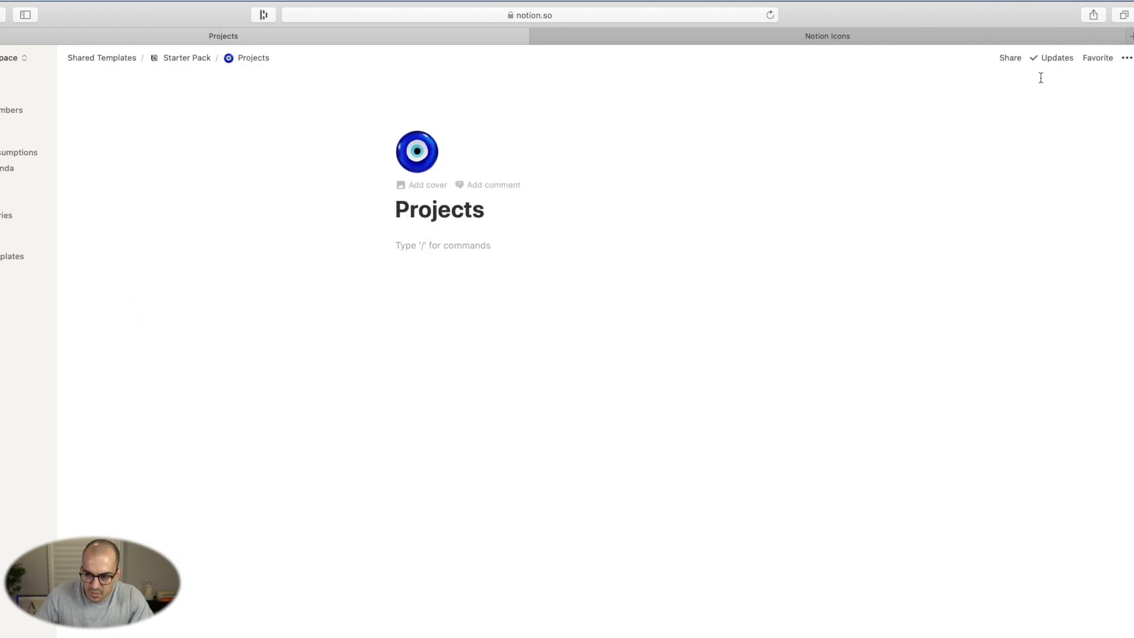
{"action": "left_click", "coordinate": [1124, 59]}
{"action": "left_click", "coordinate": [1116, 156]}
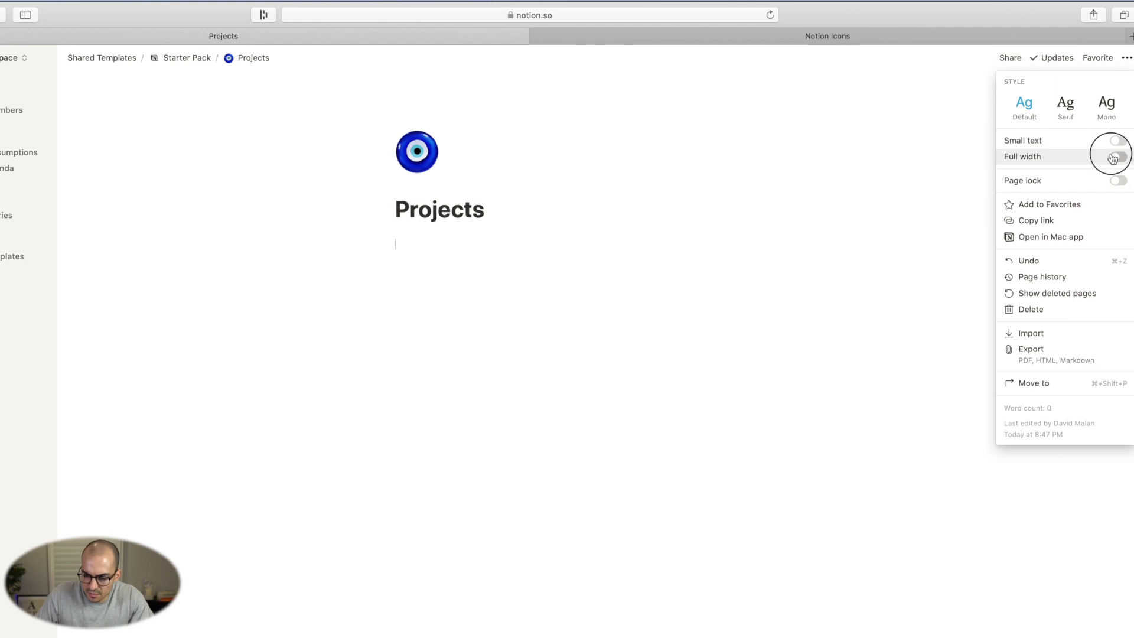
{"action": "left_click", "coordinate": [160, 286]}
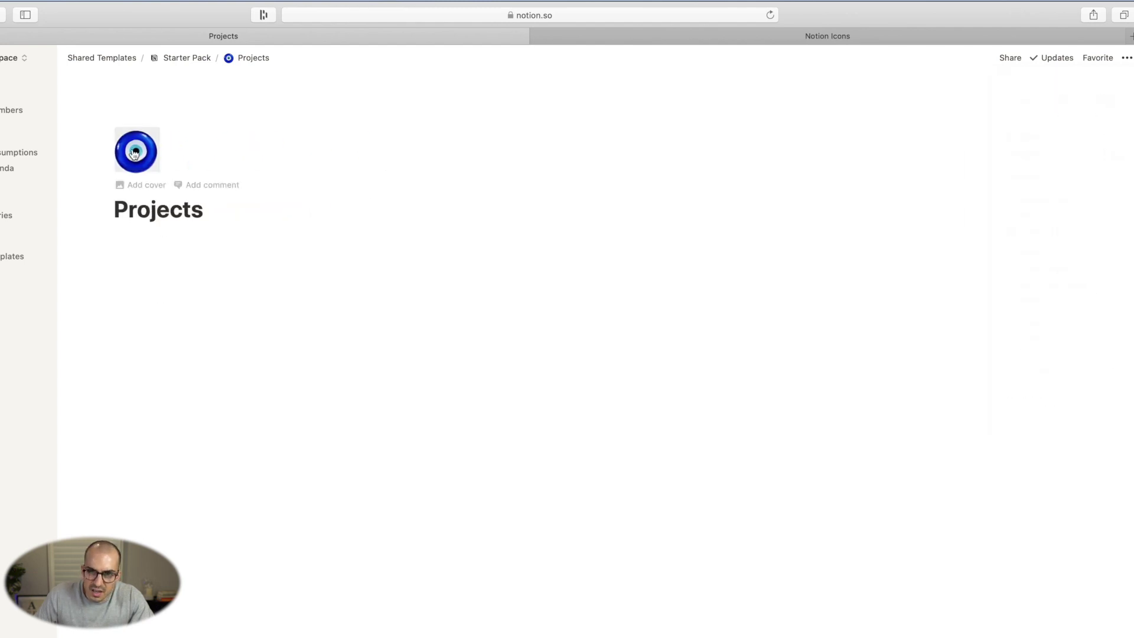
Upload surface.png as the Projects page icon.
{"action": "left_click", "coordinate": [735, 40]}
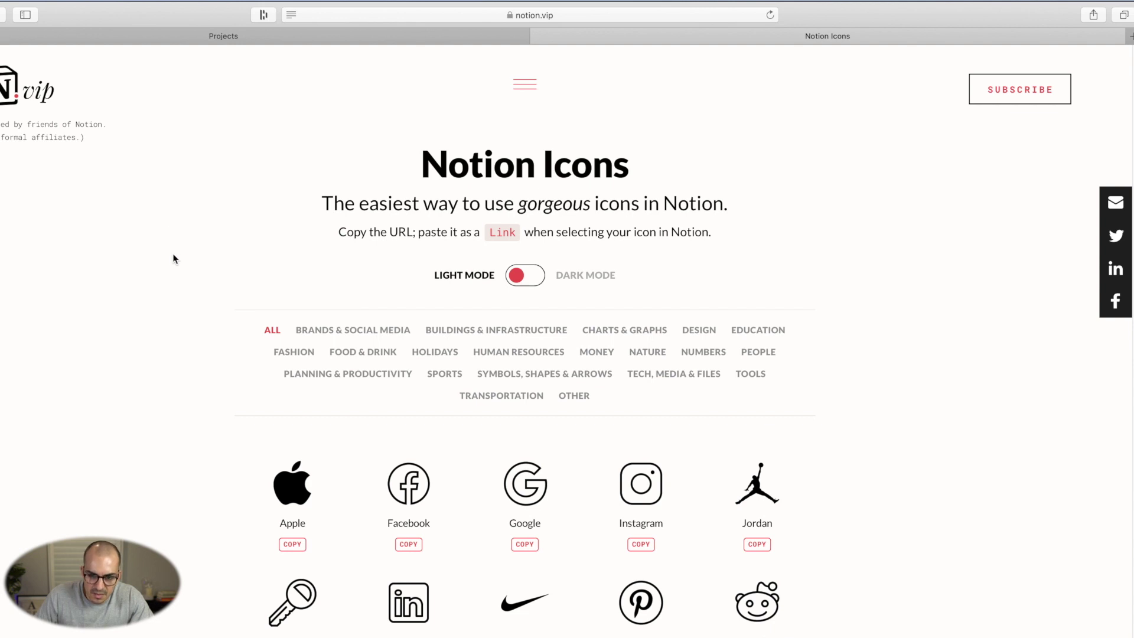
{"action": "left_click", "coordinate": [314, 39]}
{"action": "left_click", "coordinate": [136, 151]}
{"action": "left_click", "coordinate": [92, 186]}
{"action": "left_click", "coordinate": [100, 223]}
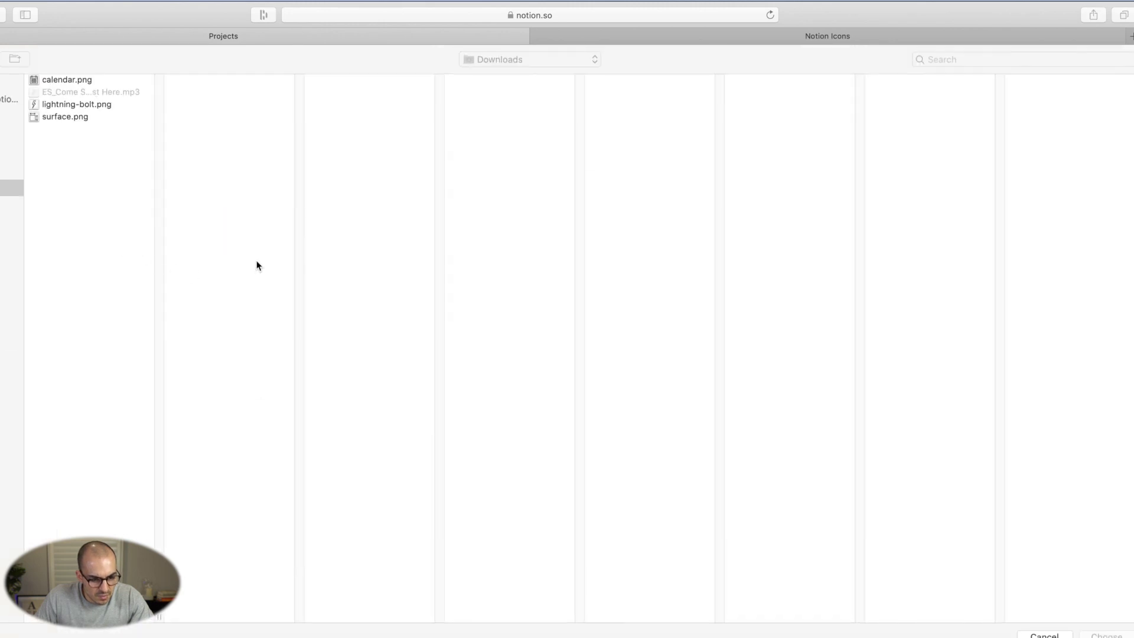
{"action": "double_click", "coordinate": [64, 115]}
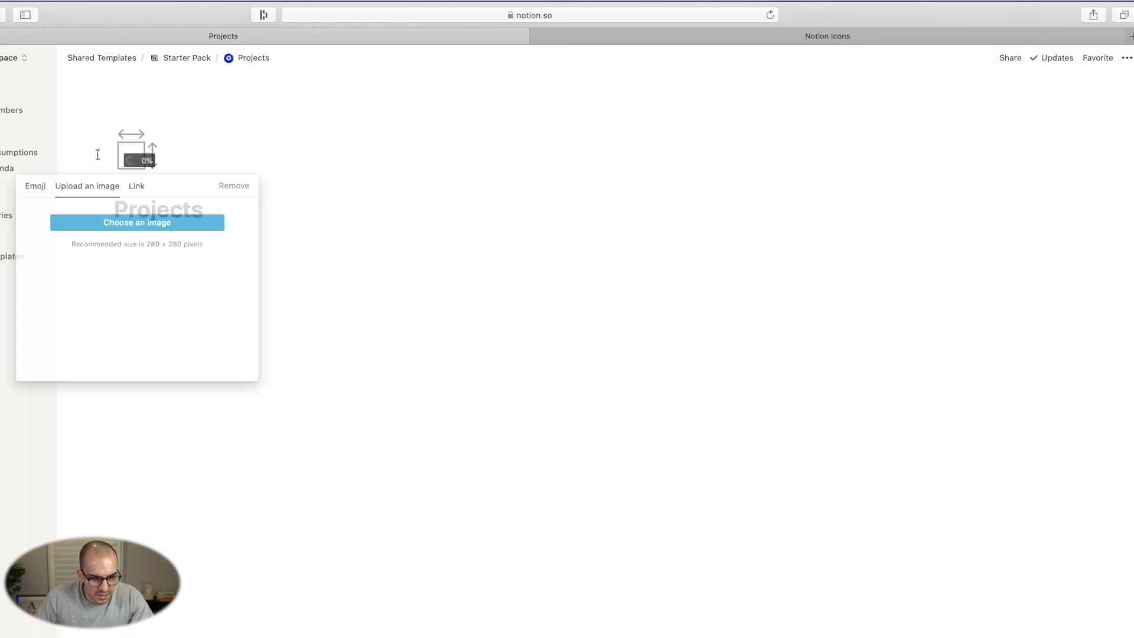
{"action": "left_click", "coordinate": [209, 286]}
Insert an inline table titled 'Projects' and rename its Tags column to a Type select.
{"action": "type", "text": "/"}
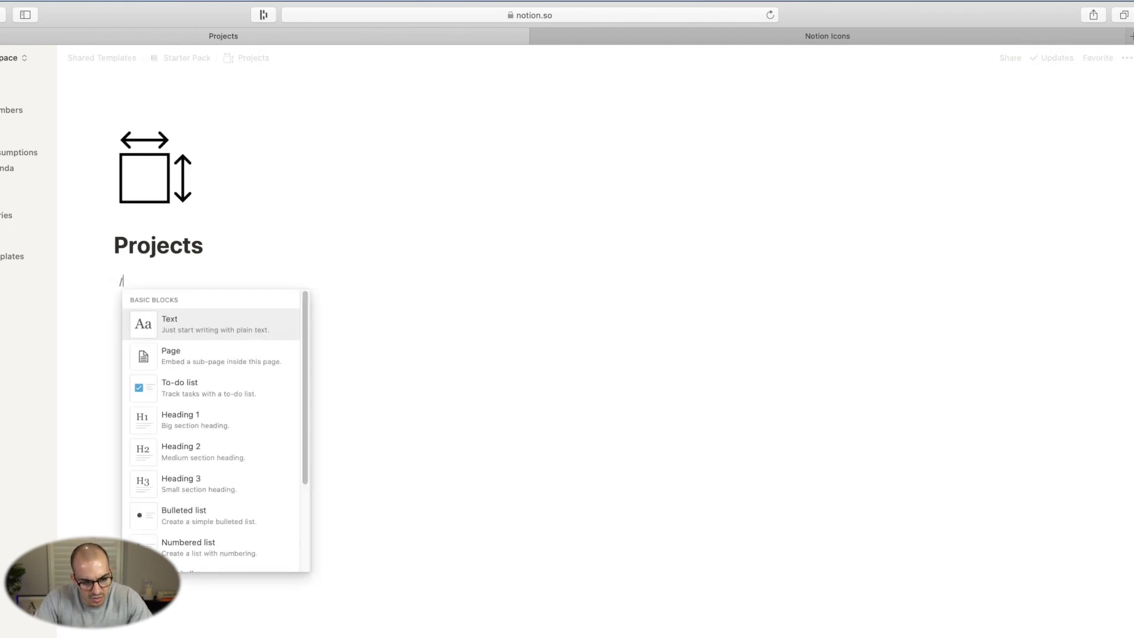
{"action": "type", "text": "inline"}
{"action": "left_click", "coordinate": [195, 508]}
{"action": "type", "text": "Projects"}
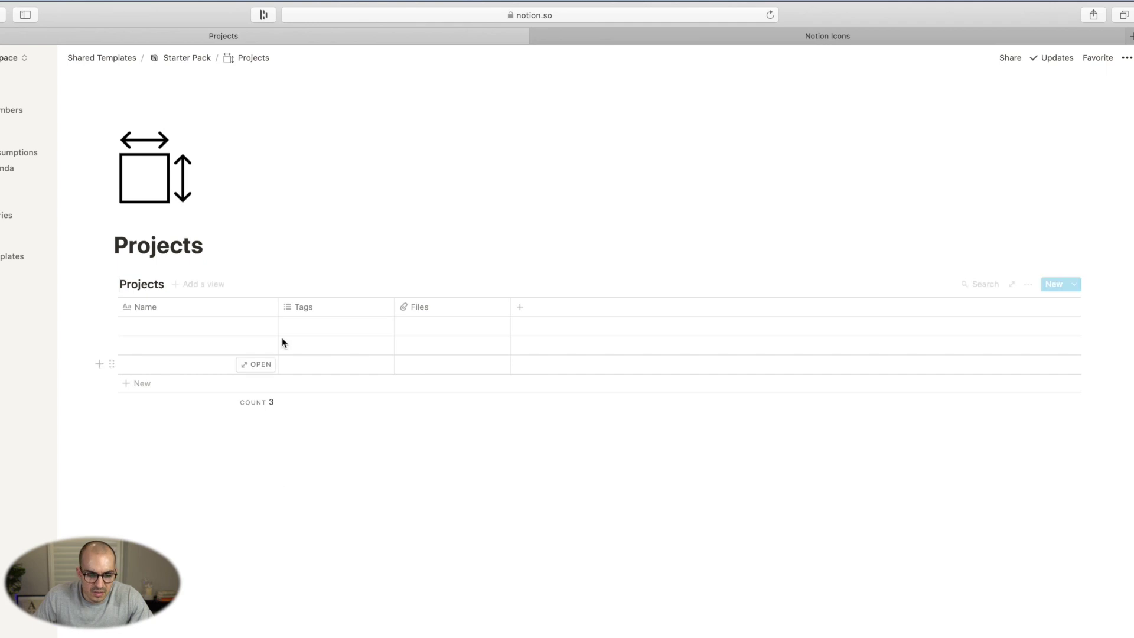
{"action": "left_click", "coordinate": [324, 307]}
{"action": "type", "text": "Type"}
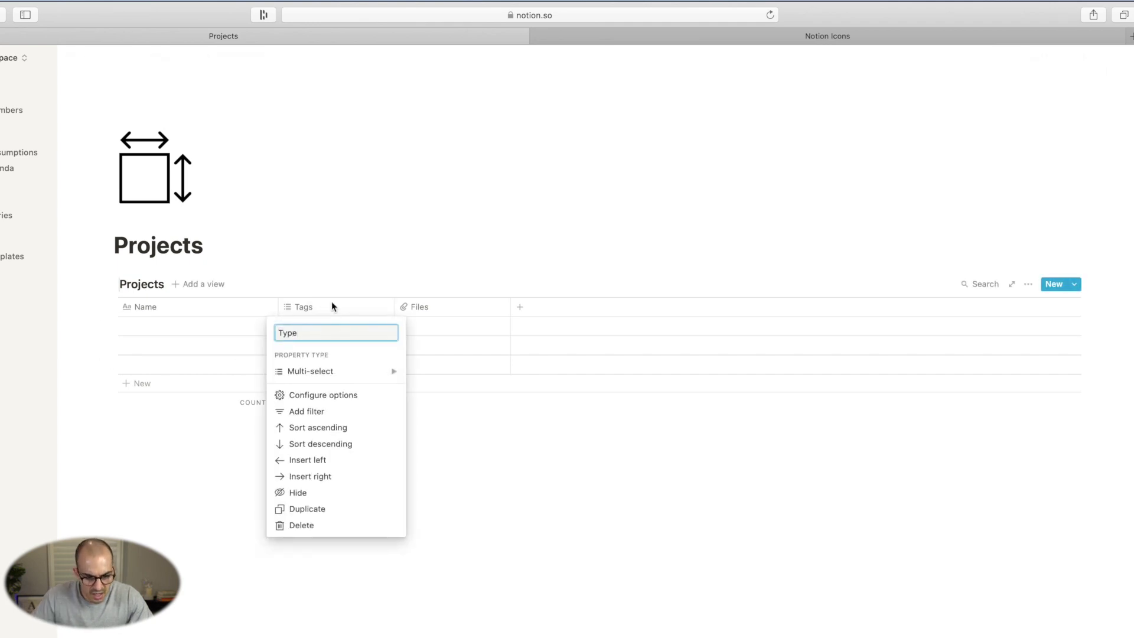
{"action": "mouse_move", "coordinate": [319, 372]}
{"action": "left_click", "coordinate": [422, 297]}
Set the first two rows' Type to Personal and Professional.
{"action": "left_click", "coordinate": [311, 323]}
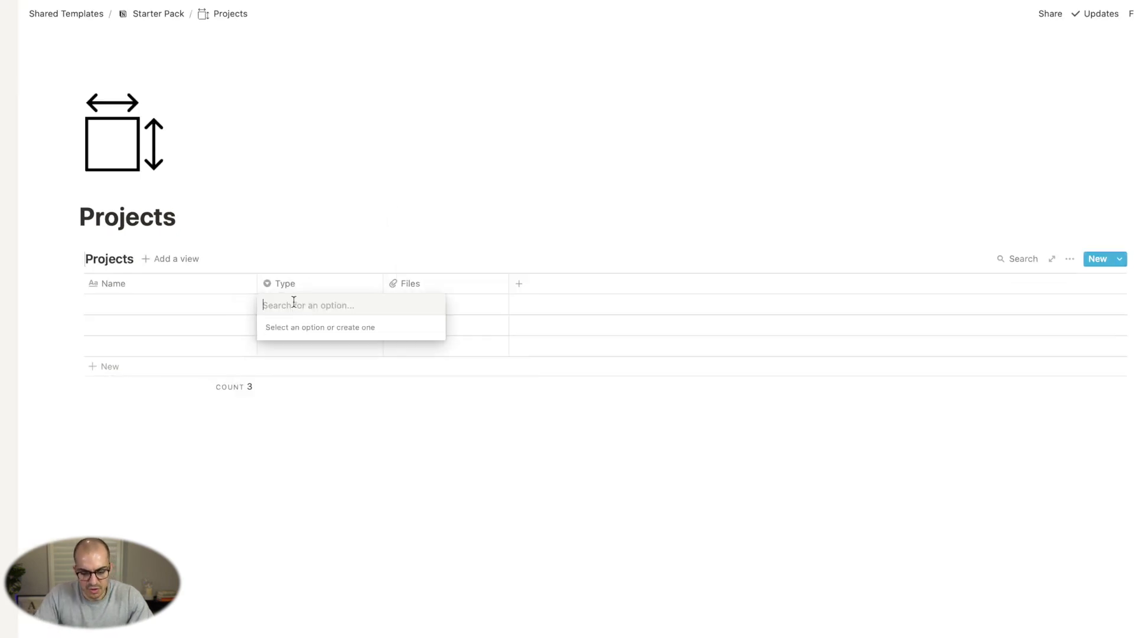
{"action": "type", "text": "Personal"}
{"action": "key", "text": "Return"}
{"action": "key", "text": "Down"}
{"action": "type", "text": "Pro"}
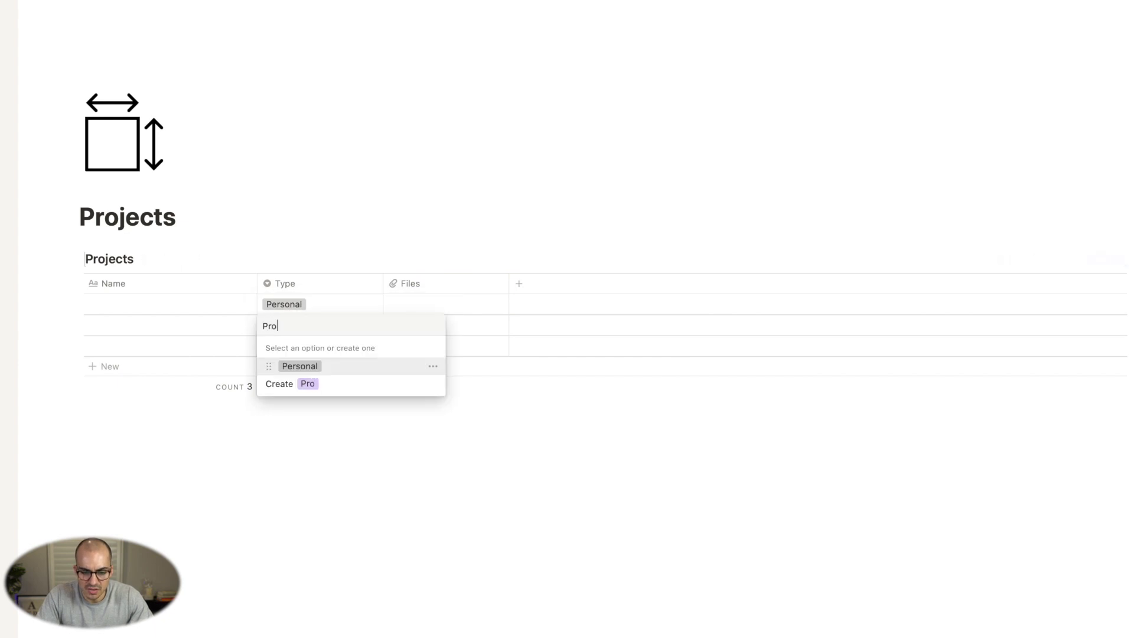
{"action": "type", "text": "fessional"}
{"action": "key", "text": "Return"}
{"action": "key", "text": "Down"}
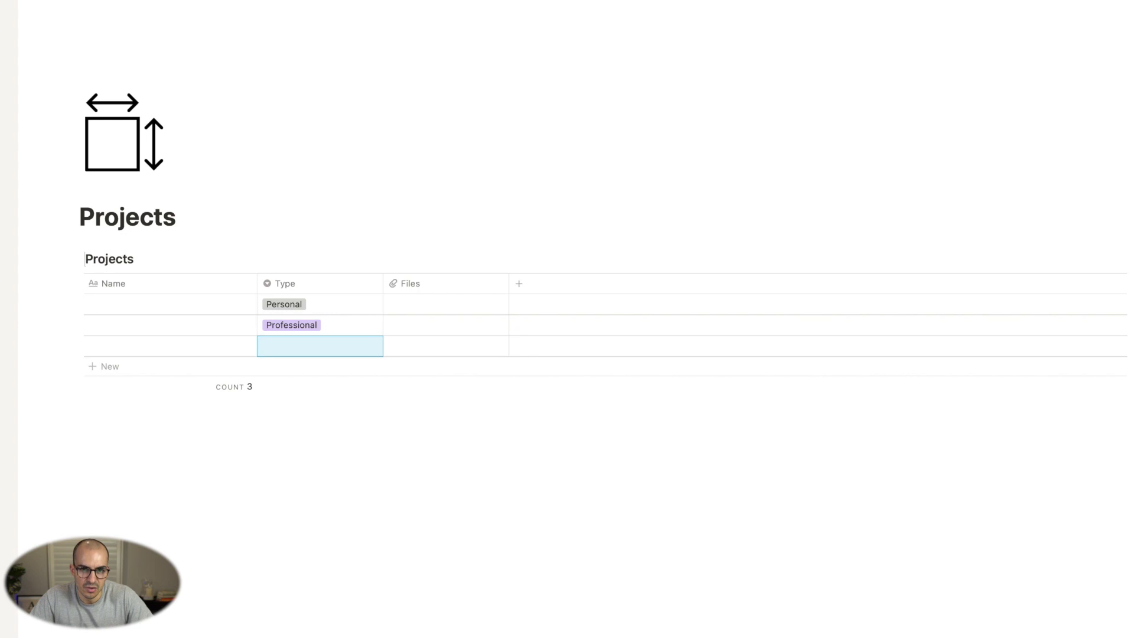
Rename the Files column to 'Due Date' and make it a Date property.
{"action": "left_click", "coordinate": [395, 284]}
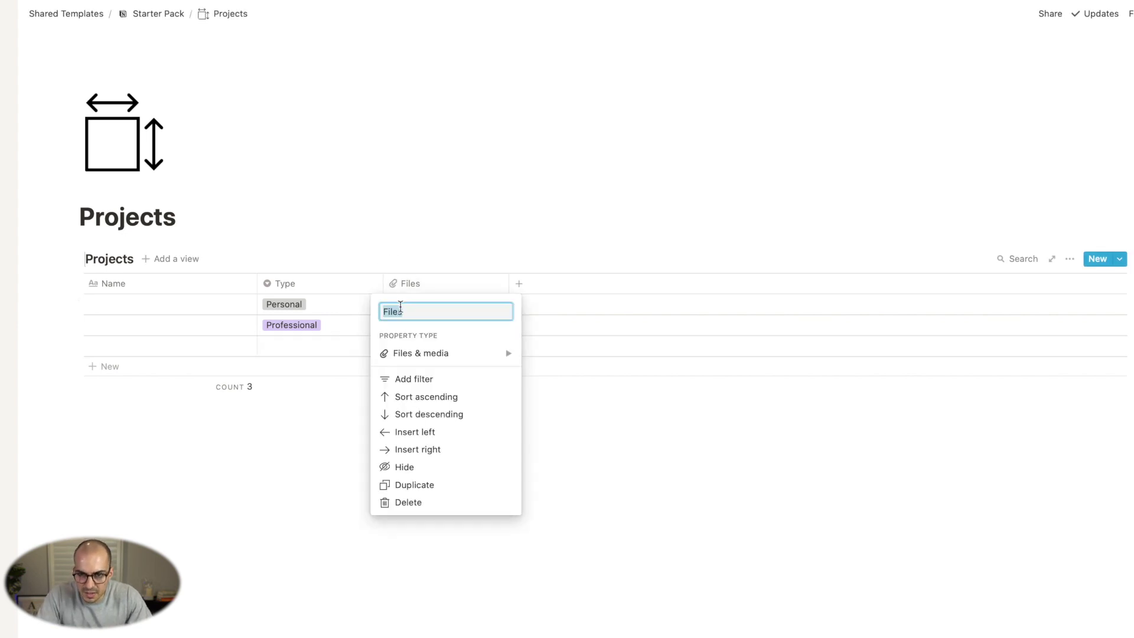
{"action": "type", "text": "Due Date"}
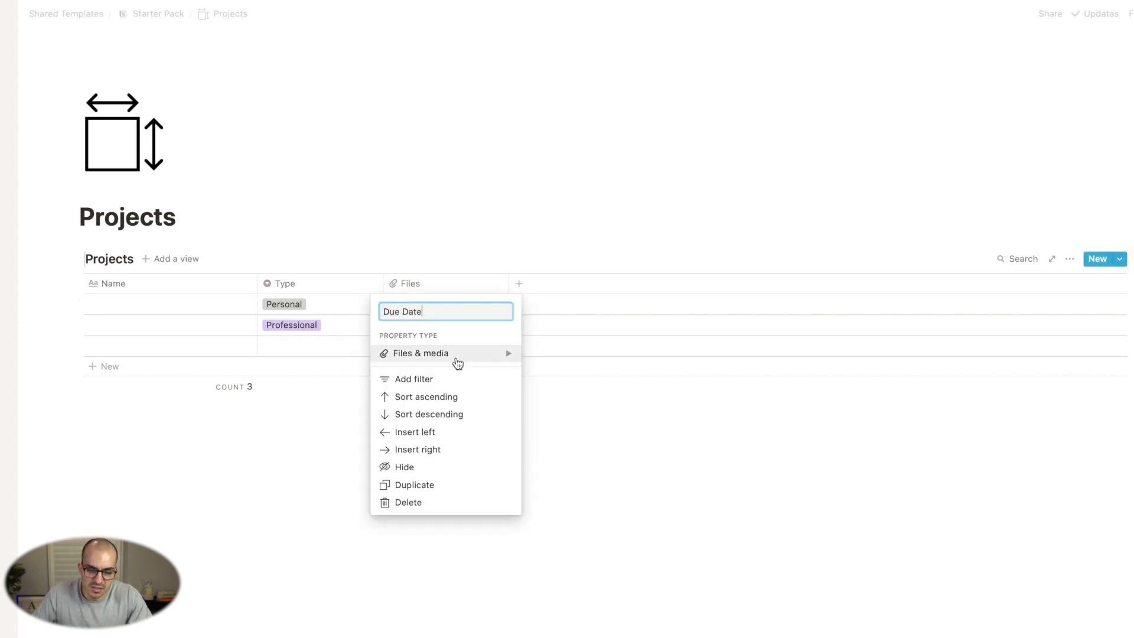
{"action": "left_click", "coordinate": [449, 357]}
{"action": "left_click", "coordinate": [579, 319]}
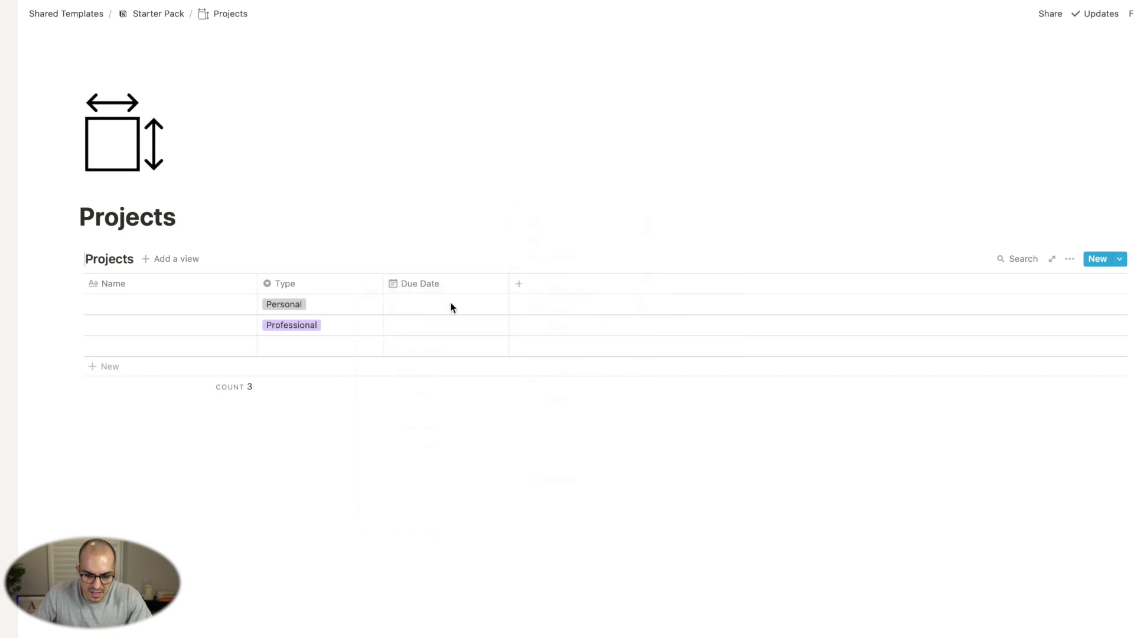
Set the Due Date display format to Day/Month/Year.
{"action": "left_click", "coordinate": [405, 379]}
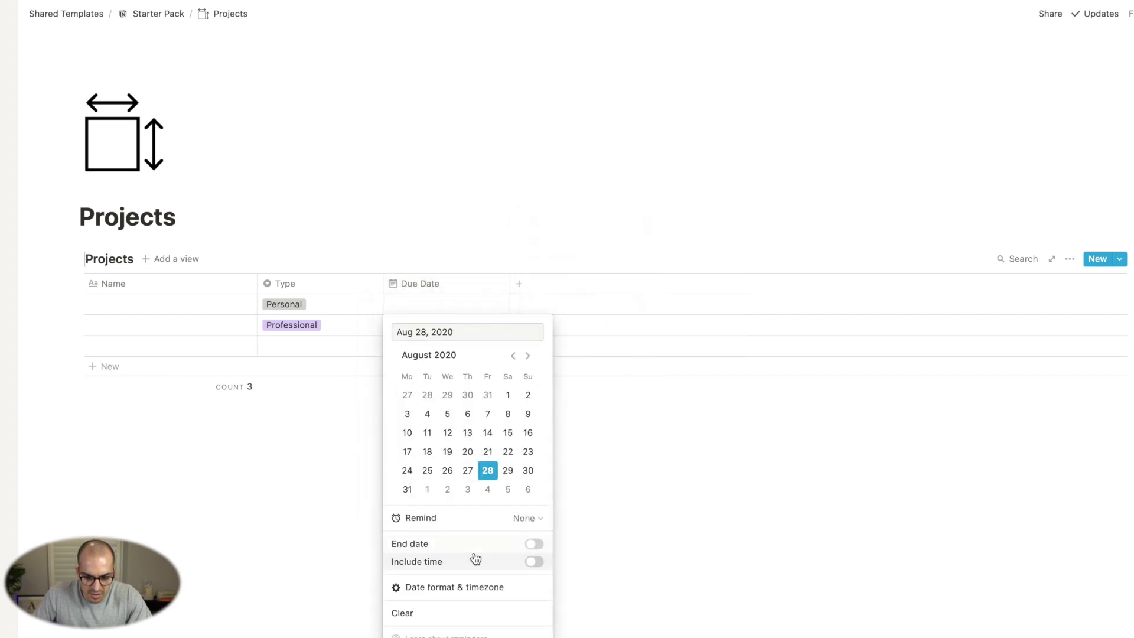
{"action": "left_click", "coordinate": [468, 587]}
{"action": "left_click", "coordinate": [679, 570]}
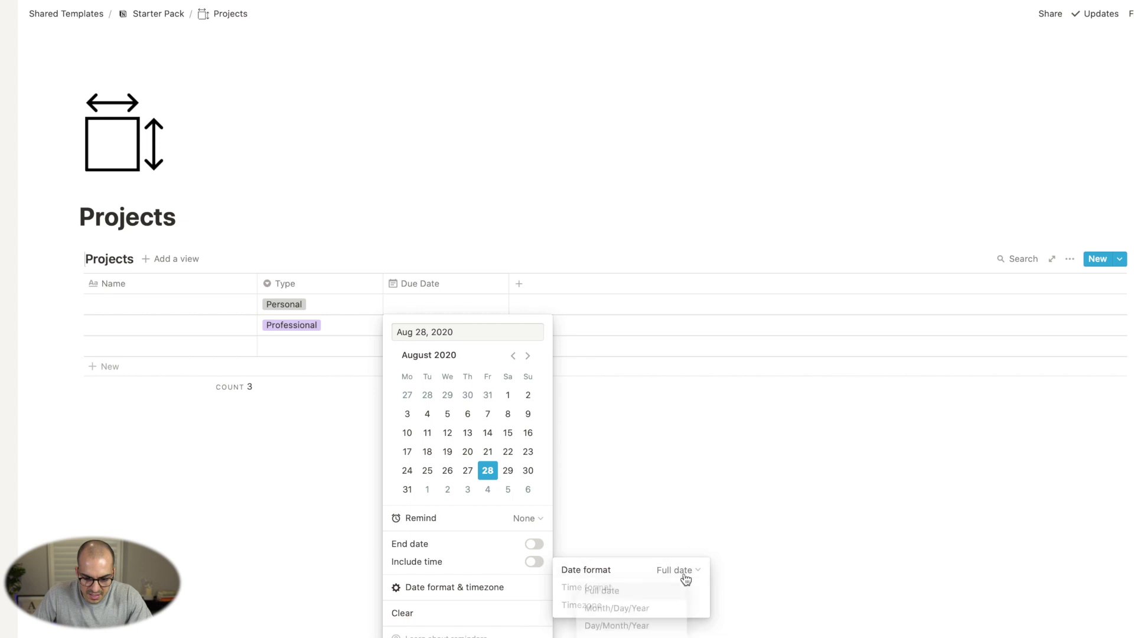
{"action": "left_click", "coordinate": [604, 627]}
{"action": "key", "text": "Escape"}
{"action": "key", "text": "Escape"}
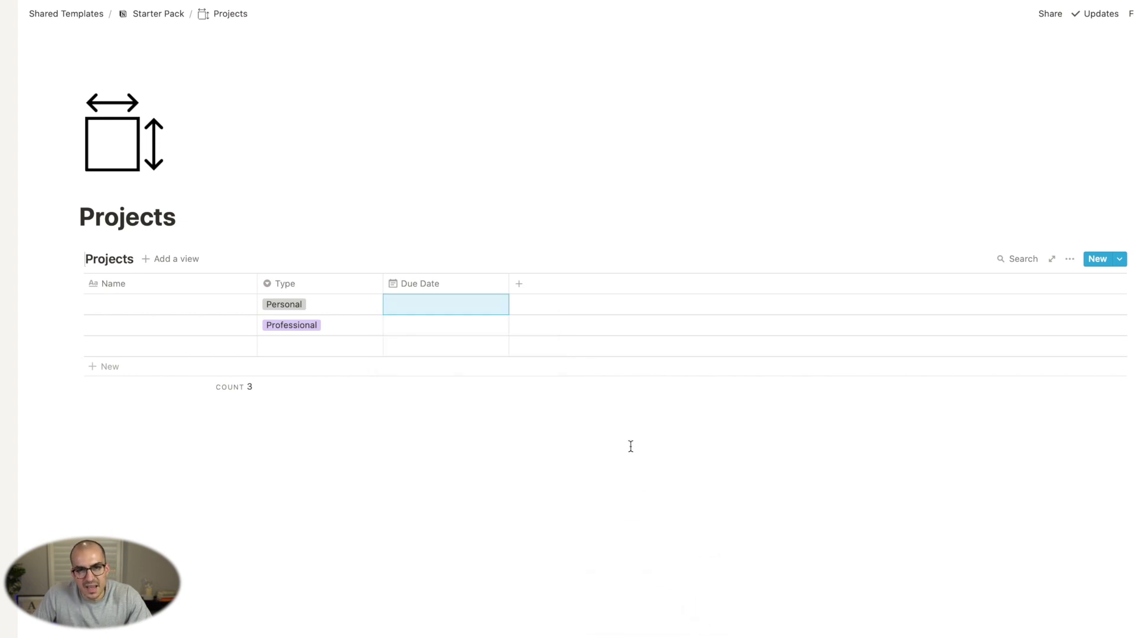
Add a Select column 'Status' with rows set to In Progress, Completed and Not Started.
{"action": "left_click", "coordinate": [517, 297]}
{"action": "type", "text": "Status"}
{"action": "mouse_move", "coordinate": [524, 353]}
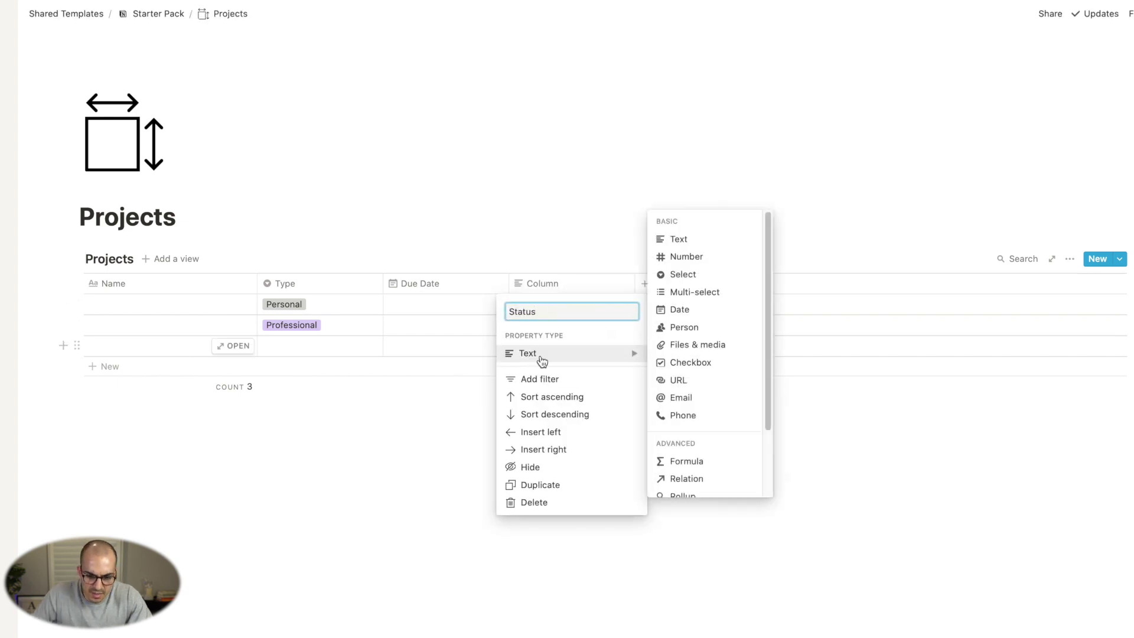
{"action": "left_click", "coordinate": [696, 286]}
{"action": "left_click", "coordinate": [552, 303]}
{"action": "type", "text": "In Progress"}
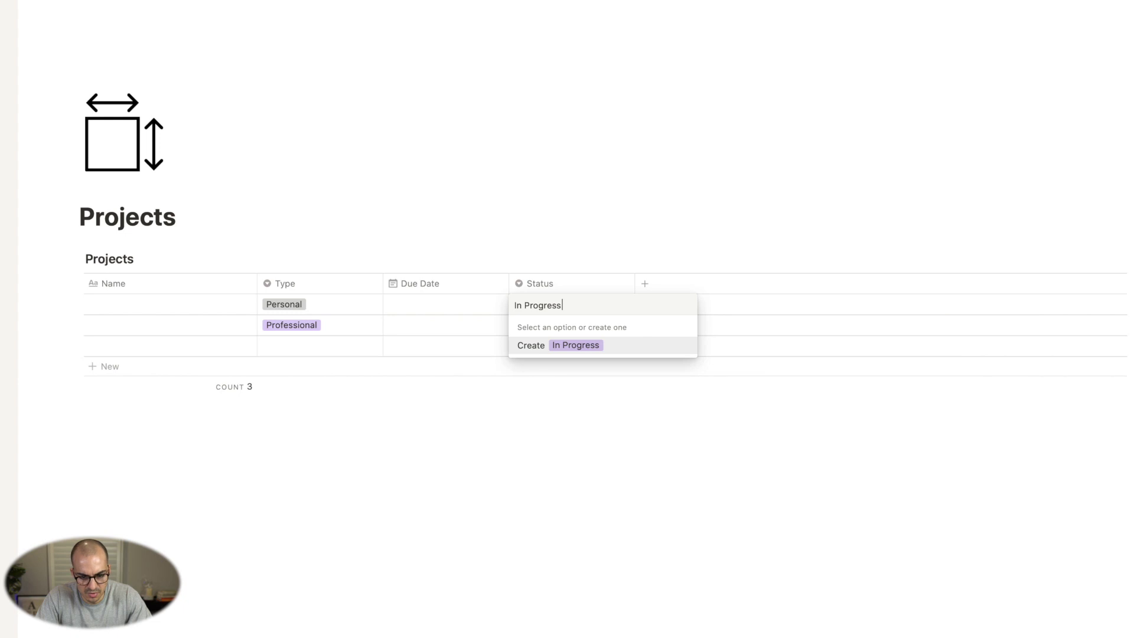
{"action": "key", "text": "Return"}
{"action": "type", "text": "Completed"}
{"action": "key", "text": "Return"}
{"action": "type", "text": "Not Started"}
{"action": "key", "text": "Return"}
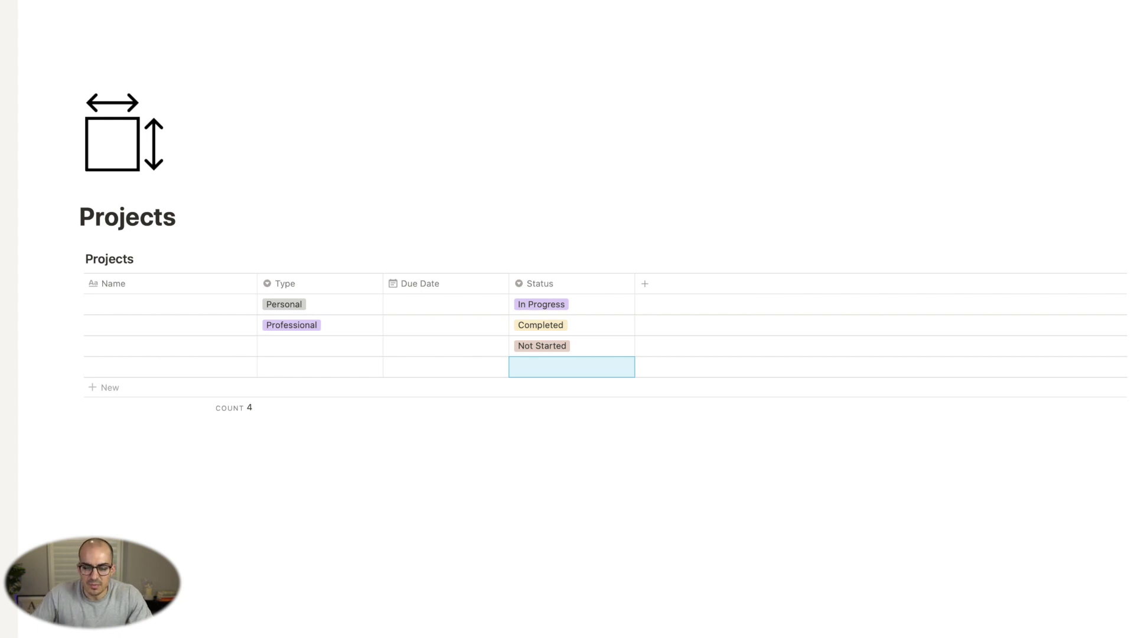
Add a Client/Company column after Status and set its type to Select.
{"action": "left_click", "coordinate": [650, 289]}
{"action": "type", "text": "Client/Company"}
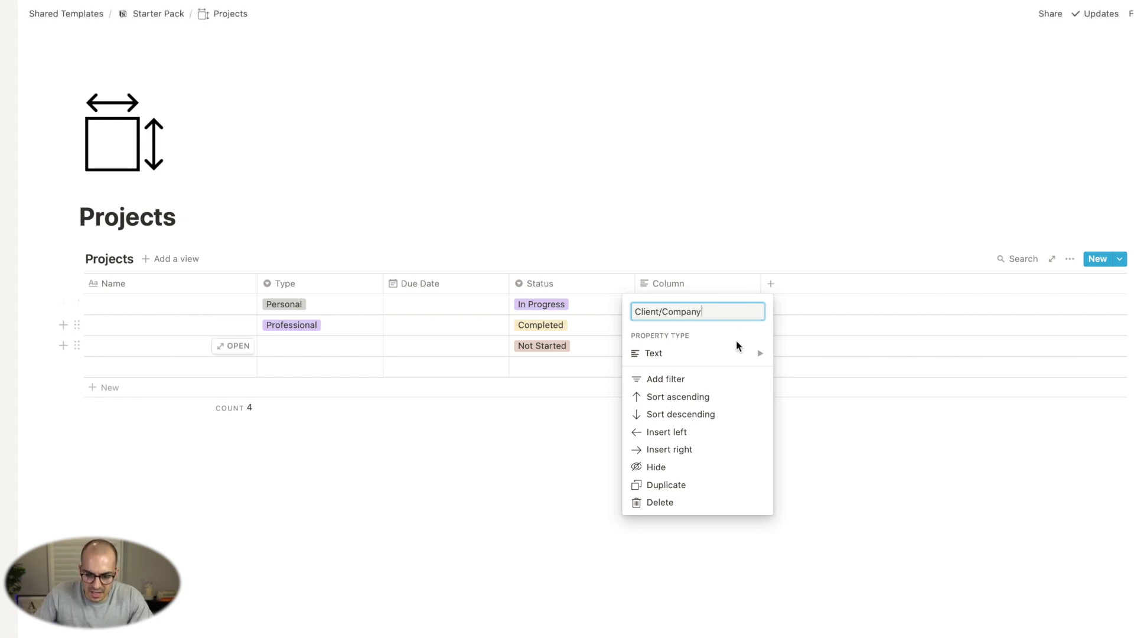
{"action": "mouse_move", "coordinate": [739, 354]}
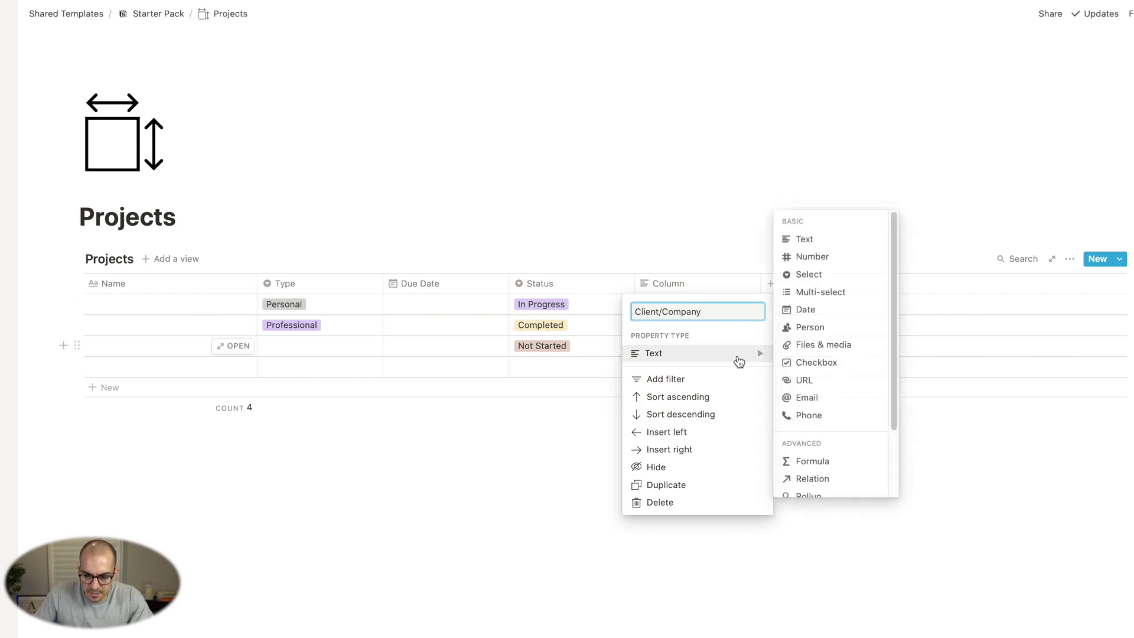
{"action": "left_click", "coordinate": [815, 275]}
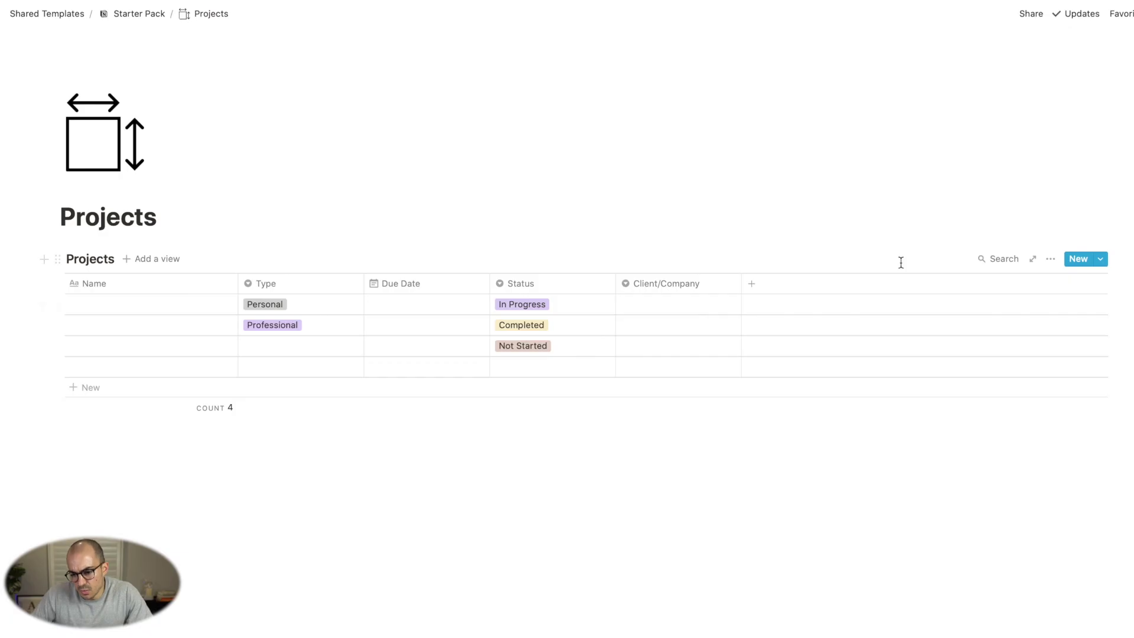
Create a new Projects database template titled 'Project Template'.
{"action": "left_click", "coordinate": [1049, 261]}
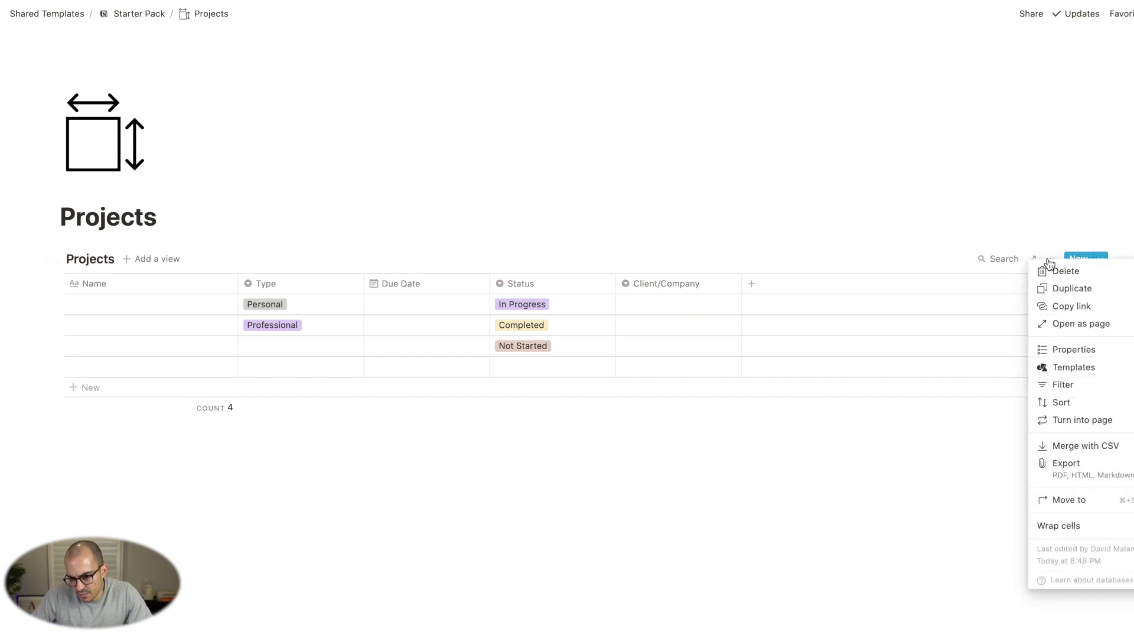
{"action": "left_click", "coordinate": [1053, 368]}
{"action": "left_click", "coordinate": [1008, 348]}
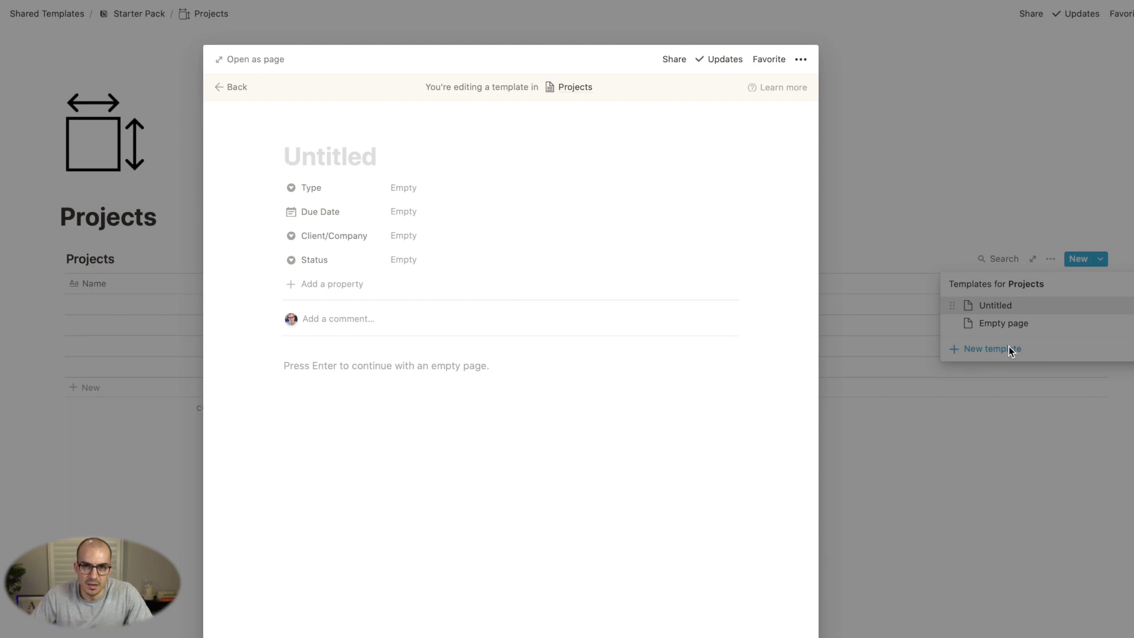
{"action": "type", "text": "Proje"}
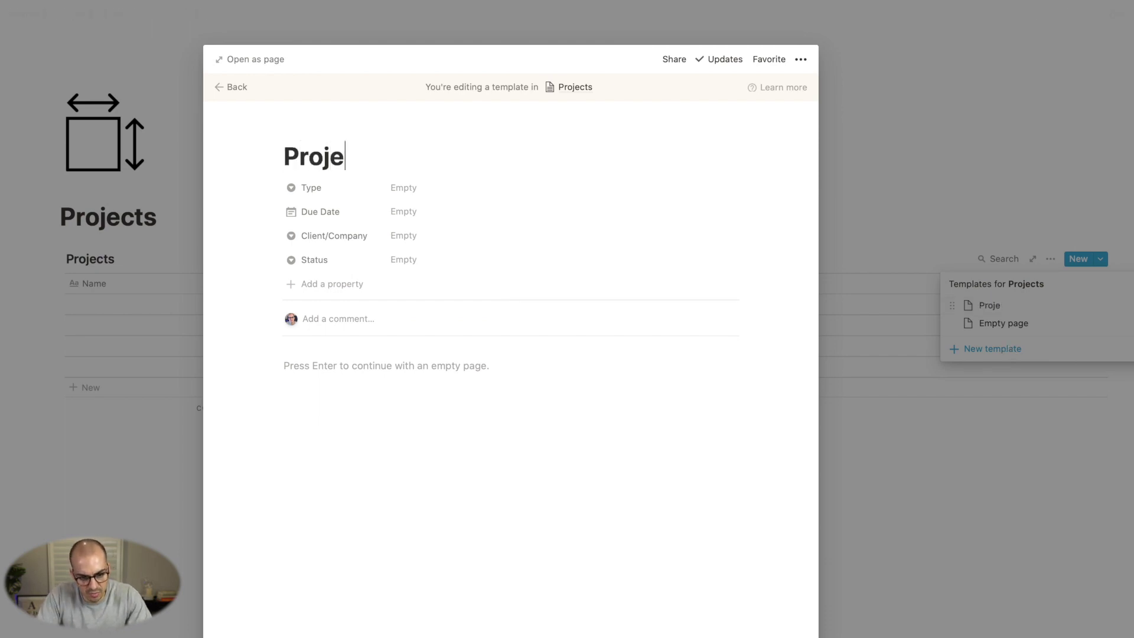
{"action": "type", "text": "ct Template"}
Add H3 headings Project Idea in Brief, Project Scope/success and Task Manager with bullets.
{"action": "left_click", "coordinate": [370, 366]}
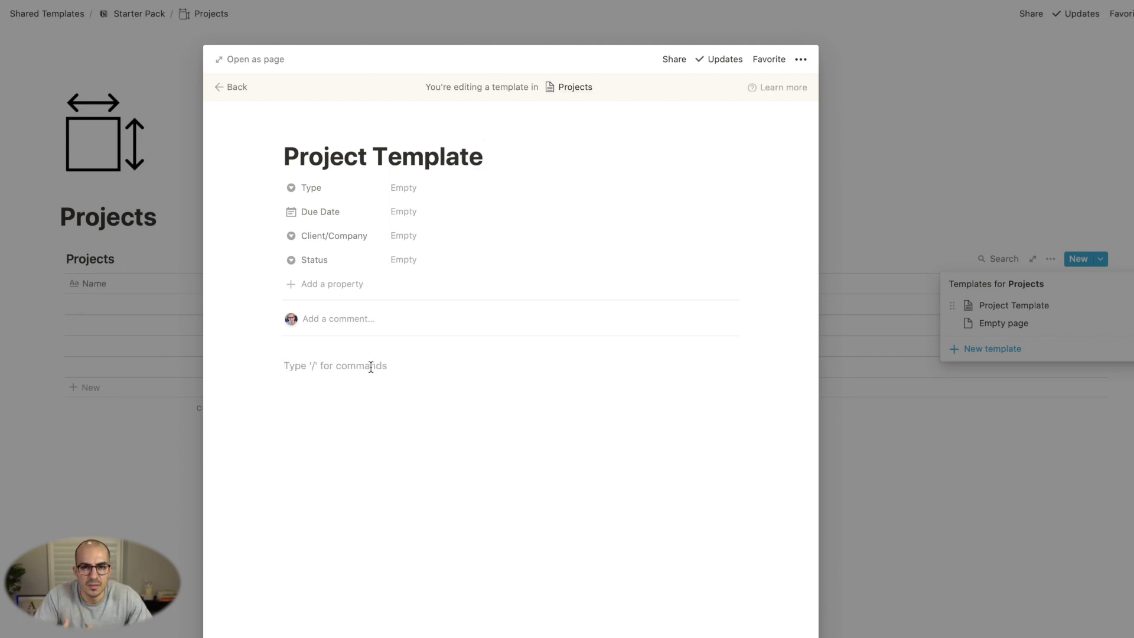
{"action": "type", "text": "/h3"}
{"action": "key", "text": "Return"}
{"action": "type", "text": "Project Idea in Brief"}
{"action": "key", "text": "Return"}
{"action": "type", "text": "-"}
{"action": "key", "text": "Return"}
{"action": "key", "text": "Return"}
{"action": "type", "text": "### Project Scope"}
{"action": "type", "text": " does success look like?"}
{"action": "key", "text": "Return"}
{"action": "type", "text": "-"}
{"action": "key", "text": "Return"}
{"action": "key", "text": "Return"}
{"action": "type", "text": "### Task Manager"}
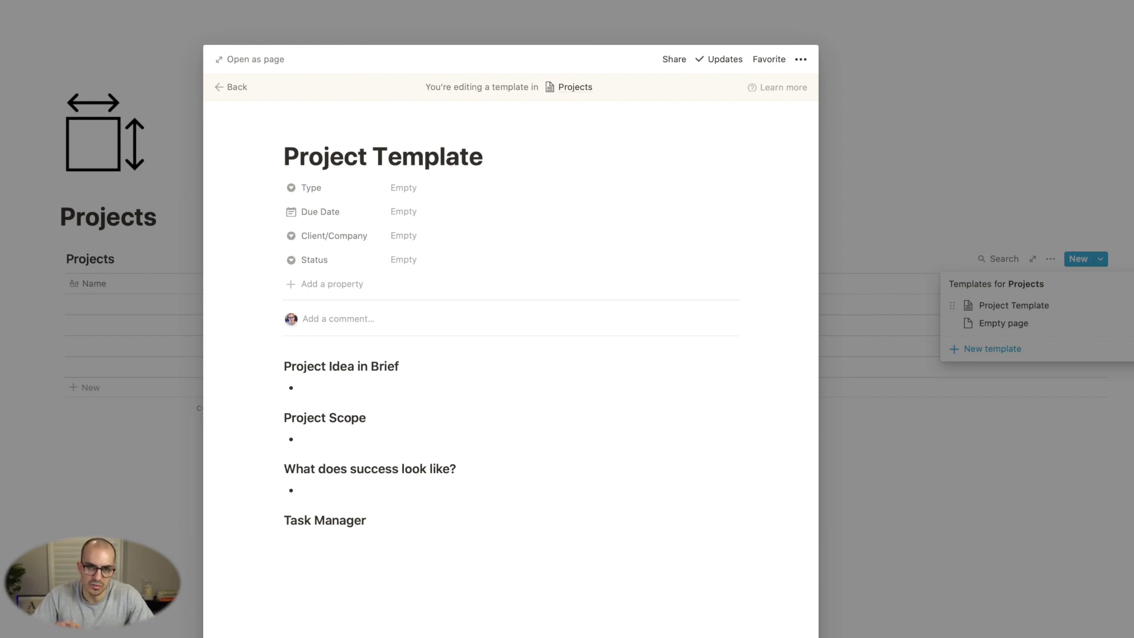
Title the Personal row 'Spring into It 2020 Marathon' and apply Project Template to it.
{"action": "key", "text": "Escape"}
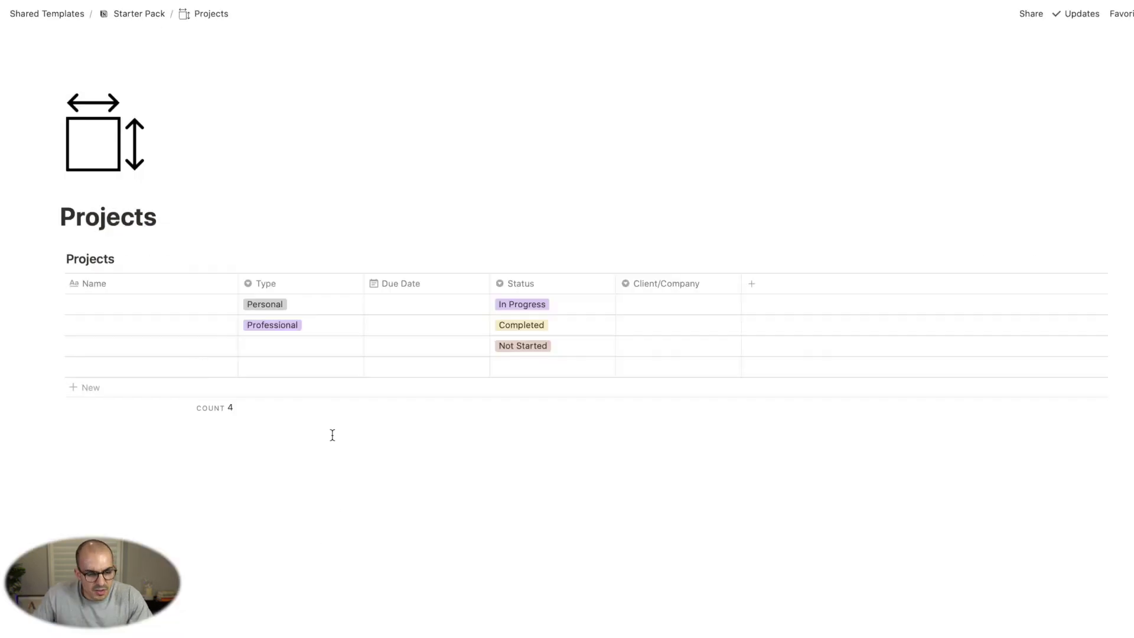
{"action": "left_click", "coordinate": [226, 313]}
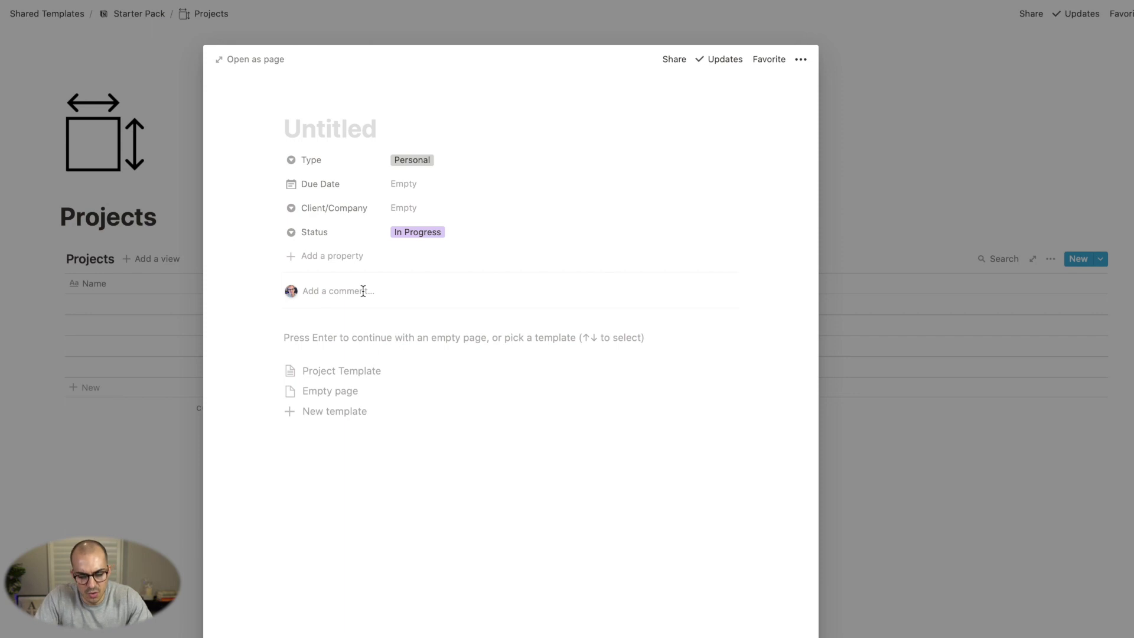
{"action": "type", "text": "Spring into "}
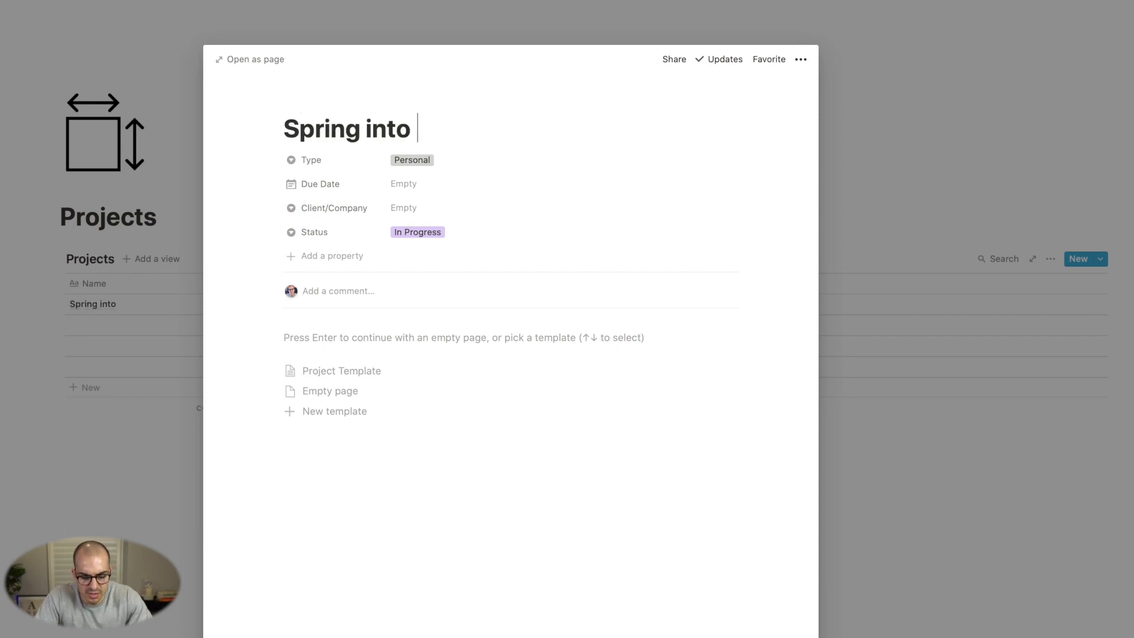
{"action": "type", "text": "It 2020 Marathon"}
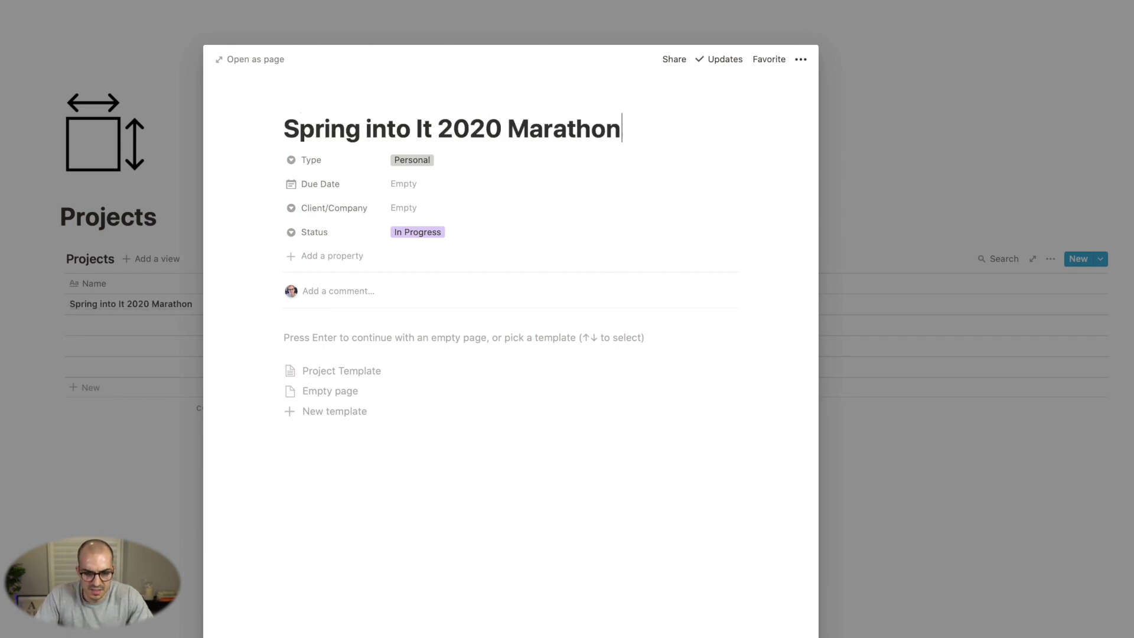
{"action": "left_click", "coordinate": [350, 371]}
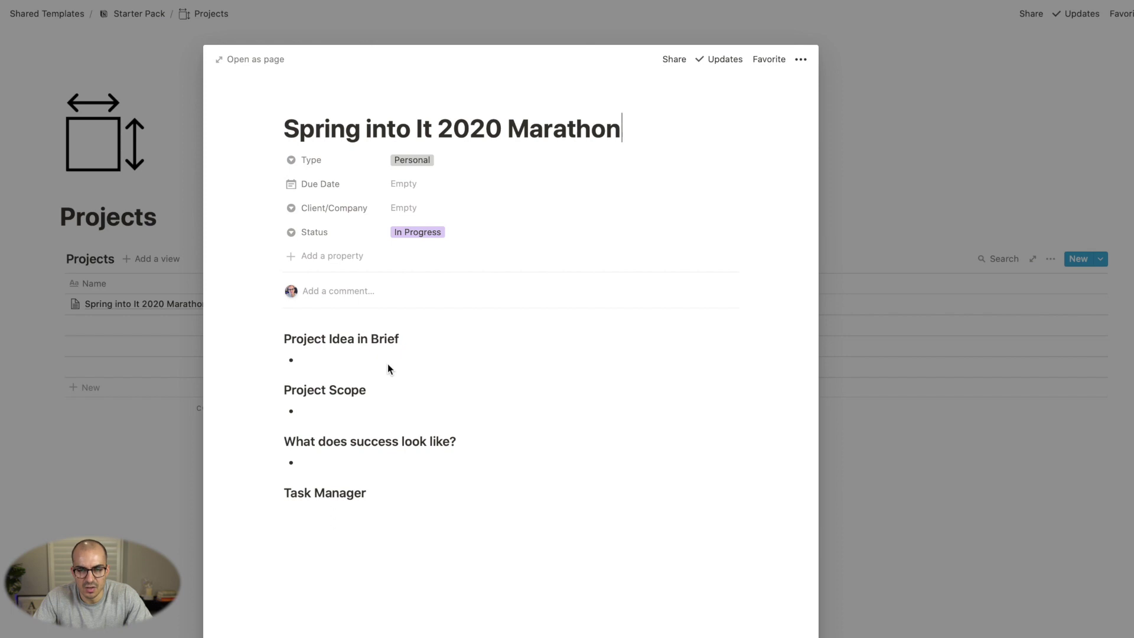
{"action": "key", "text": "Escape"}
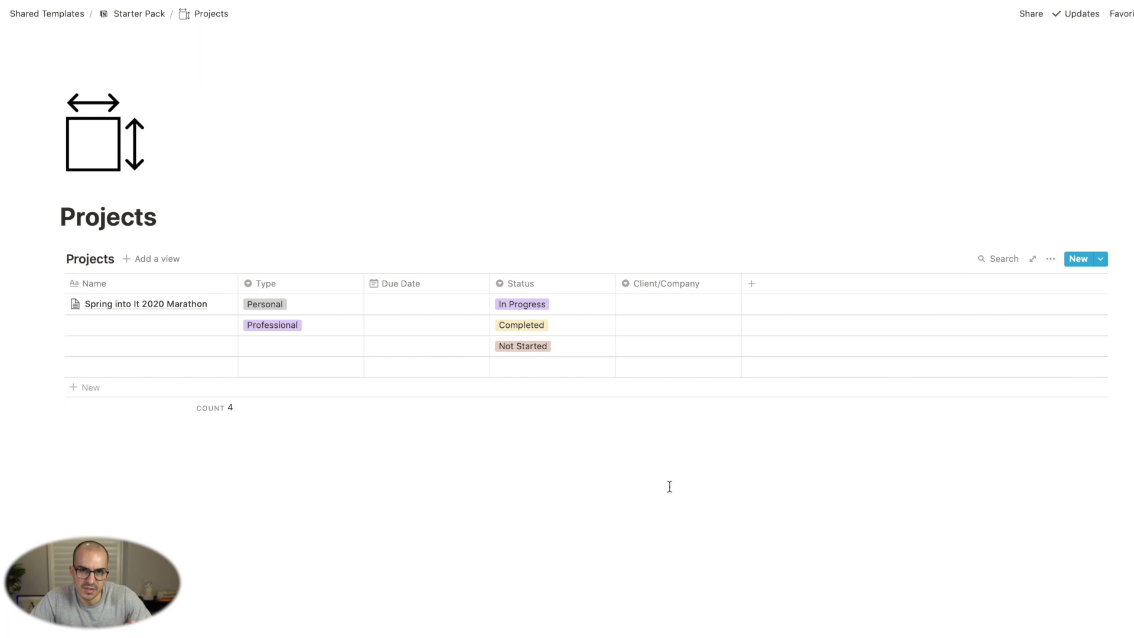
Create Personal and Professional toggle blocks and drag the Projects table into Professional.
{"action": "left_click", "coordinate": [149, 431]}
{"action": "type", "text": "ggle"}
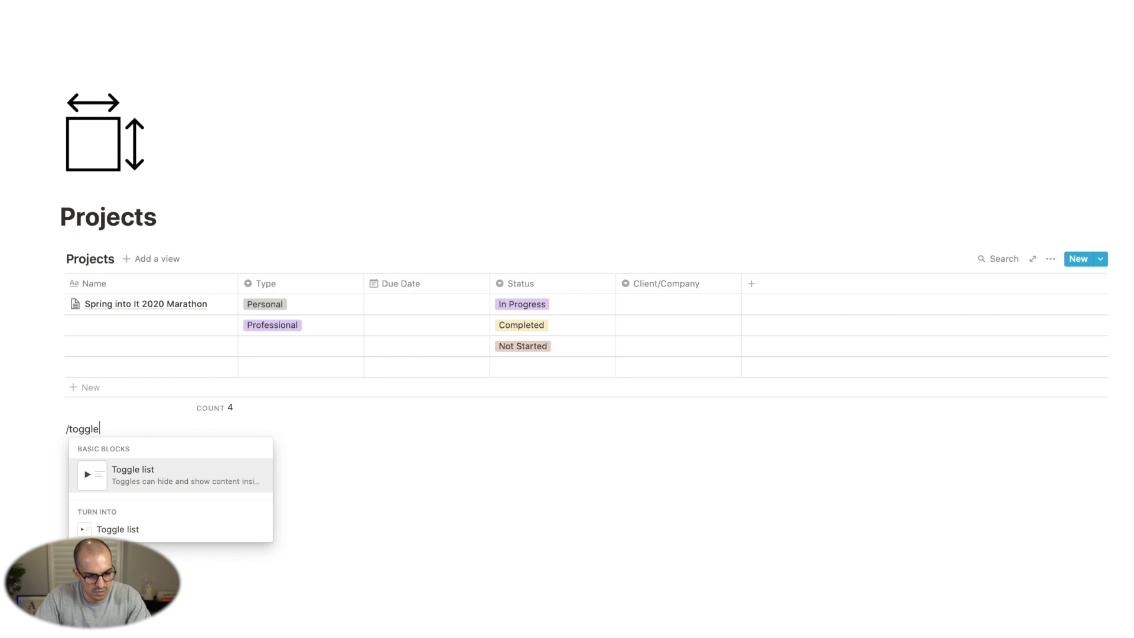
{"action": "left_click", "coordinate": [134, 473]}
{"action": "type", "text": "Personal"}
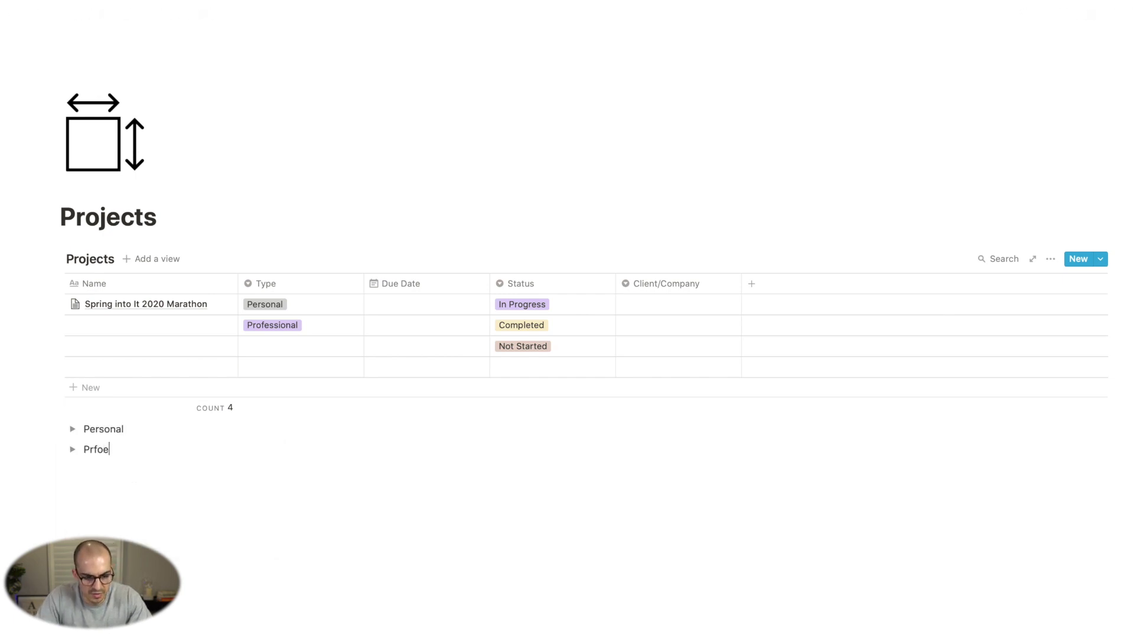
{"action": "key", "text": "BackSpace"}
{"action": "key", "text": "BackSpace"}
{"action": "key", "text": "BackSpace"}
{"action": "key", "text": "BackSpace"}
{"action": "type", "text": "ofessional"}
{"action": "left_click", "coordinate": [73, 449]}
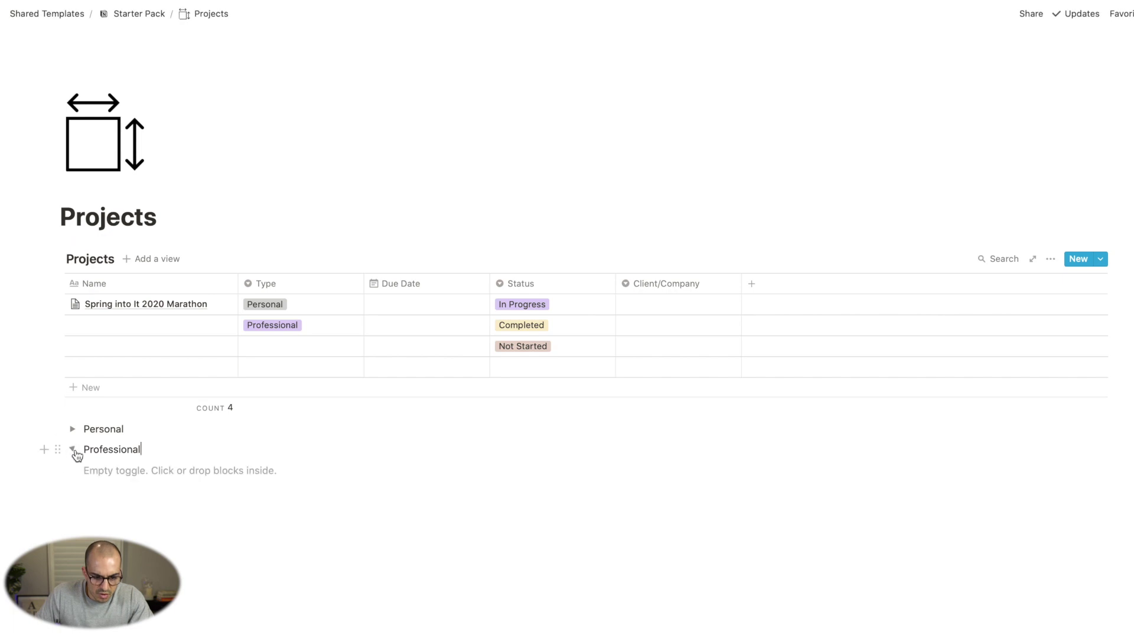
{"action": "left_click_drag", "start_coordinate": [56, 258], "coordinate": [107, 469]}
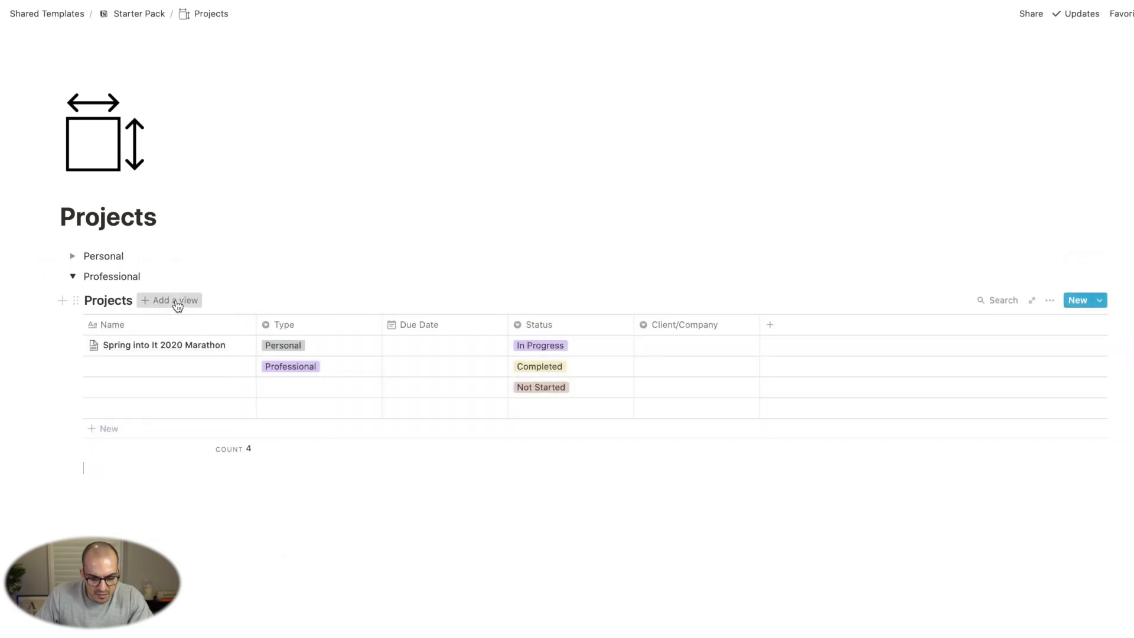
Create a Board view named 'Professional Board View' for the Projects database.
{"action": "left_click", "coordinate": [177, 302]}
{"action": "type", "text": "Board"}
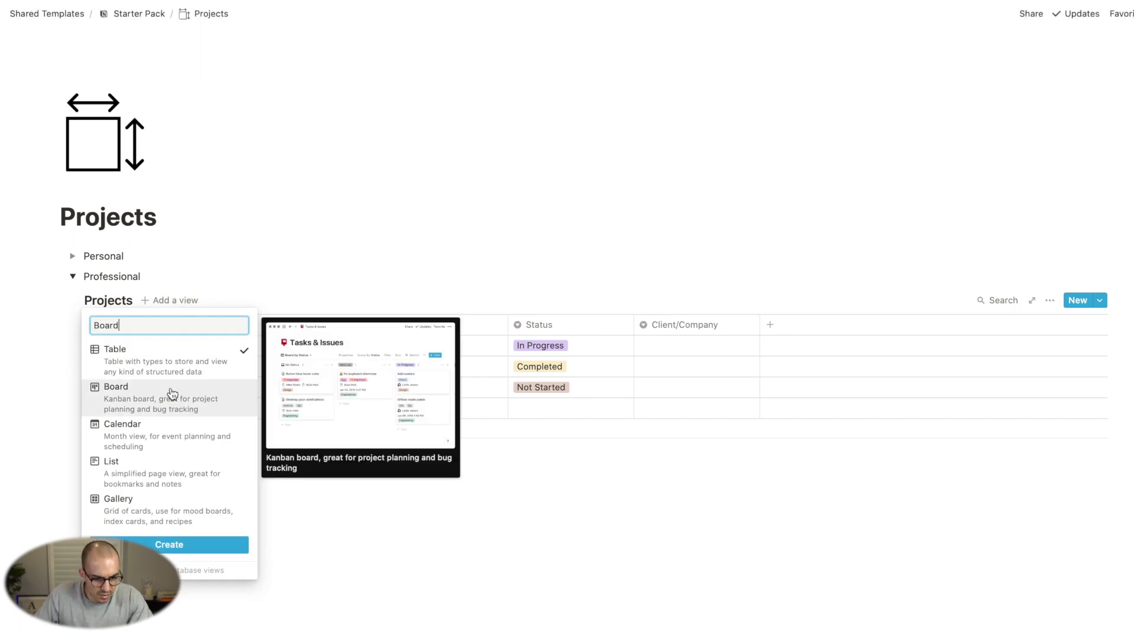
{"action": "double_click", "coordinate": [139, 325]}
{"action": "type", "text": "Professional"}
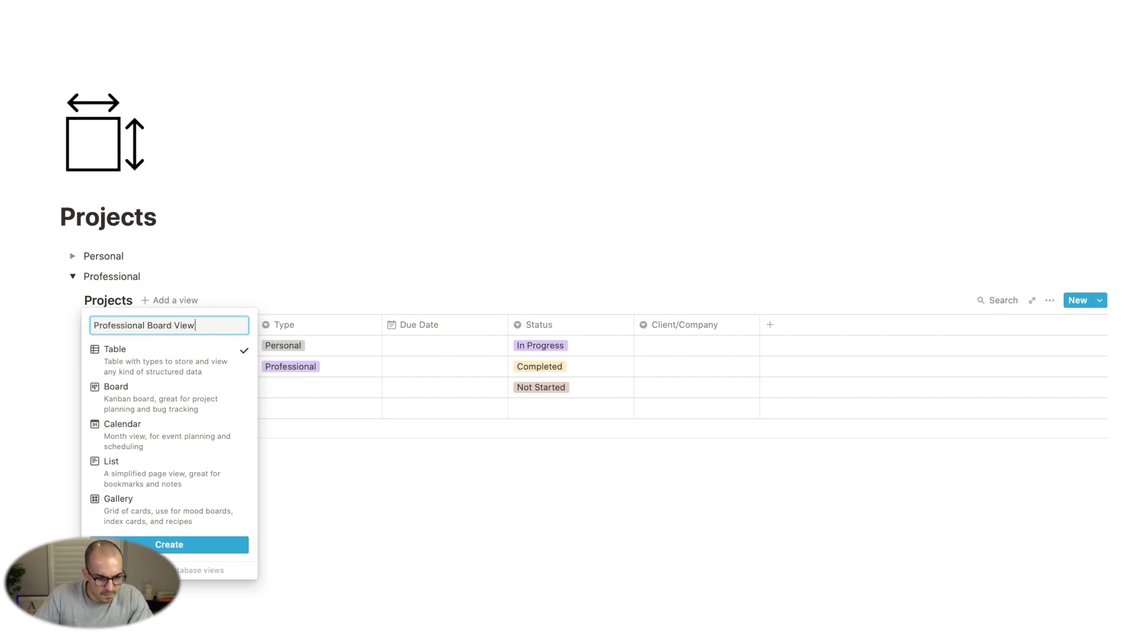
{"action": "left_click", "coordinate": [170, 397]}
{"action": "left_click", "coordinate": [201, 546]}
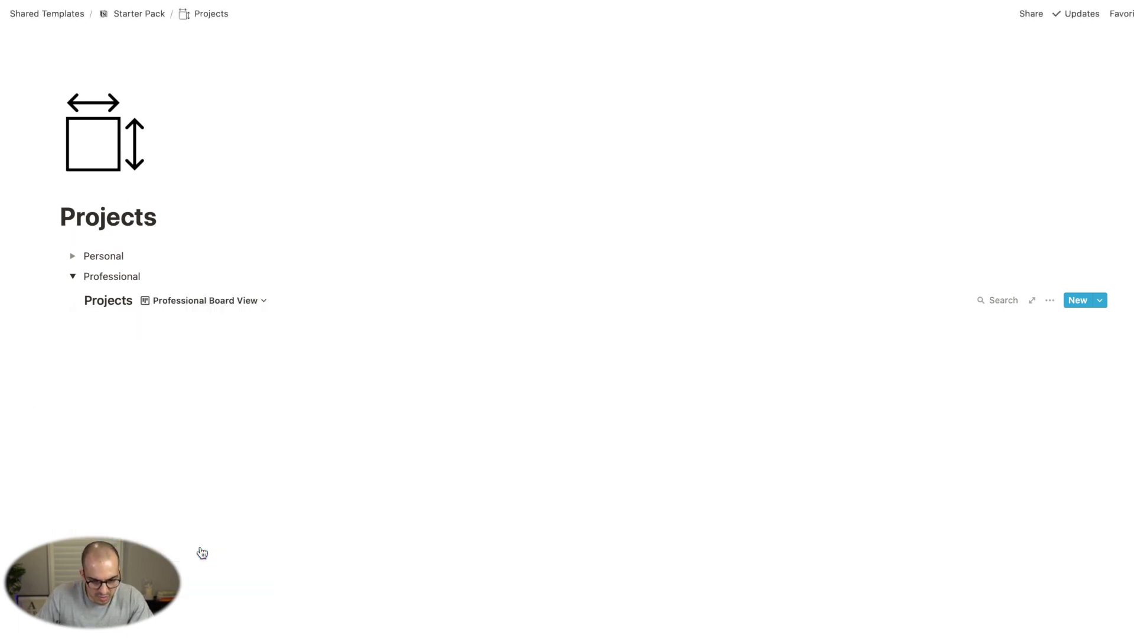
Filter the board view to Type is Professional.
{"action": "left_click", "coordinate": [1049, 300]}
{"action": "left_click", "coordinate": [1057, 426]}
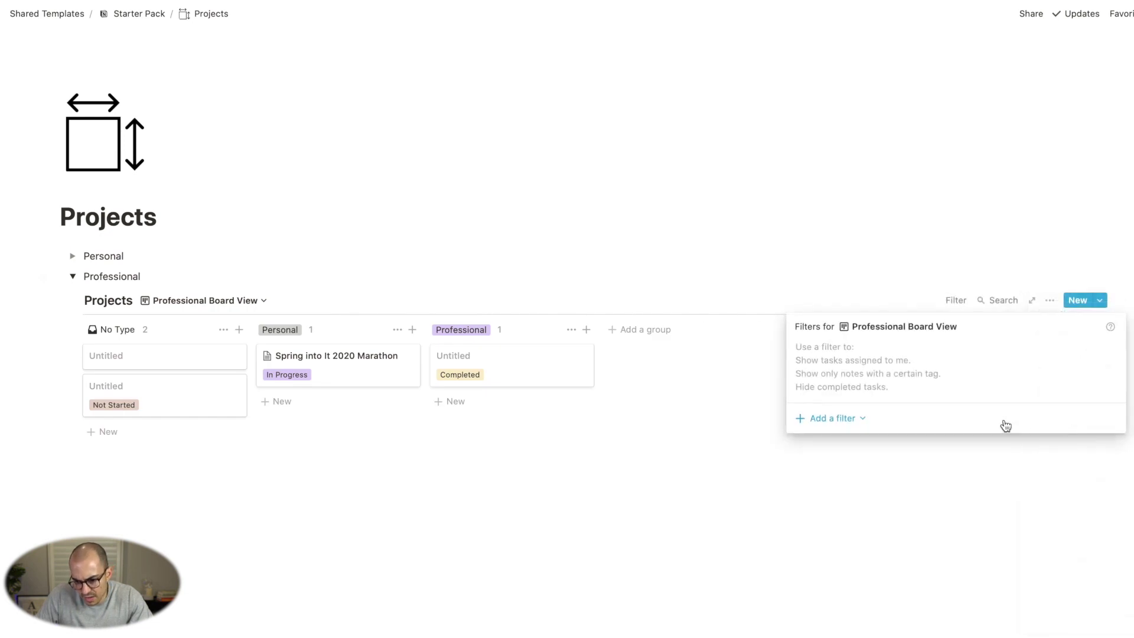
{"action": "left_click", "coordinate": [824, 418]}
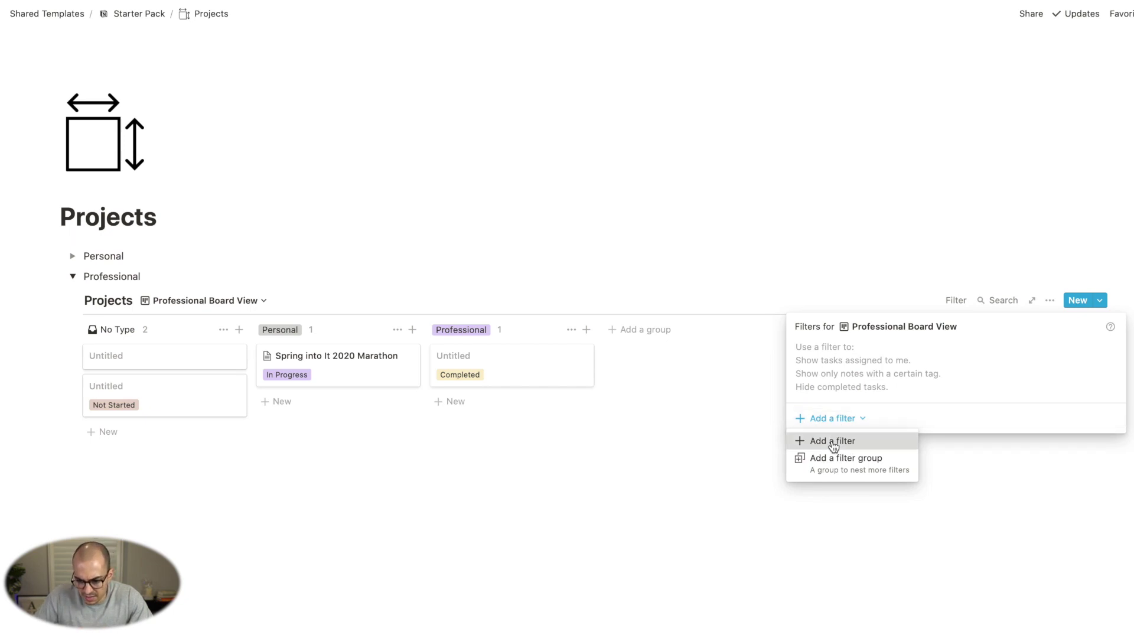
{"action": "left_click", "coordinate": [835, 441]}
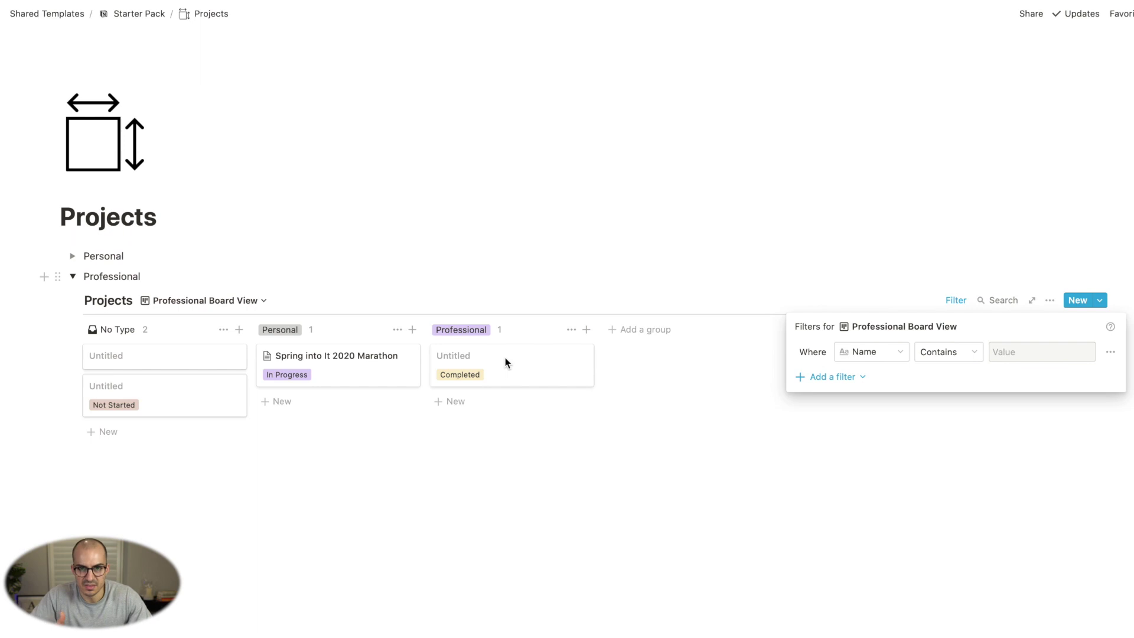
{"action": "left_click", "coordinate": [900, 356]}
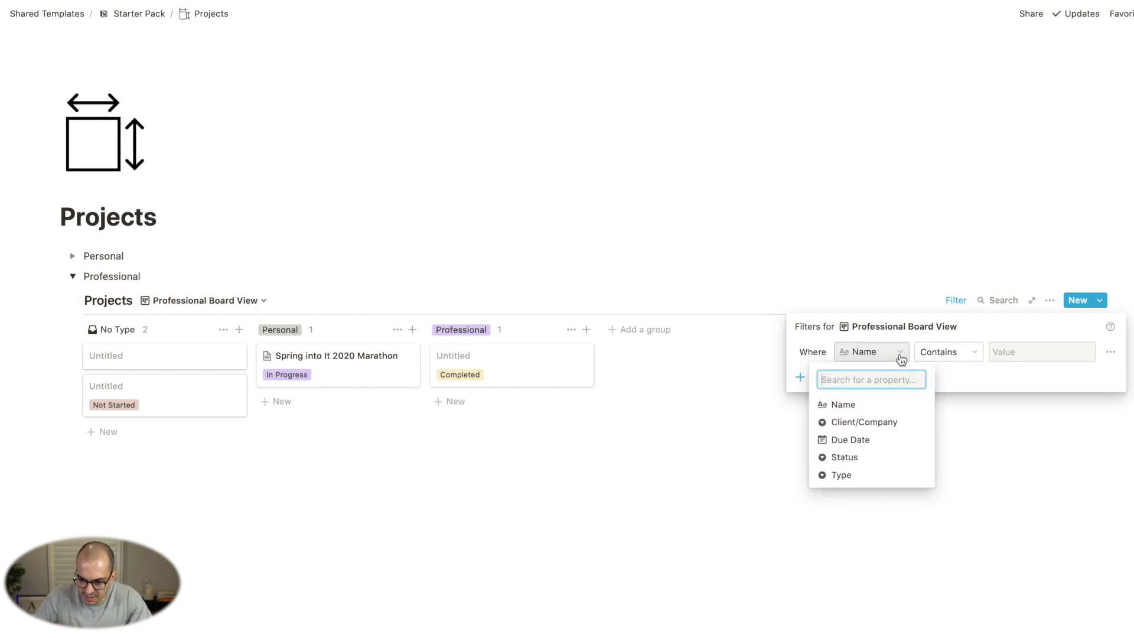
{"action": "left_click", "coordinate": [874, 468]}
{"action": "left_click", "coordinate": [1031, 352]}
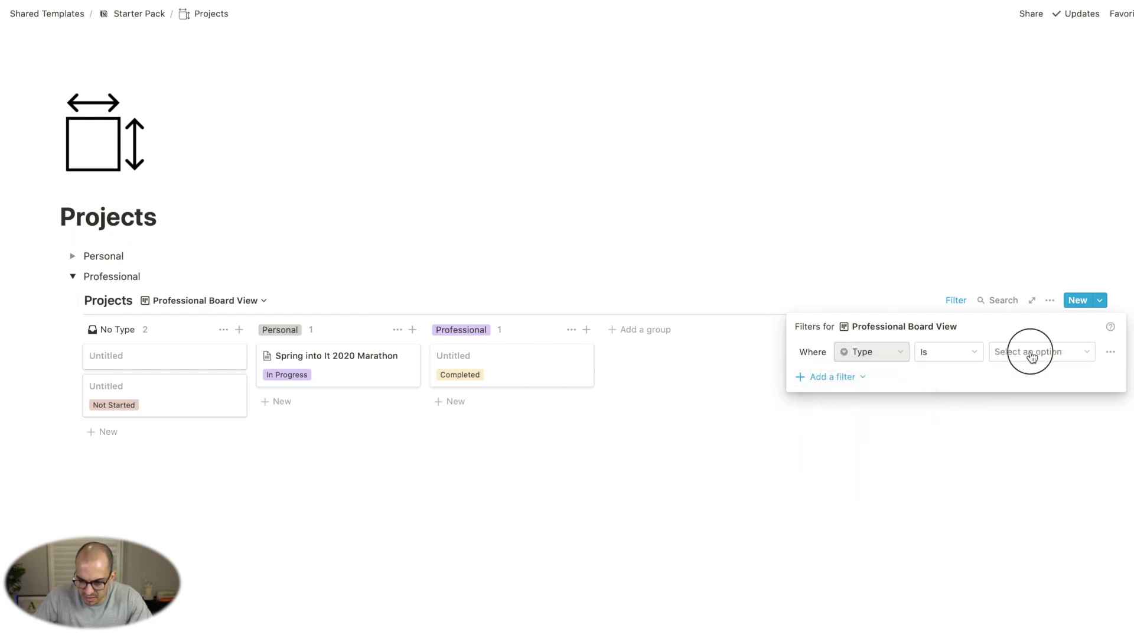
{"action": "left_click", "coordinate": [1032, 437]}
{"action": "left_click", "coordinate": [888, 485]}
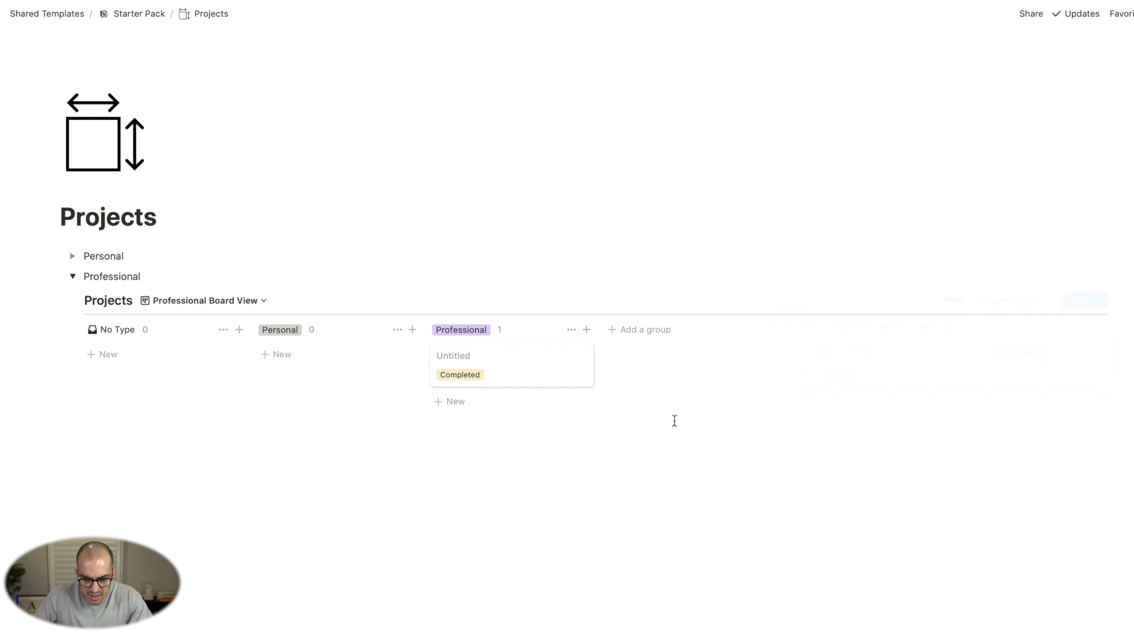
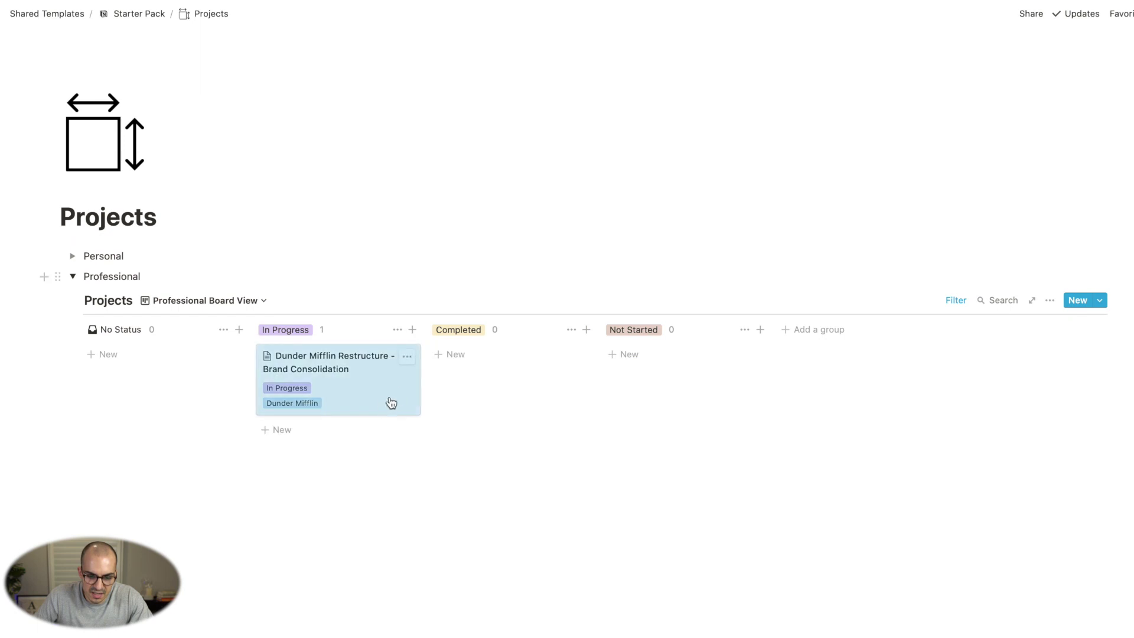
Deselect the Dunder Mifflin Restructure – Brand Consolidation card on the Professional board.
{"action": "left_click", "coordinate": [445, 543]}
Insert a linked view of the Projects database inside the Personal toggle.
{"action": "left_click", "coordinate": [72, 256]}
{"action": "left_click", "coordinate": [128, 277]}
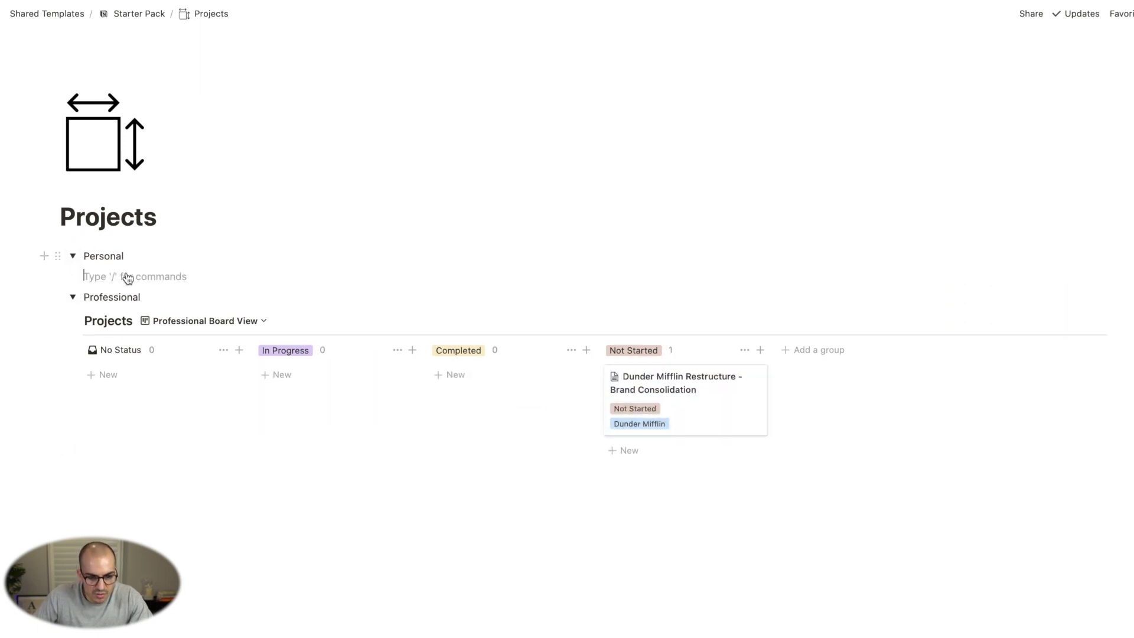
{"action": "type", "text": "/link"}
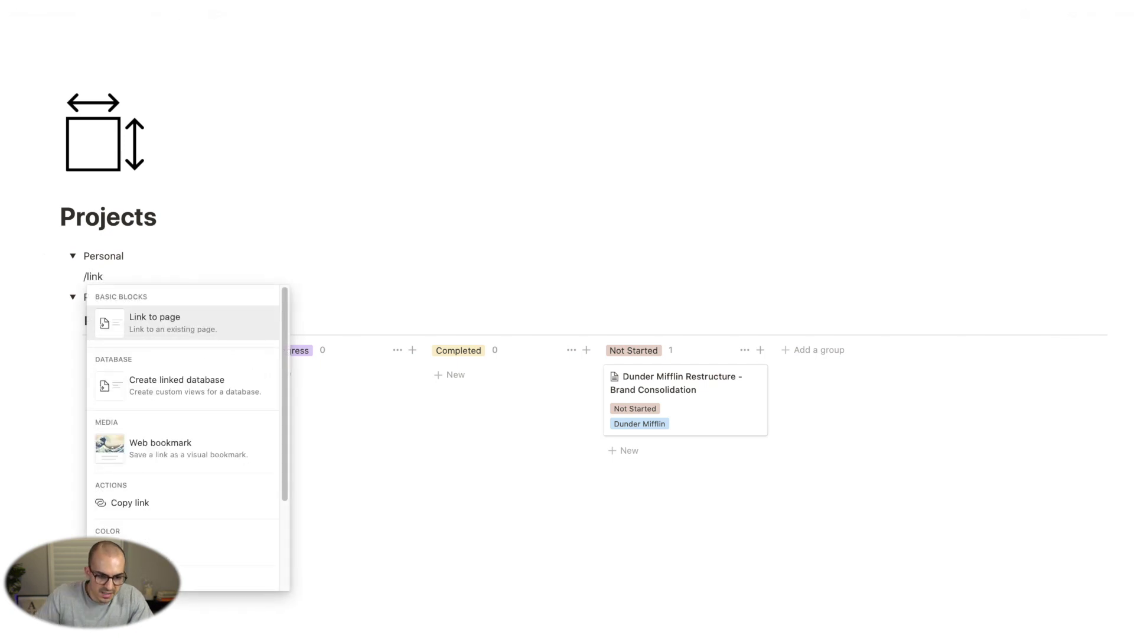
{"action": "left_click", "coordinate": [156, 384]}
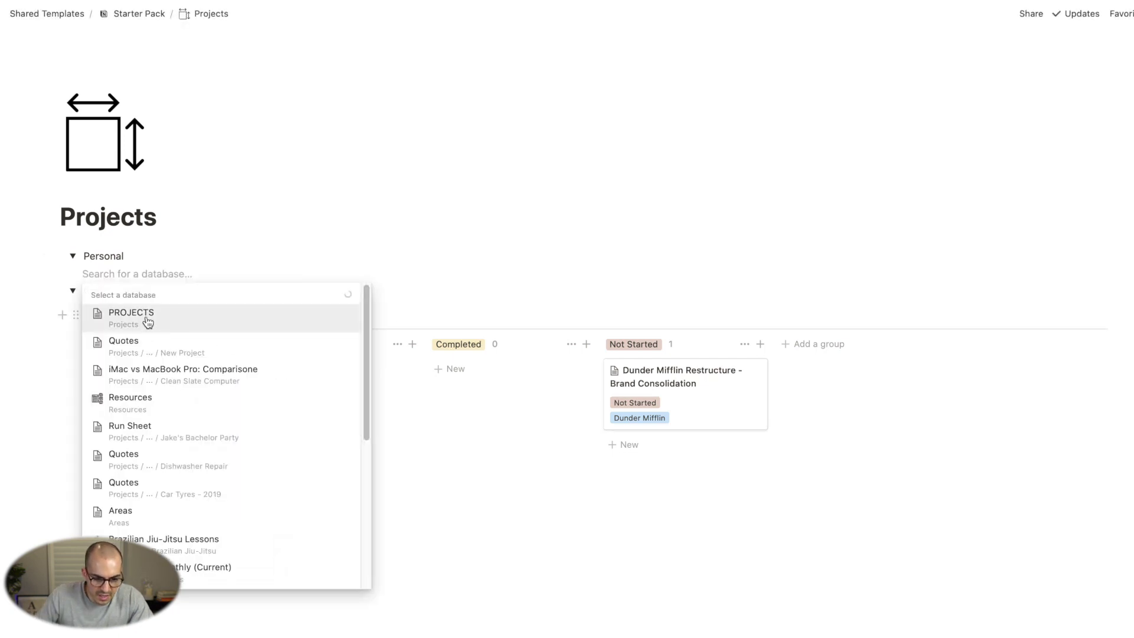
{"action": "type", "text": "projec"}
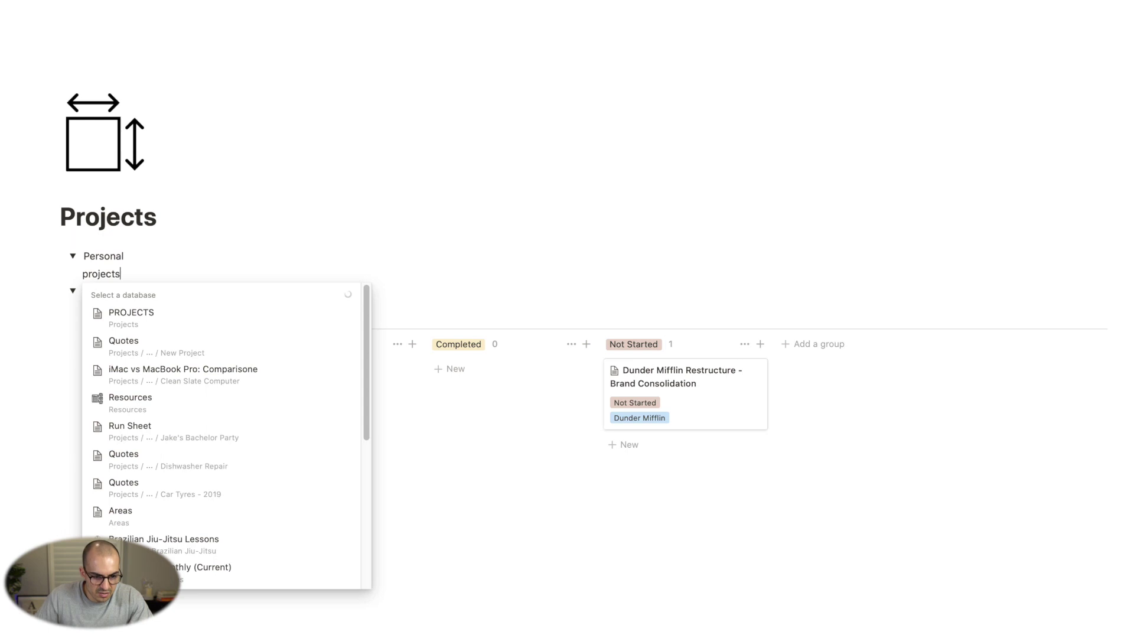
{"action": "type", "text": "ts"}
{"action": "left_click", "coordinate": [171, 354]}
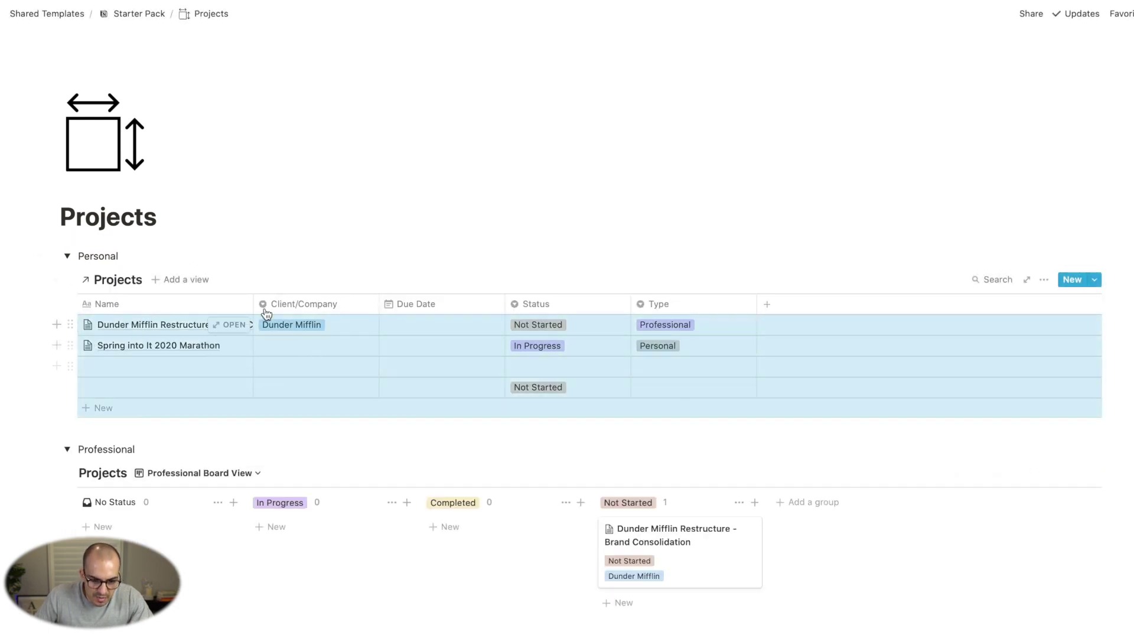
Add a board view named Personal to the linked Projects database.
{"action": "left_click", "coordinate": [176, 283]}
{"action": "type", "text": "Personal"}
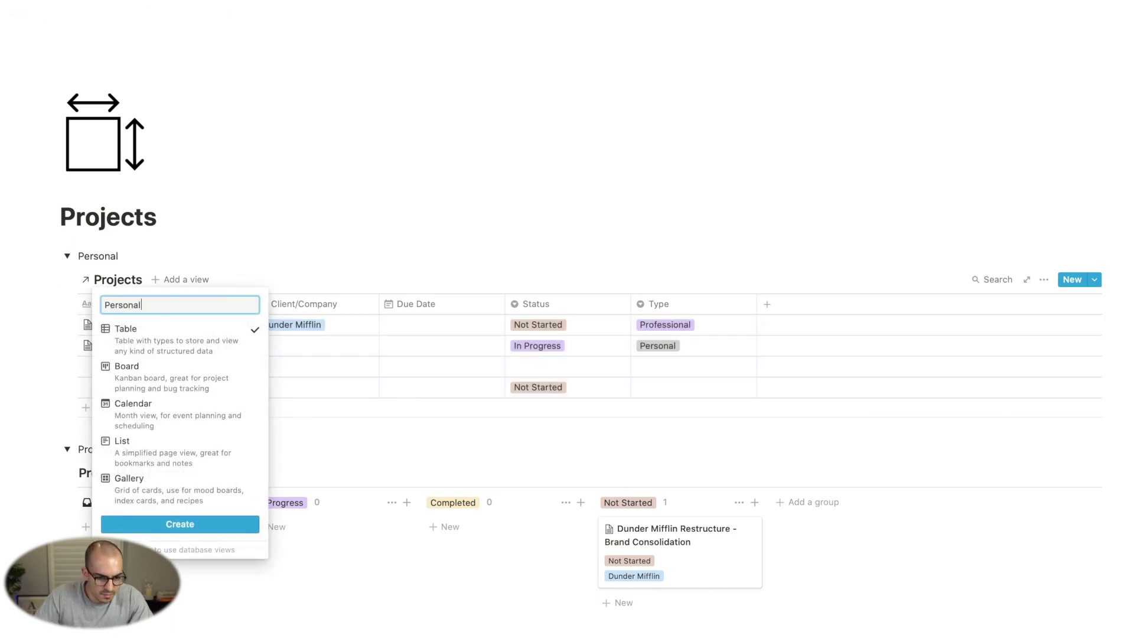
{"action": "left_click", "coordinate": [170, 380]}
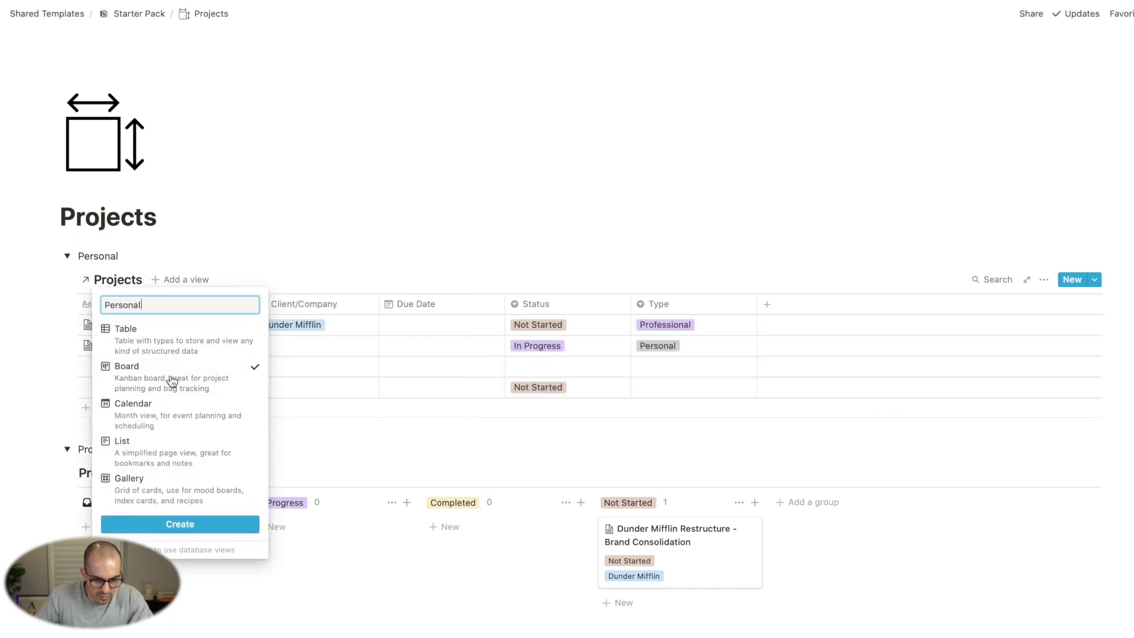
{"action": "left_click", "coordinate": [201, 527]}
Filter the Personal board view to projects whose Type is Personal.
{"action": "left_click", "coordinate": [1050, 280]}
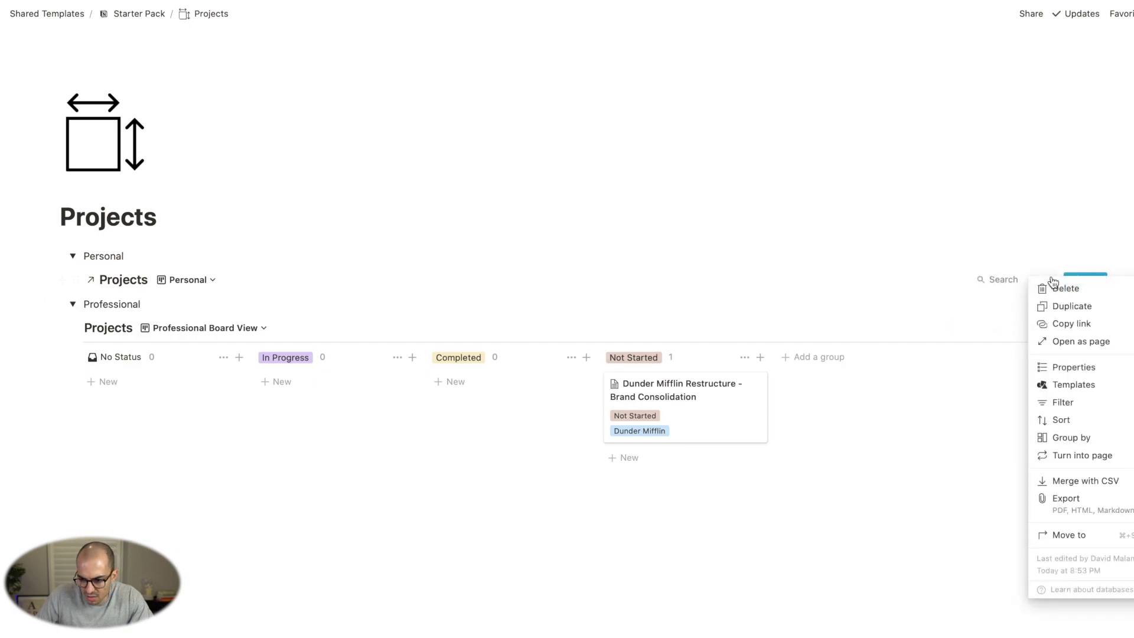
{"action": "left_click", "coordinate": [1062, 402]}
{"action": "left_click", "coordinate": [853, 399]}
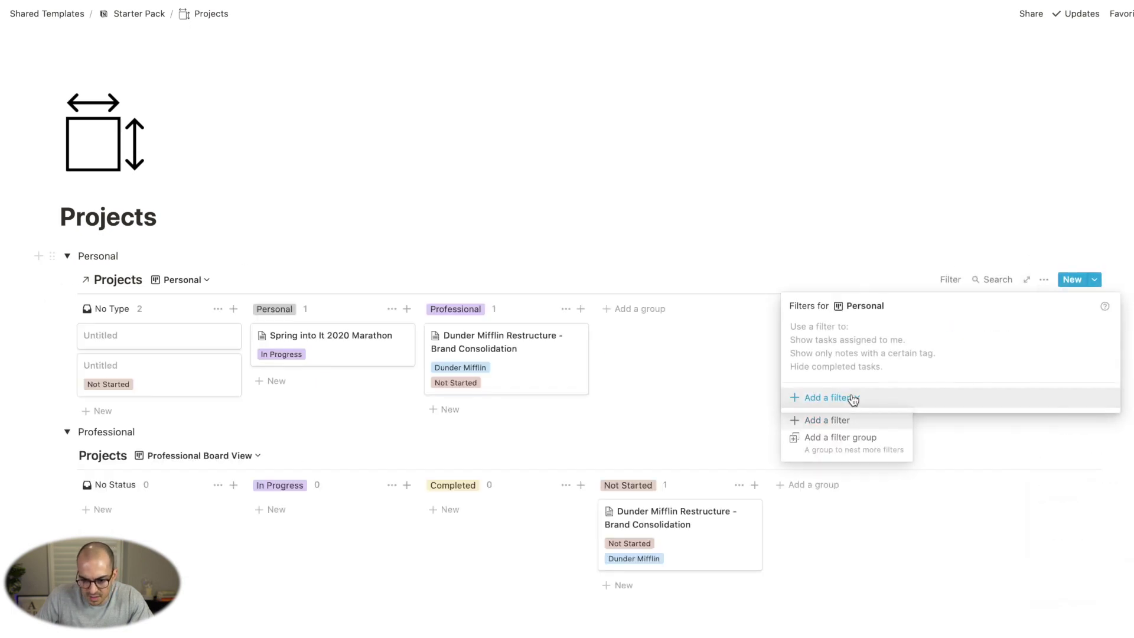
{"action": "left_click", "coordinate": [838, 420]}
{"action": "left_click", "coordinate": [882, 337]}
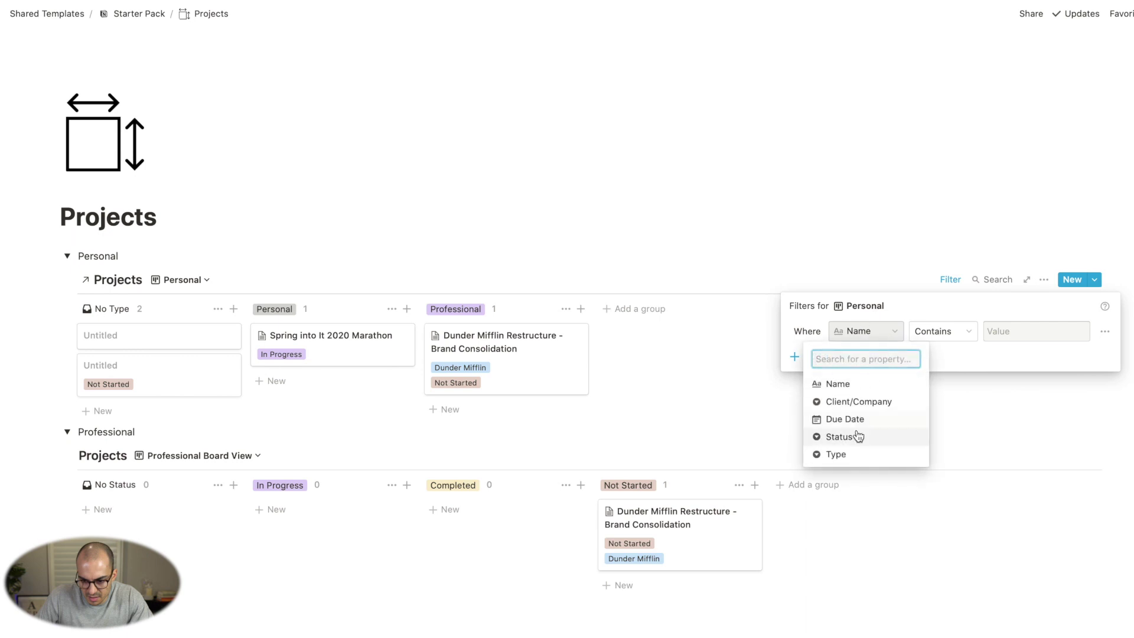
{"action": "left_click", "coordinate": [847, 454]}
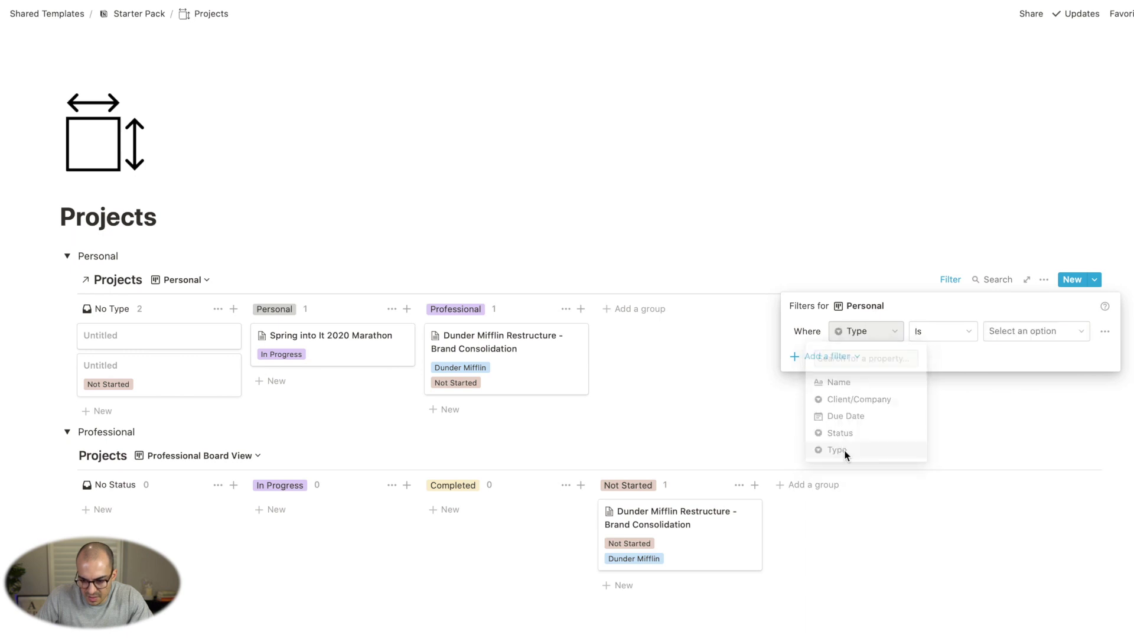
{"action": "left_click", "coordinate": [1036, 335]}
{"action": "left_click", "coordinate": [1013, 401]}
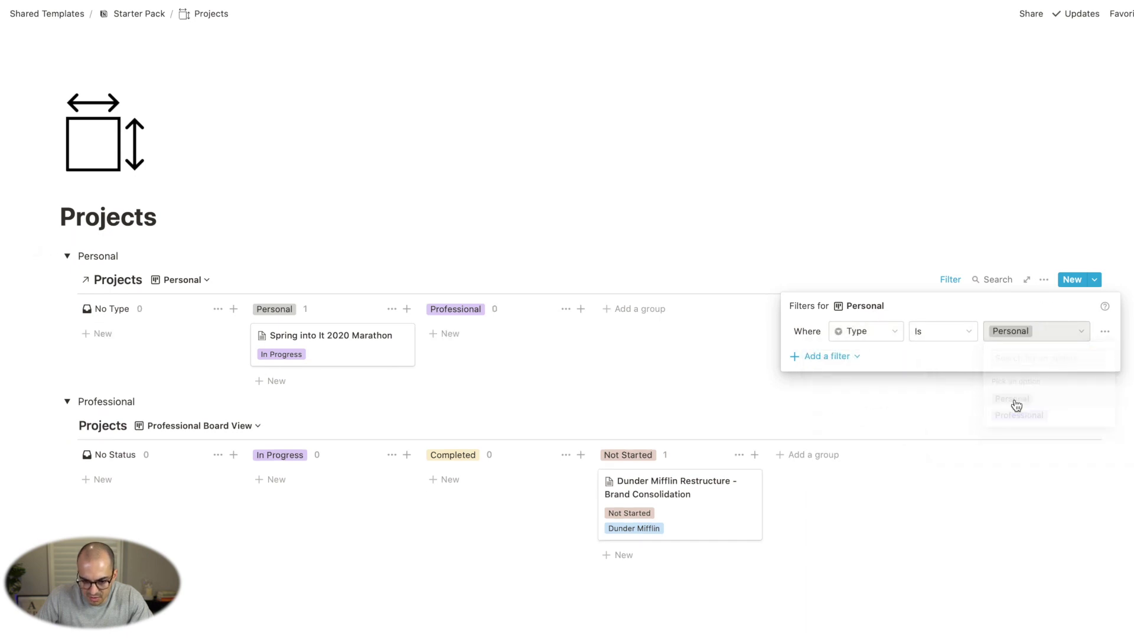
{"action": "left_click", "coordinate": [412, 620]}
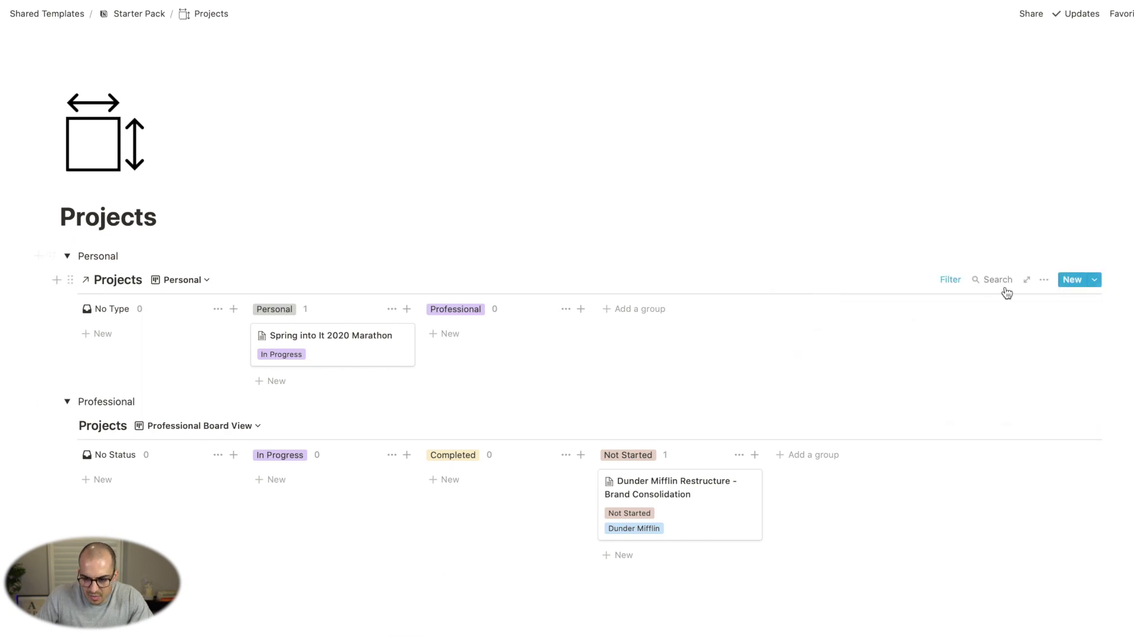
Group the Personal board by Status.
{"action": "left_click", "coordinate": [1043, 281]}
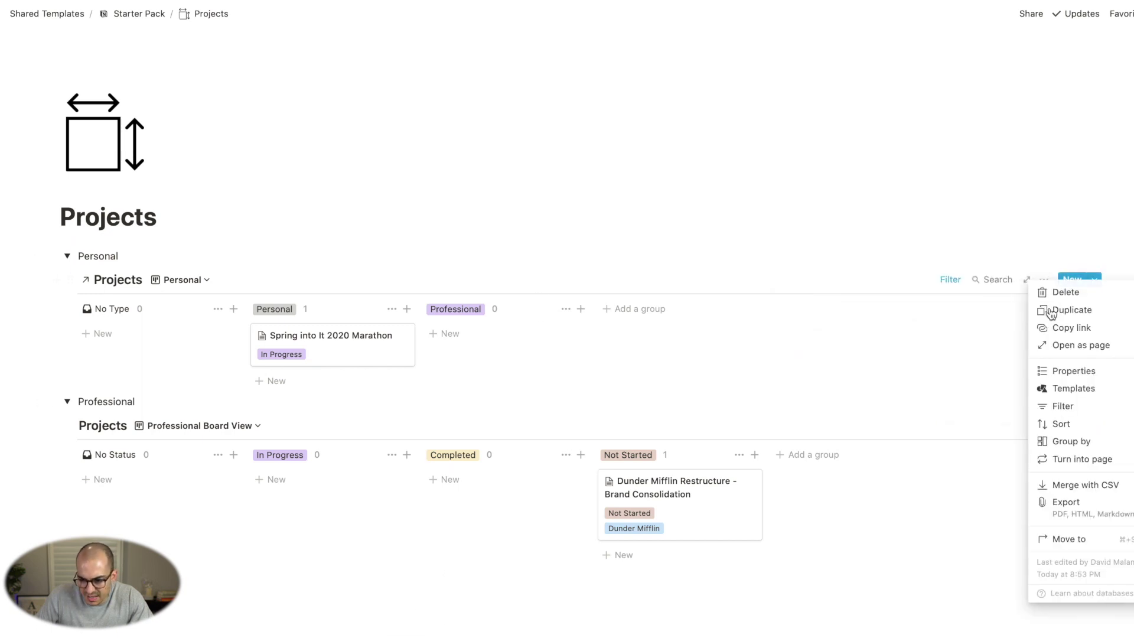
{"action": "left_click", "coordinate": [1061, 450]}
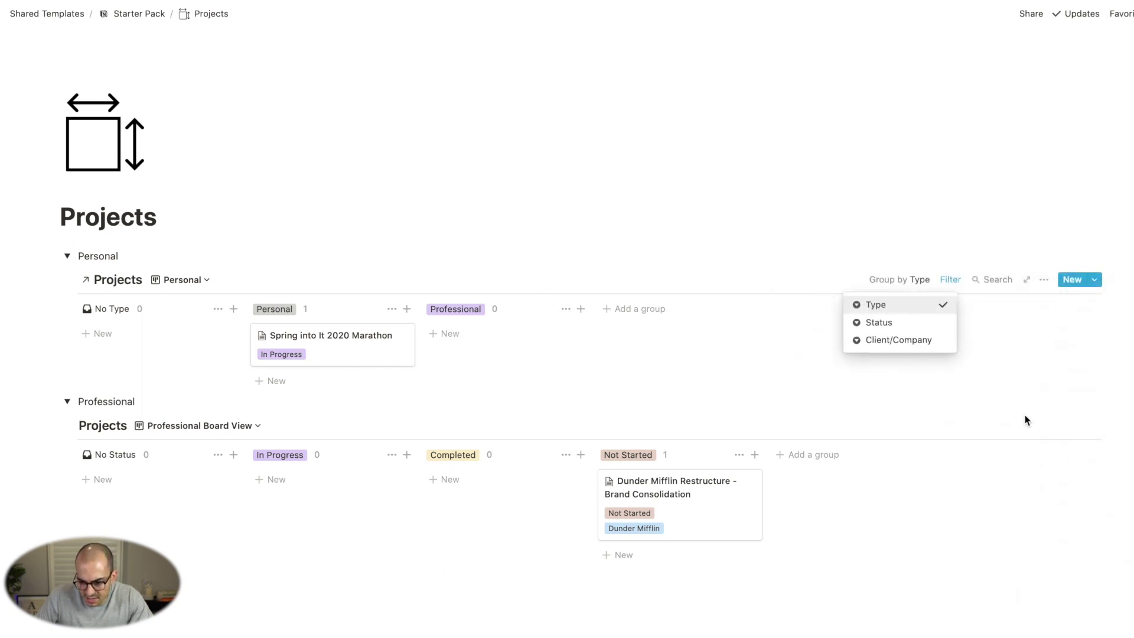
{"action": "left_click", "coordinate": [880, 323]}
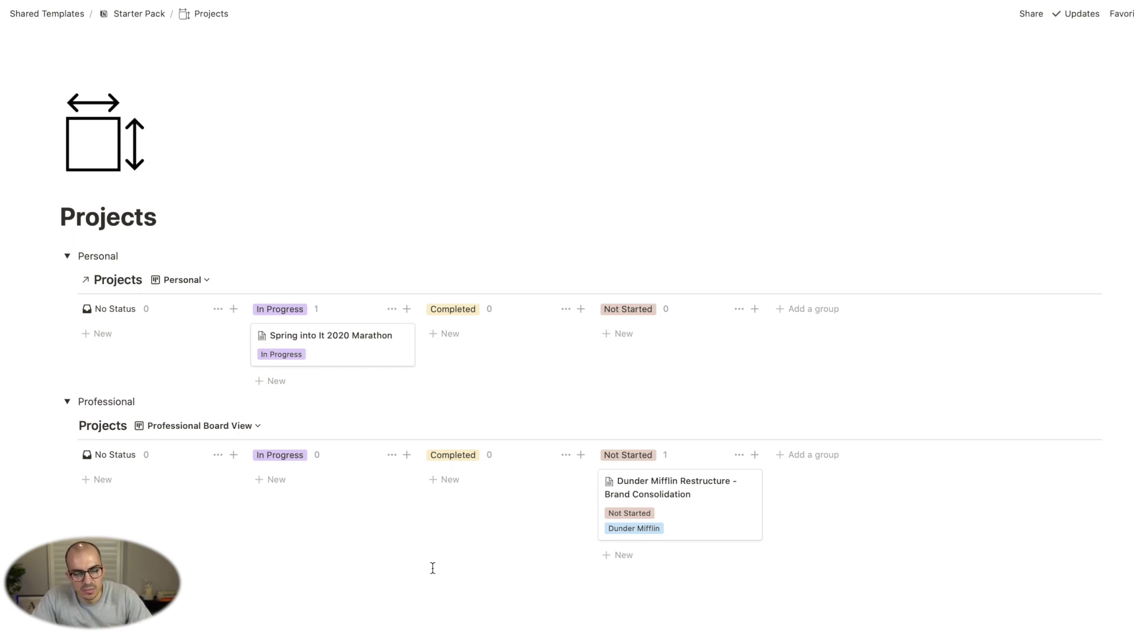
Add an Upstairs Bathroom Renovation card to the Personal board's In Progress column.
{"action": "left_click", "coordinate": [406, 308]}
{"action": "type", "text": "Upstairs Bathroom Renovation"}
{"action": "key", "text": "Escape"}
Add Rebrand Website and Product Launch In Progress projects, client Swuit, then select both toggles.
{"action": "left_click", "coordinate": [608, 499]}
{"action": "type", "text": "Rebrand Website - Garden Play Adventure Park"}
{"action": "left_click", "coordinate": [403, 208]}
{"action": "type", "text": "Product Launch - Functional Fitness Business Suit"}
{"action": "left_click", "coordinate": [403, 207]}
{"action": "type", "text": "Swuit"}
{"action": "key", "text": "Return"}
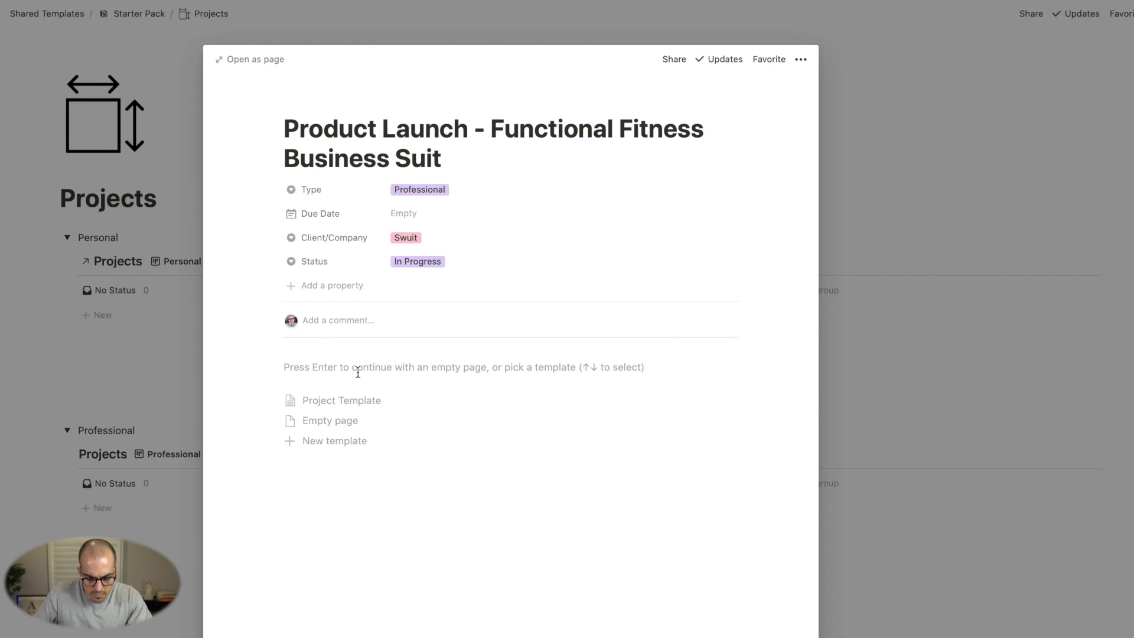
{"action": "key", "text": "Escape"}
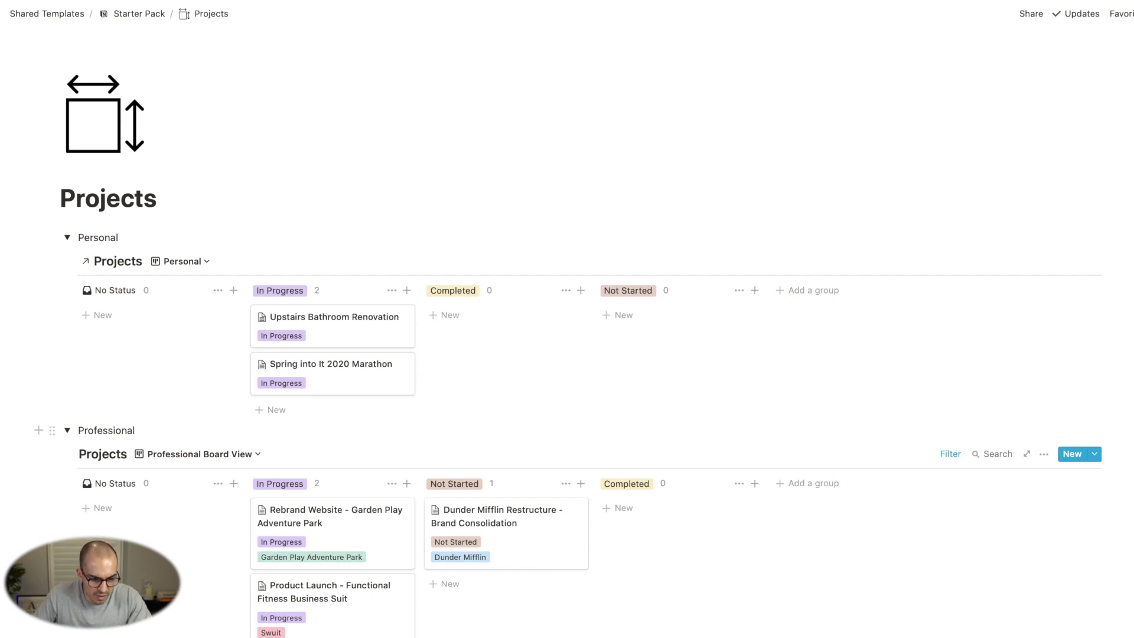
{"action": "left_click_drag", "start_coordinate": [135, 510], "coordinate": [56, 258]}
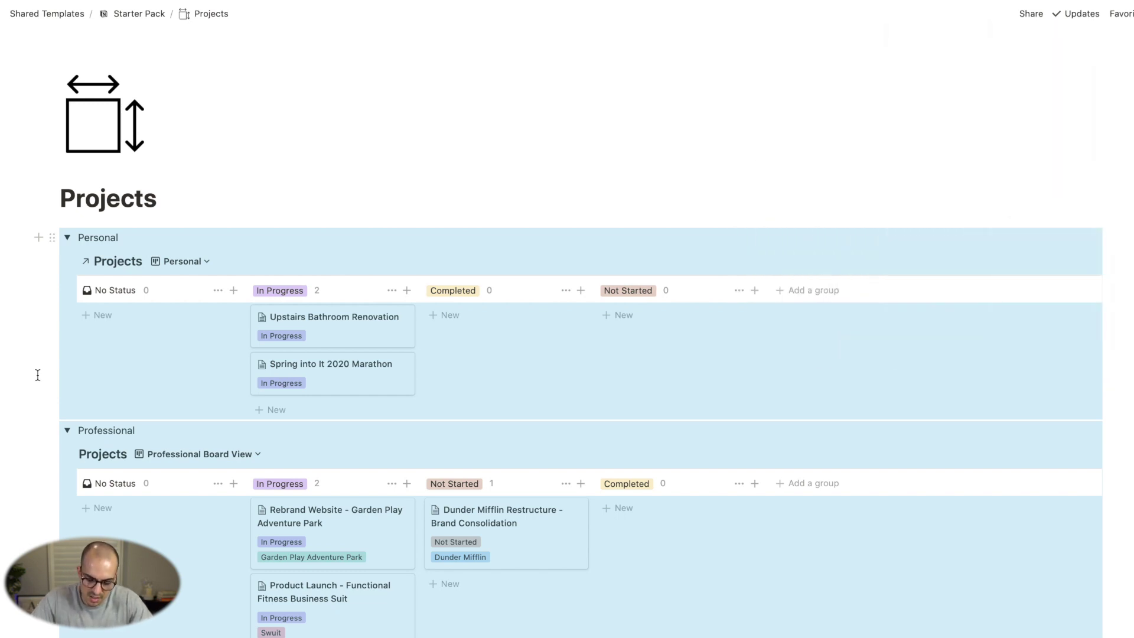
Create a full-page table database titled Master Task Database in Starter Pack.
{"action": "key", "text": "super+alt+t"}
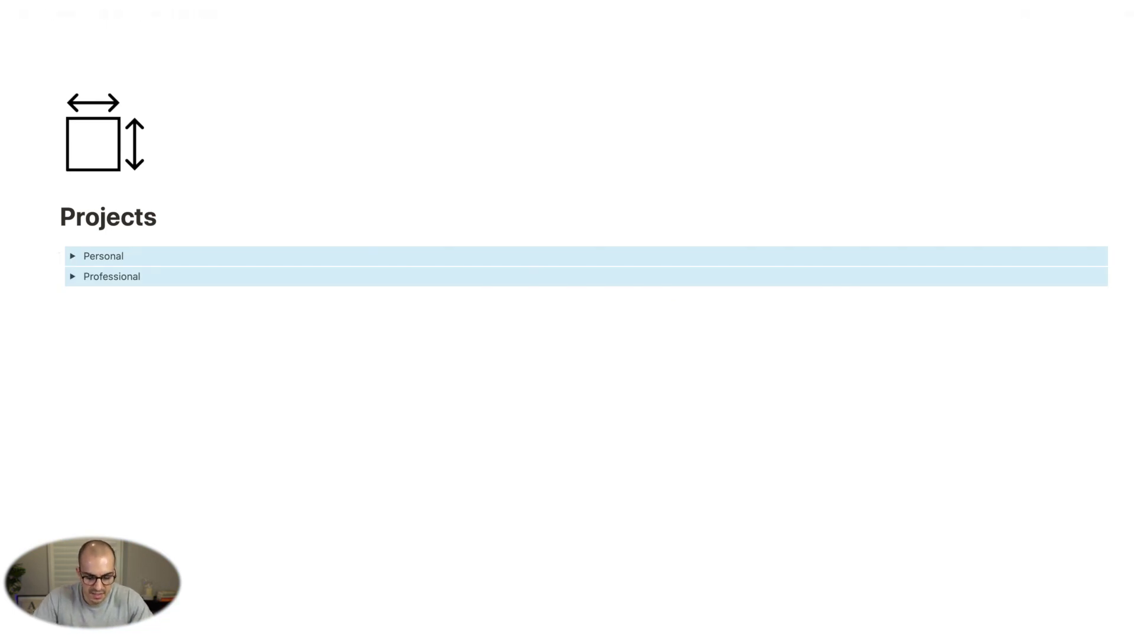
{"action": "key", "text": "super+alt+t"}
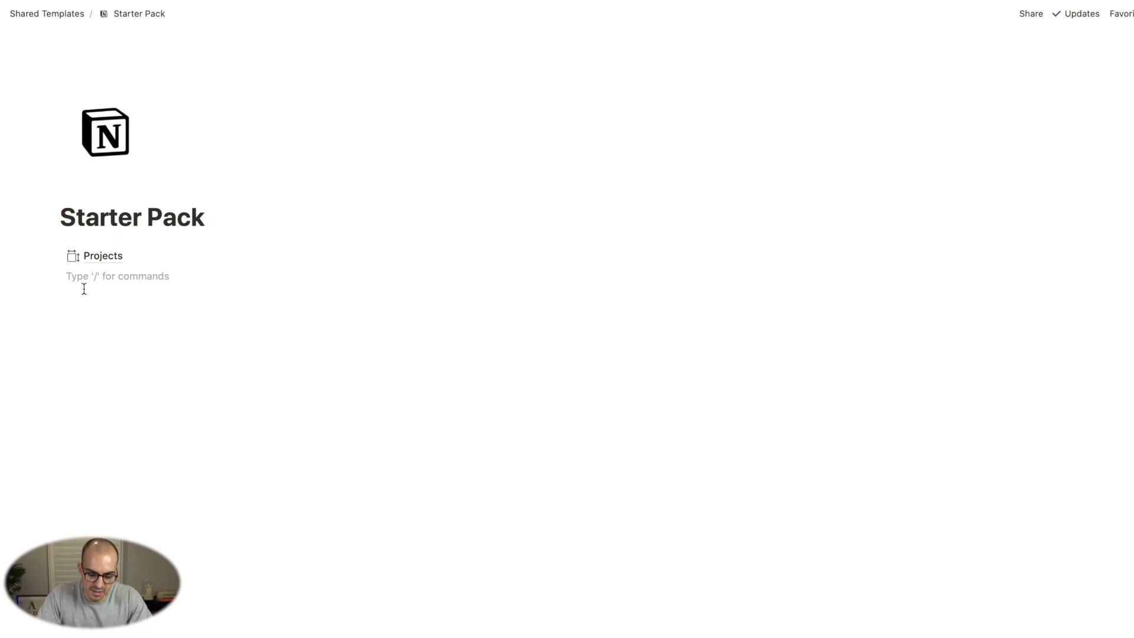
{"action": "type", "text": "/page"}
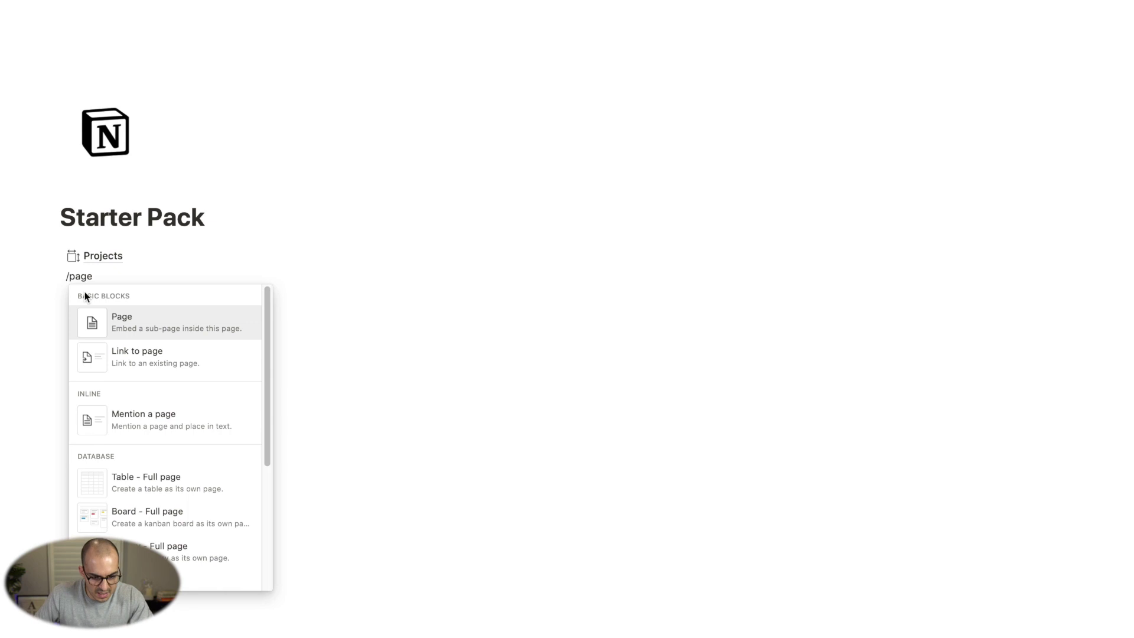
{"action": "left_click", "coordinate": [137, 483]}
{"action": "type", "text": "Master T"}
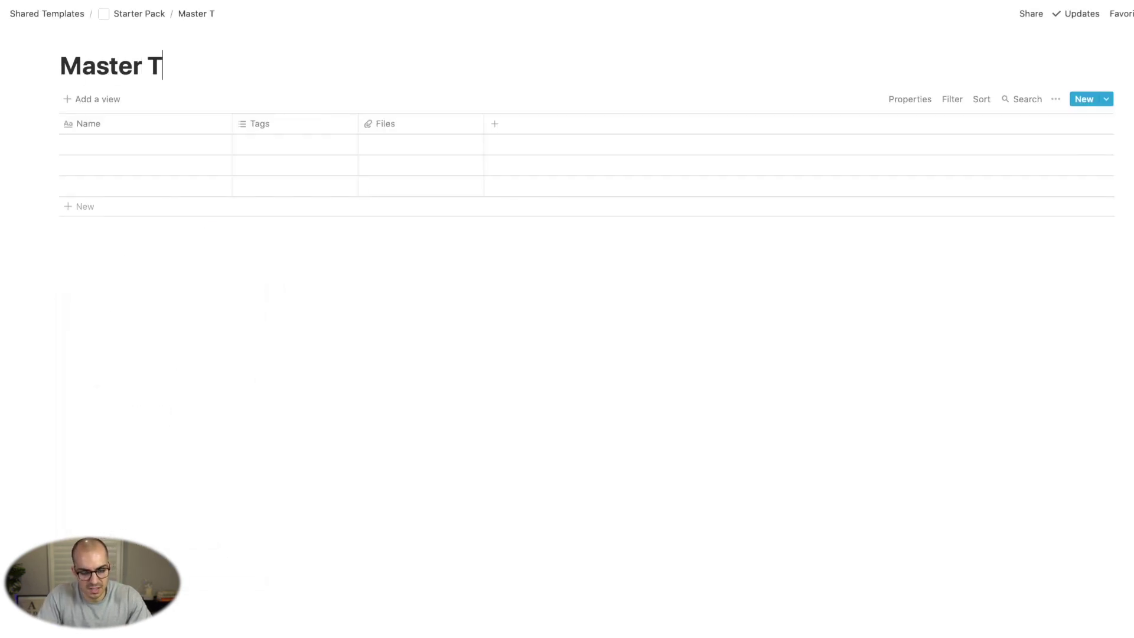
{"action": "type", "text": "ask Database"}
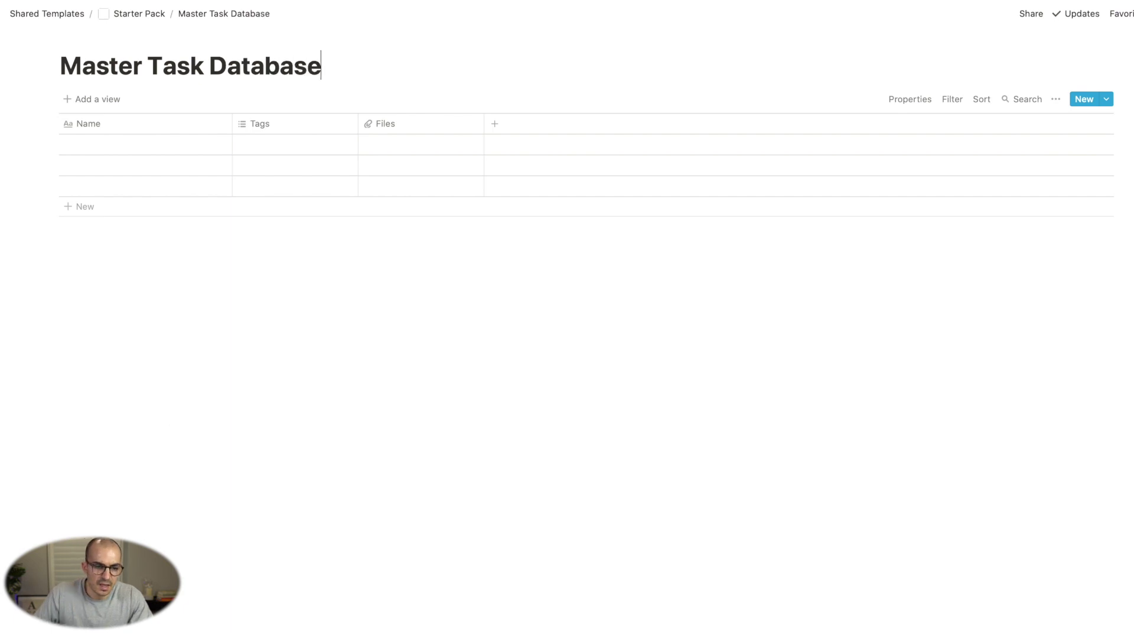
Upload lightning-bolt.png from Downloads as the Master Task Database page icon.
{"action": "left_click", "coordinate": [78, 45]}
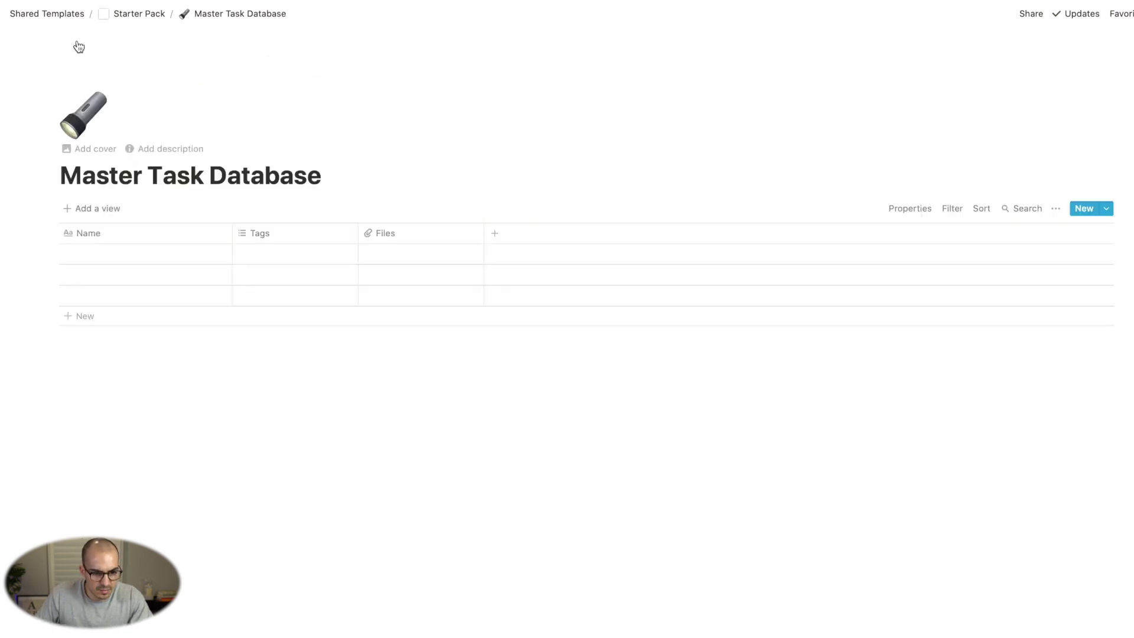
{"action": "left_click", "coordinate": [81, 112]}
{"action": "left_click", "coordinate": [24, 152]}
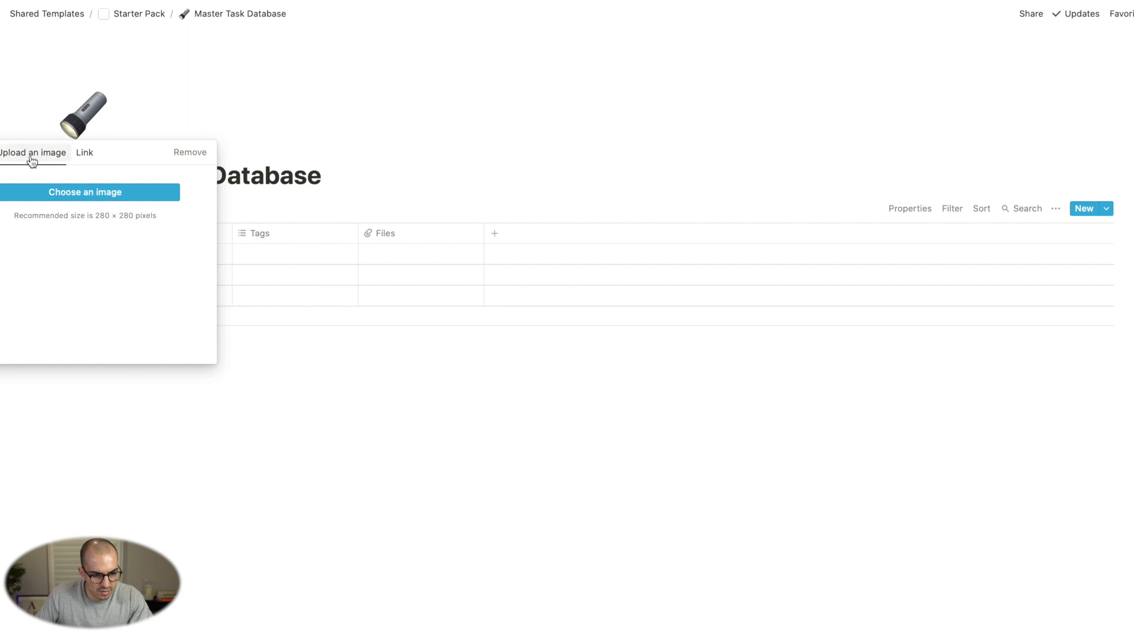
{"action": "left_click", "coordinate": [89, 191]}
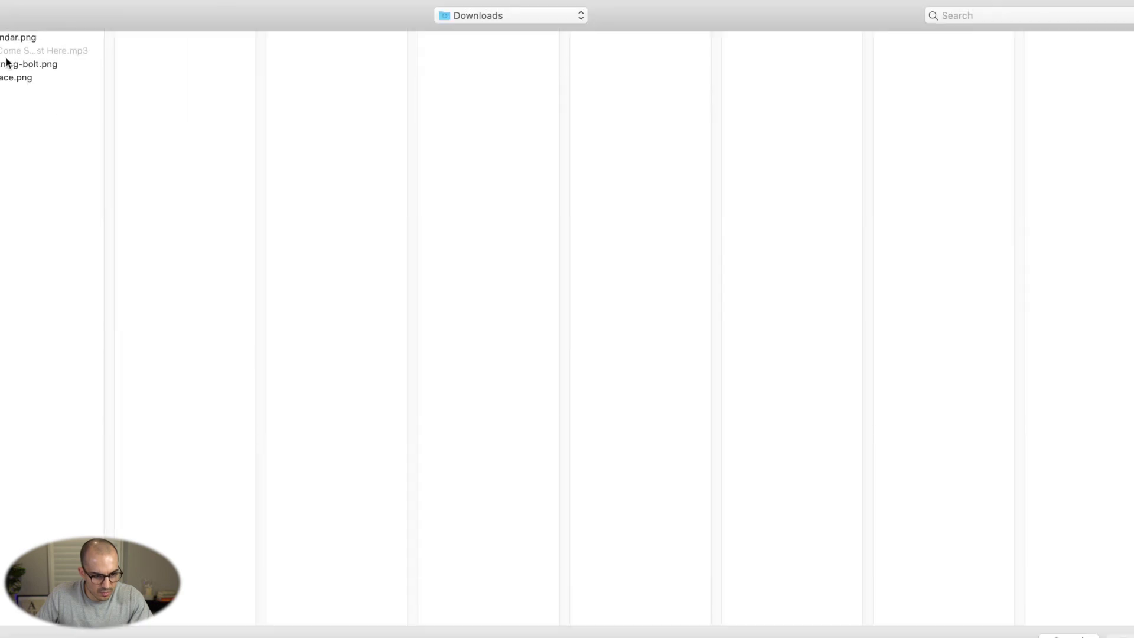
{"action": "left_click", "coordinate": [8, 63]}
{"action": "double_click", "coordinate": [7, 63]}
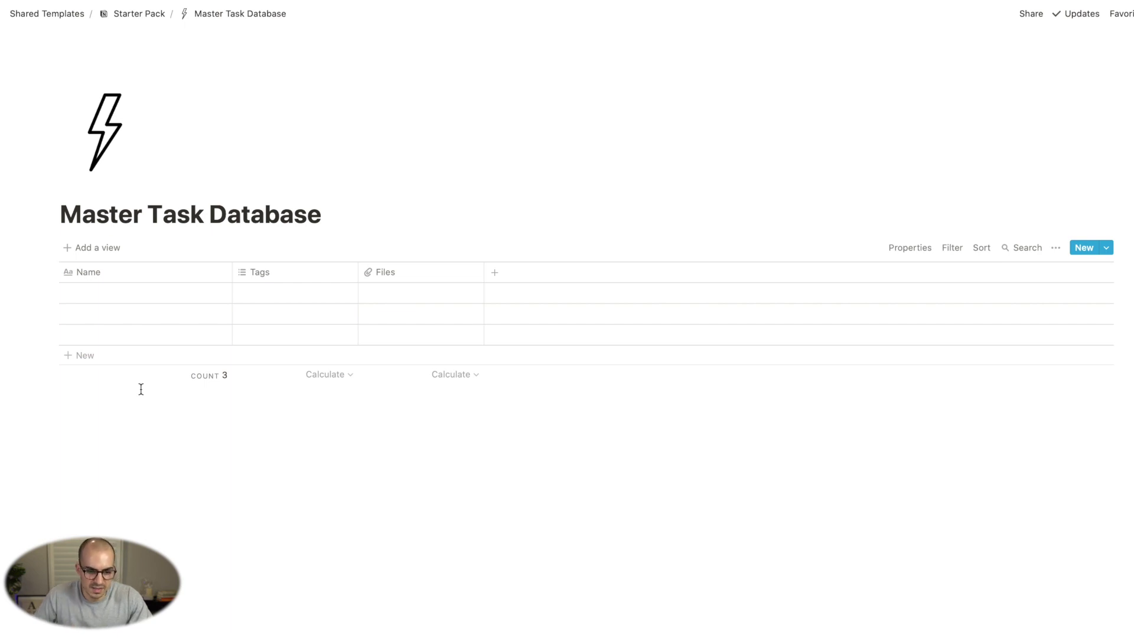
Rename Tags to a Type select column, tagging rows Personal and Professional.
{"action": "left_click", "coordinate": [261, 275]}
{"action": "type", "text": "Type"}
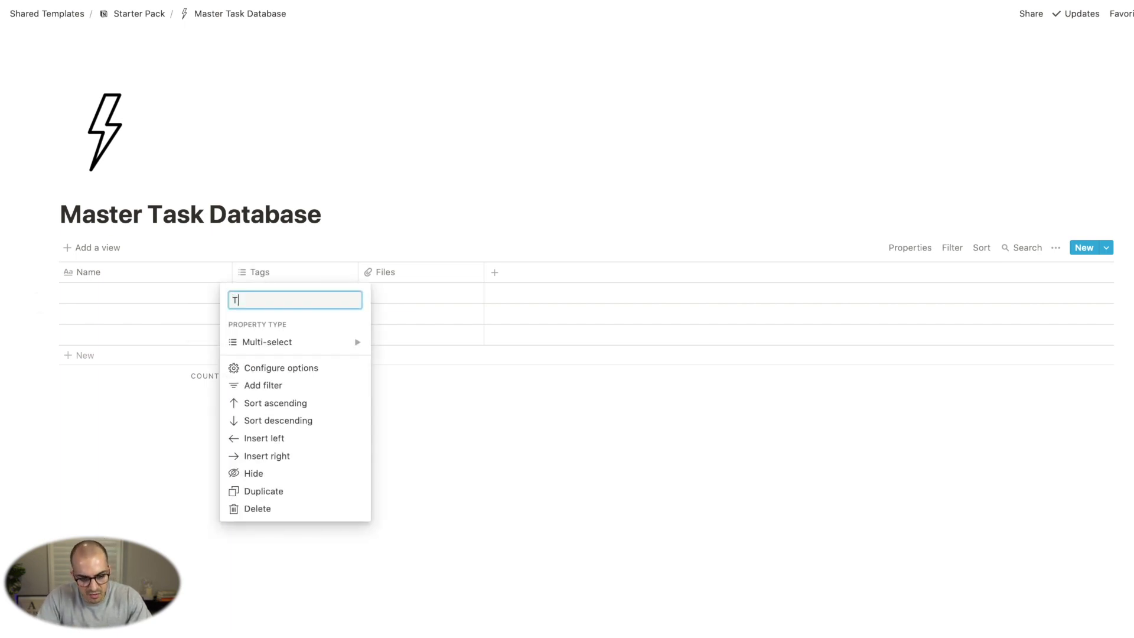
{"action": "mouse_move", "coordinate": [278, 342]}
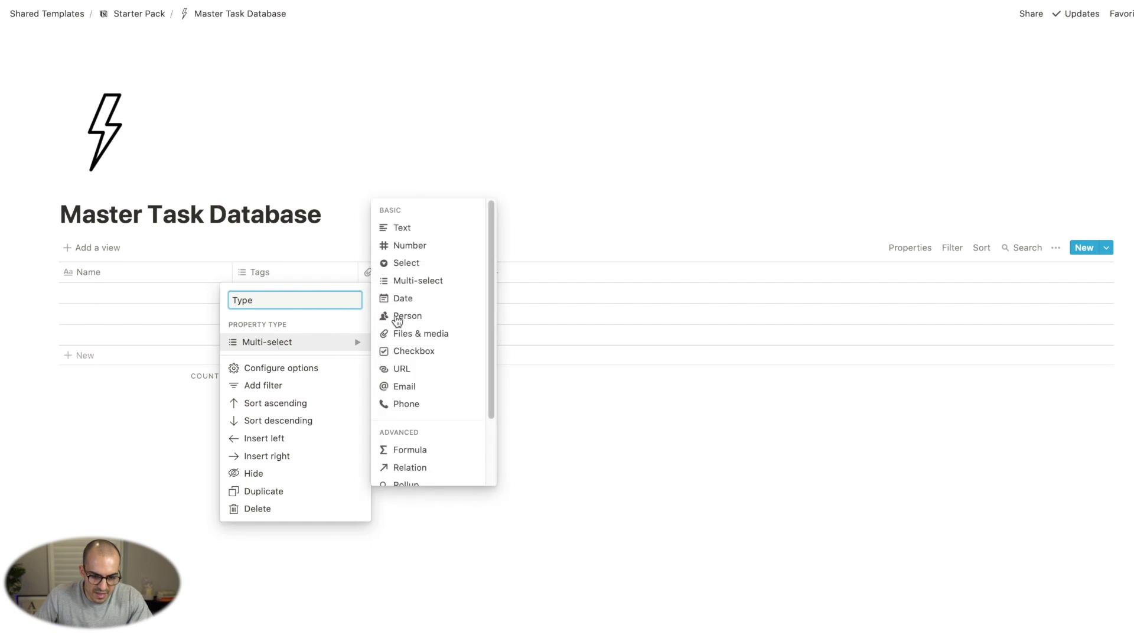
{"action": "left_click", "coordinate": [405, 263]}
{"action": "left_click", "coordinate": [297, 290]}
{"action": "type", "text": "Personal"}
{"action": "key", "text": "Return"}
{"action": "key", "text": "Down"}
{"action": "type", "text": "Prof"}
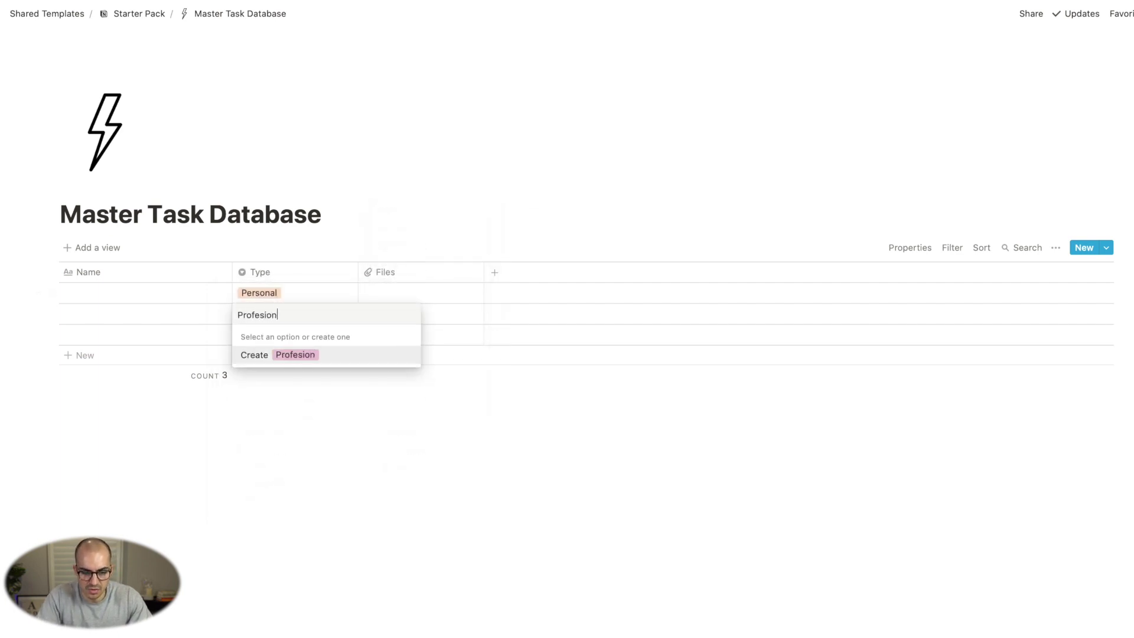
{"action": "type", "text": "essional"}
{"action": "key", "text": "Return"}
{"action": "key", "text": "Down"}
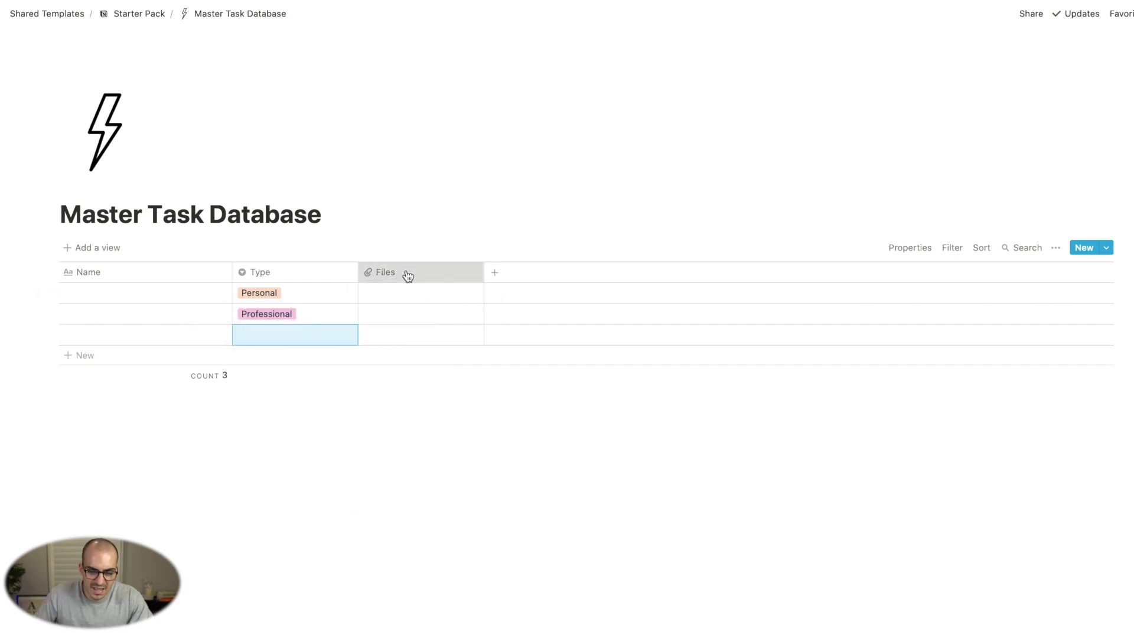
Rename the Files column to Day and make it a select property.
{"action": "left_click", "coordinate": [406, 273]}
{"action": "type", "text": "Day"}
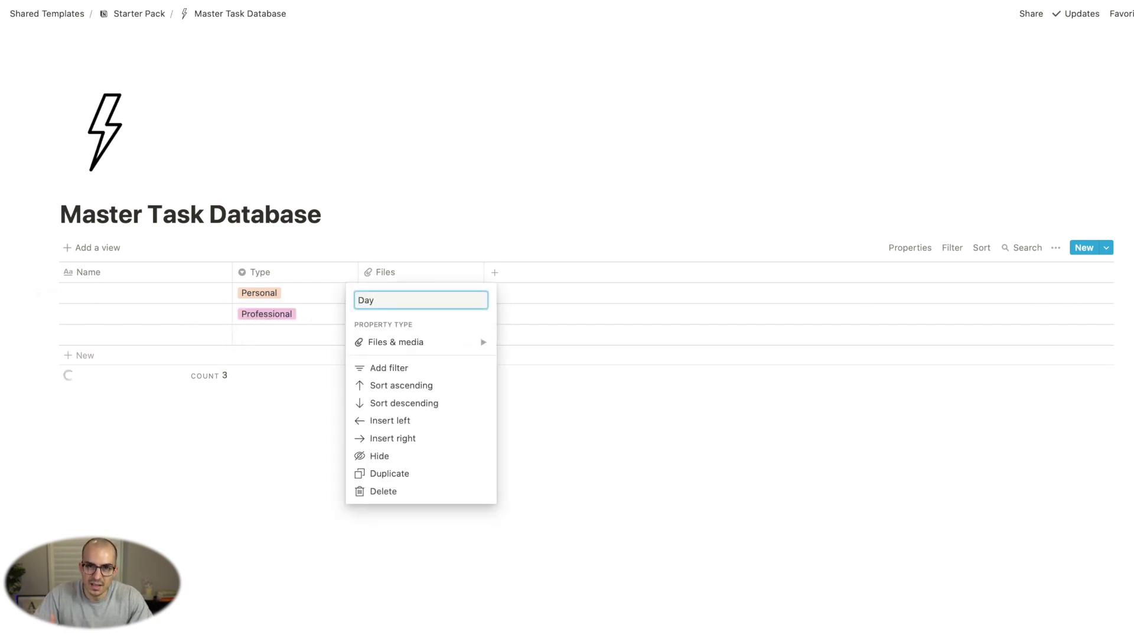
{"action": "left_click", "coordinate": [380, 344]}
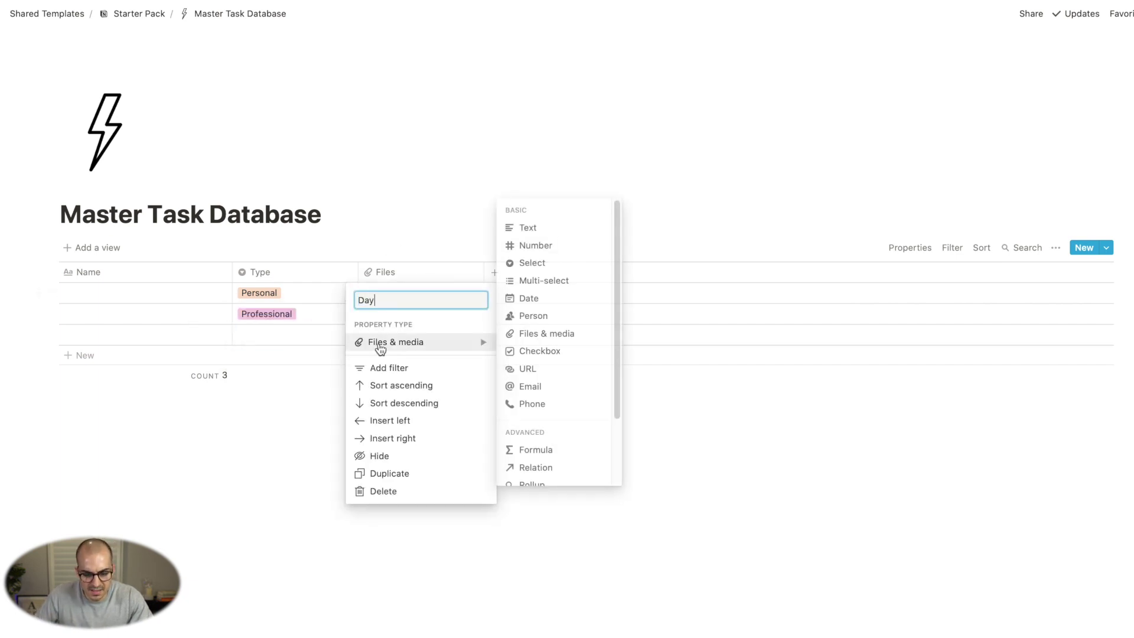
{"action": "left_click", "coordinate": [538, 267]}
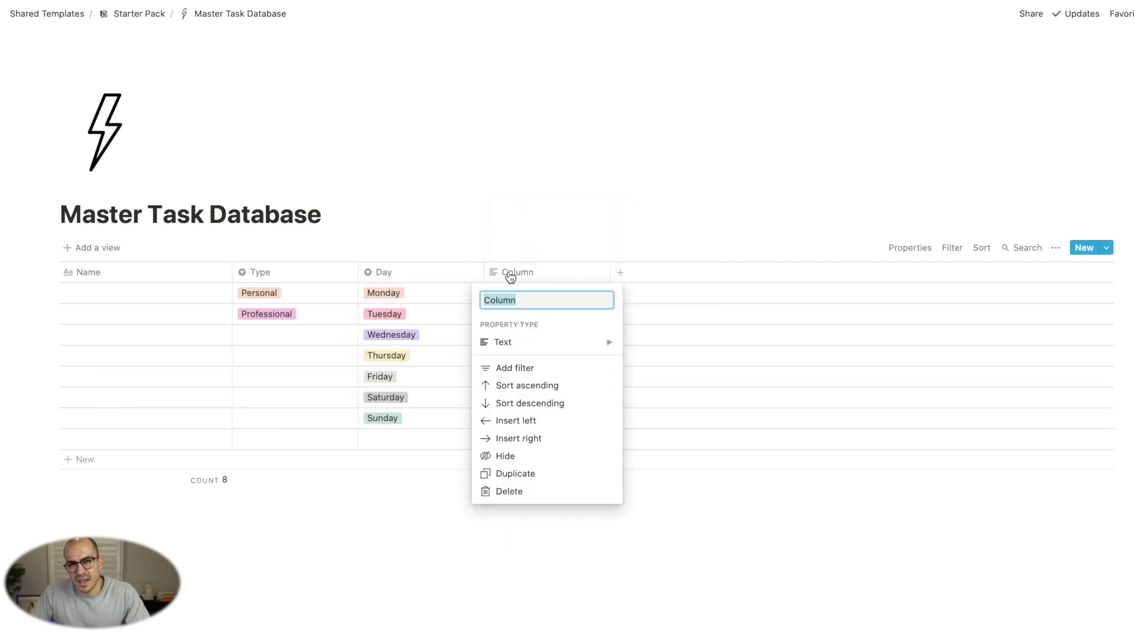
Add a Date Completed date column displayed in Day/Month/Year format.
{"action": "type", "text": "Date Completed"}
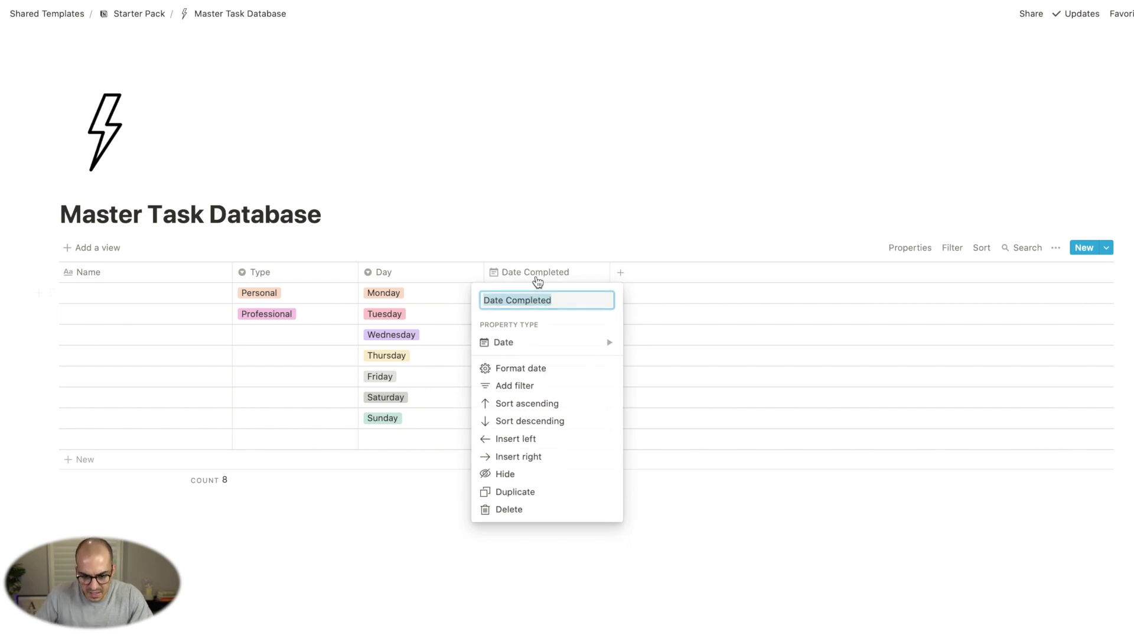
{"action": "left_click", "coordinate": [529, 378]}
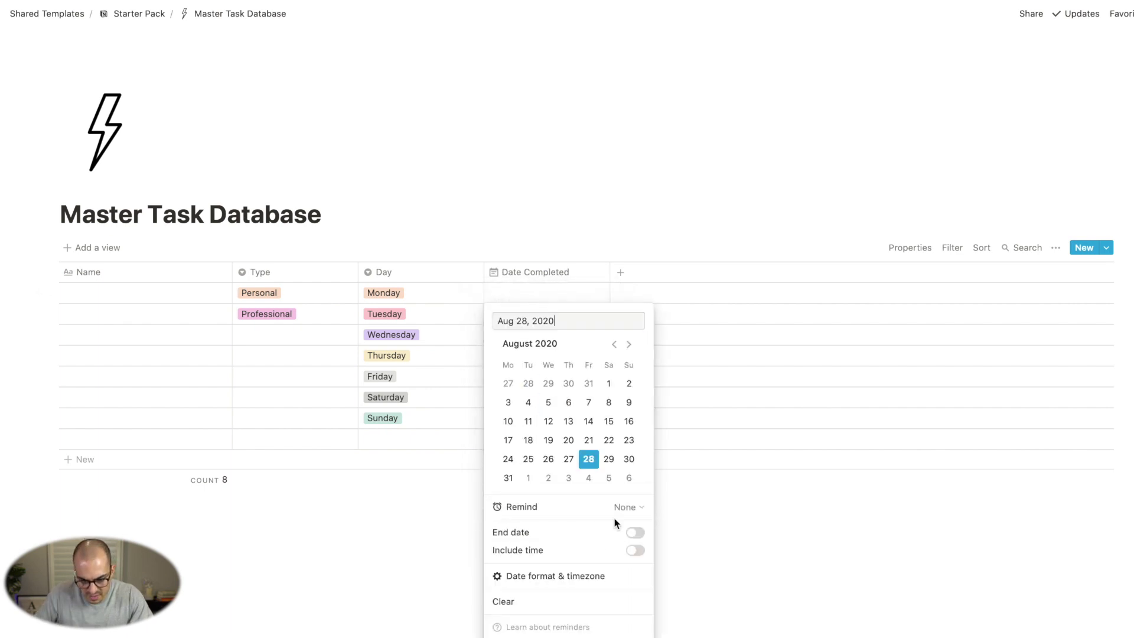
{"action": "left_click", "coordinate": [555, 575]}
{"action": "left_click", "coordinate": [773, 564]}
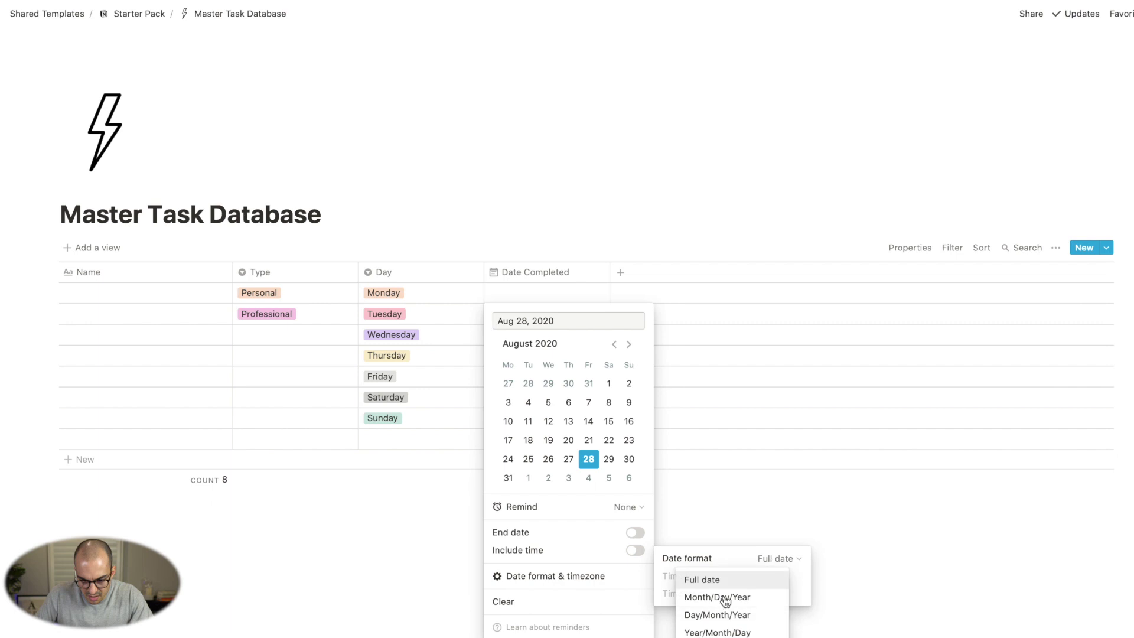
{"action": "left_click", "coordinate": [712, 615]}
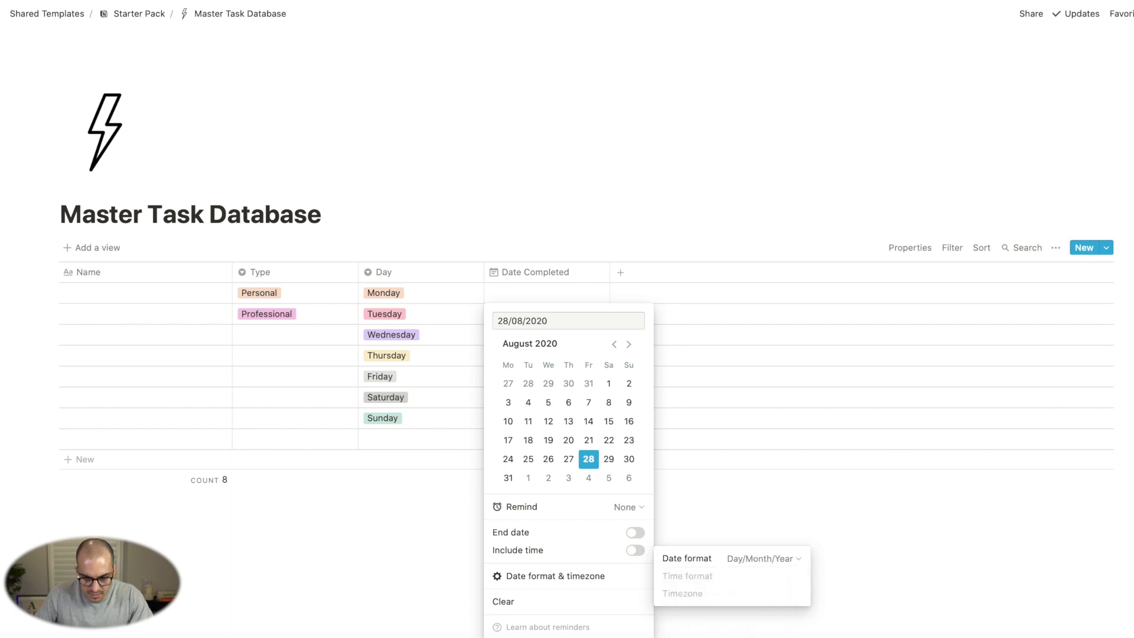
{"action": "left_click", "coordinate": [407, 594]}
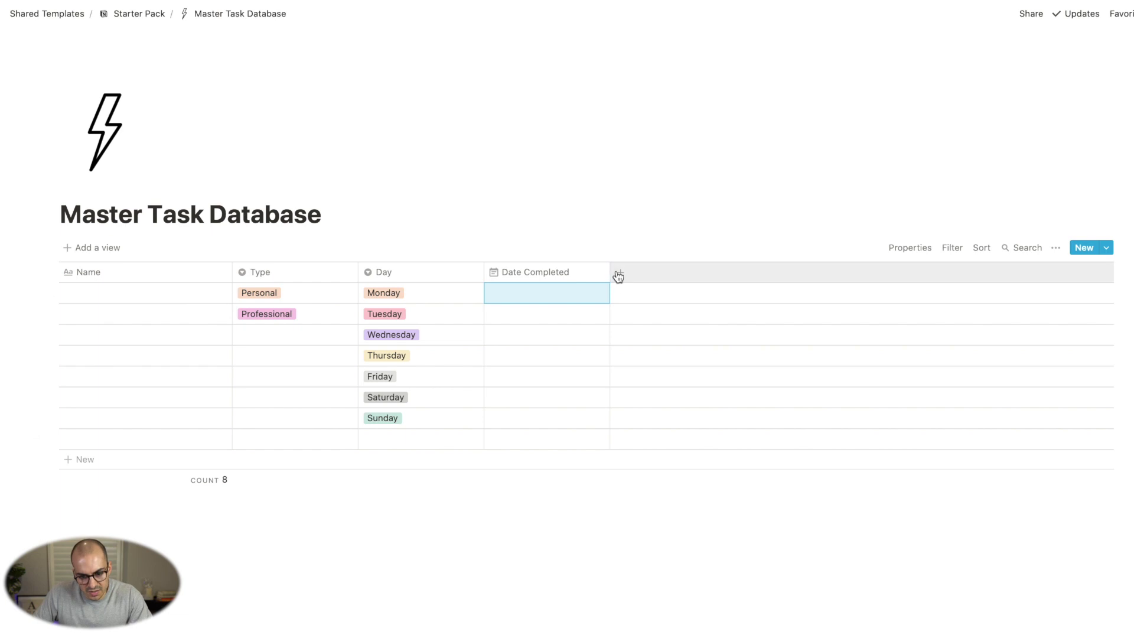
Add an Email Sent By select column and tag row one with the sender's name.
{"action": "left_click", "coordinate": [620, 272]}
{"action": "type", "text": "Email Sent By"}
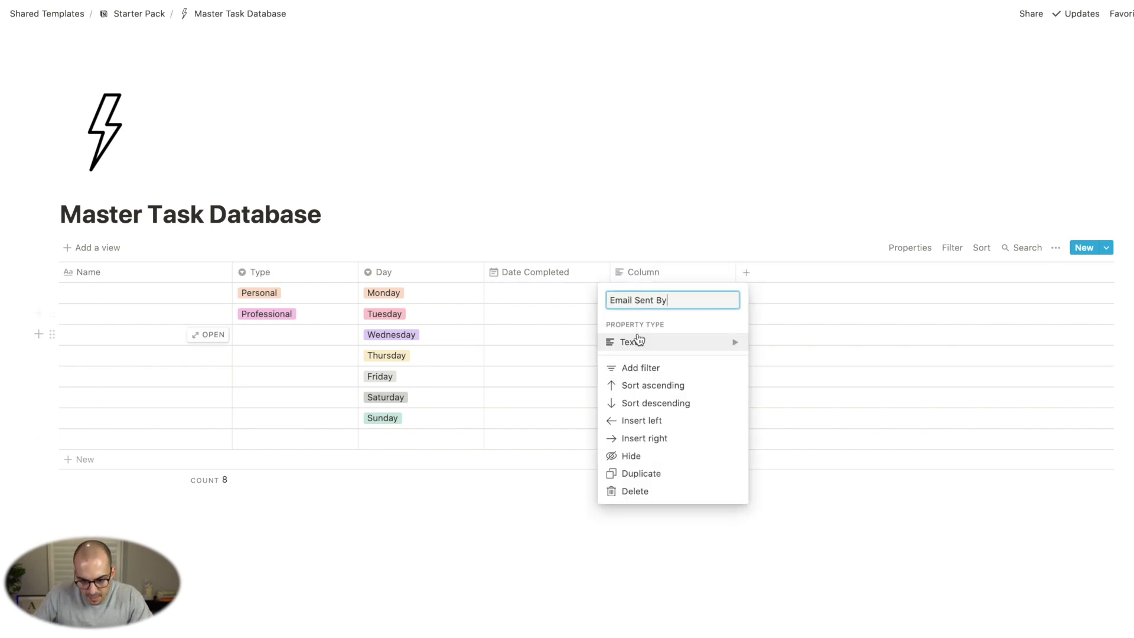
{"action": "mouse_move", "coordinate": [639, 343]}
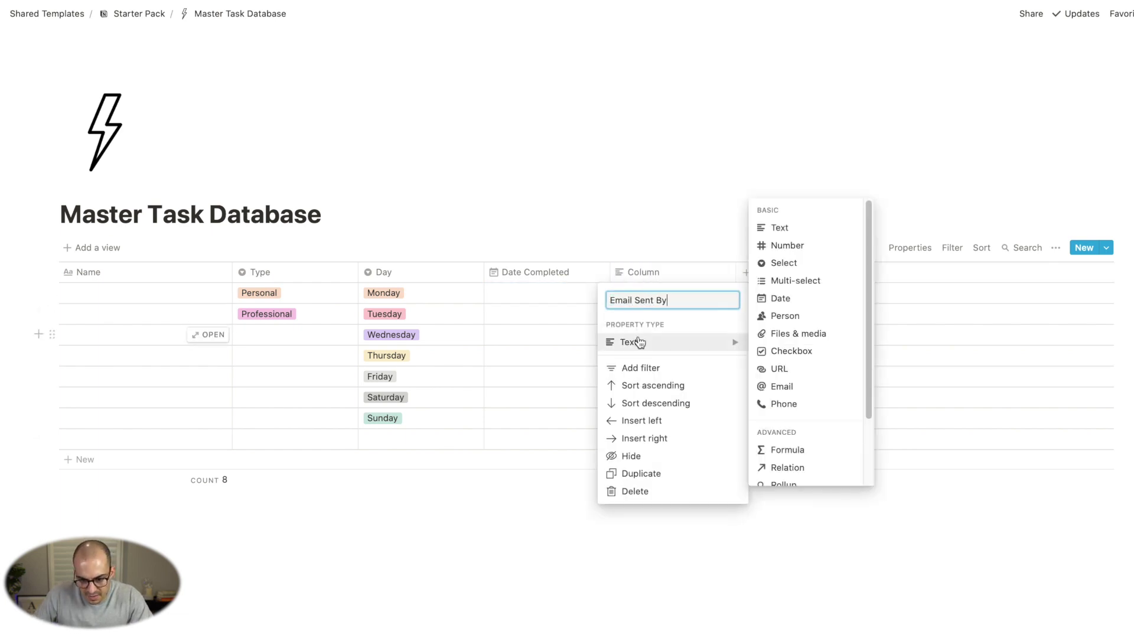
{"action": "left_click", "coordinate": [783, 262]}
{"action": "left_click", "coordinate": [668, 295]}
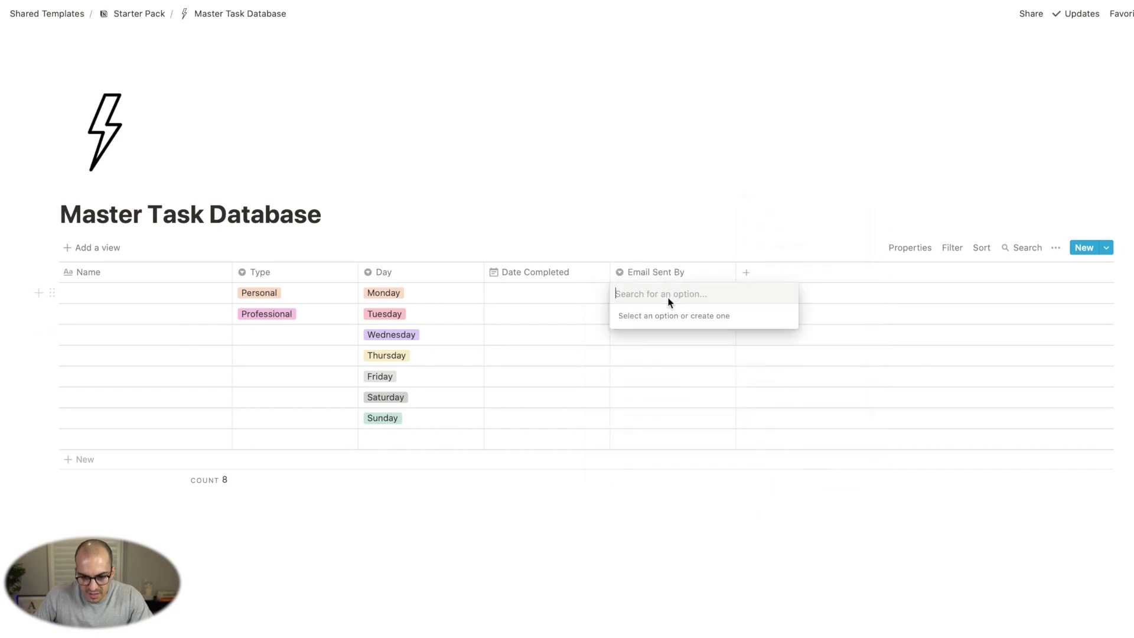
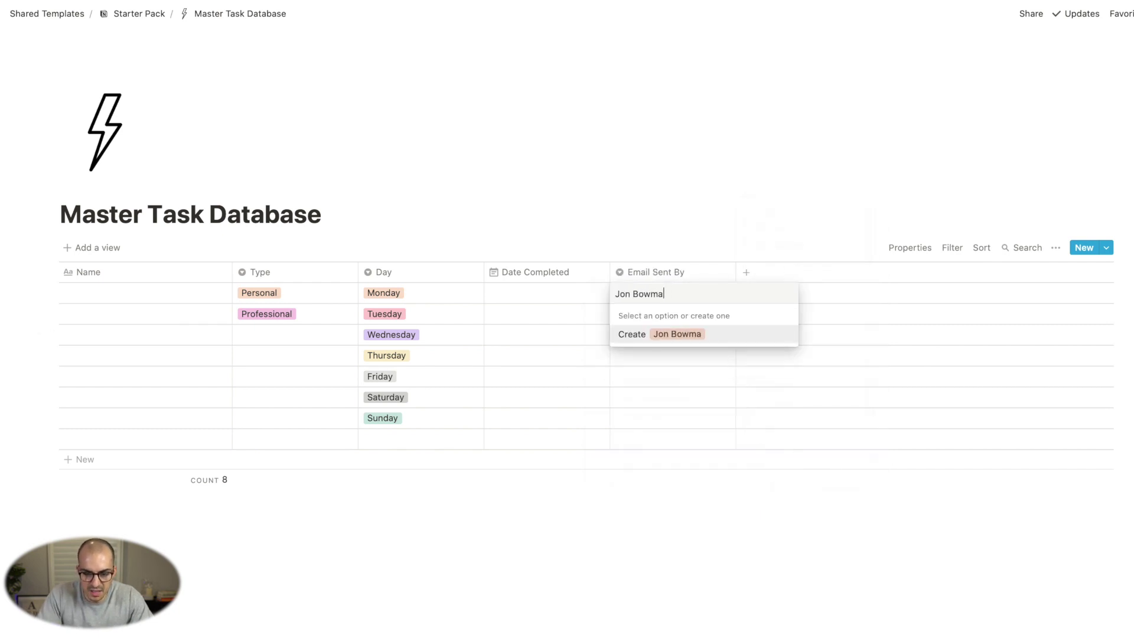
{"action": "key", "text": "Return"}
Add an Email Received date column with time included, shown as Day/Month/Year.
{"action": "left_click", "coordinate": [749, 272]}
{"action": "type", "text": "Email Received"}
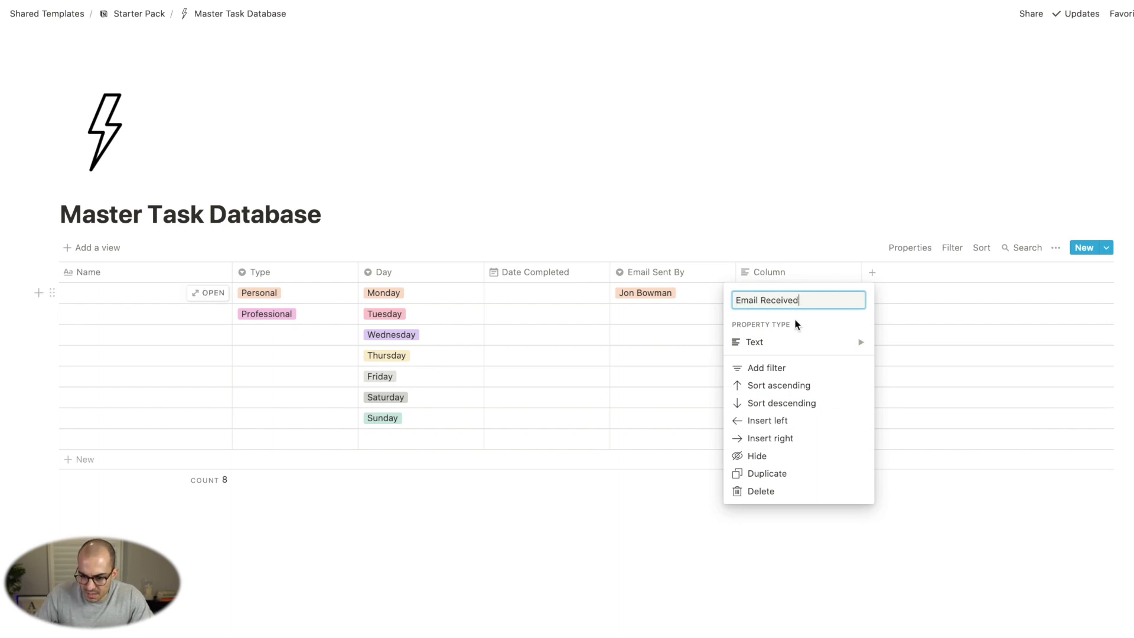
{"action": "mouse_move", "coordinate": [797, 342]}
{"action": "left_click", "coordinate": [902, 299]}
{"action": "left_click", "coordinate": [804, 272]}
{"action": "left_click", "coordinate": [768, 293]}
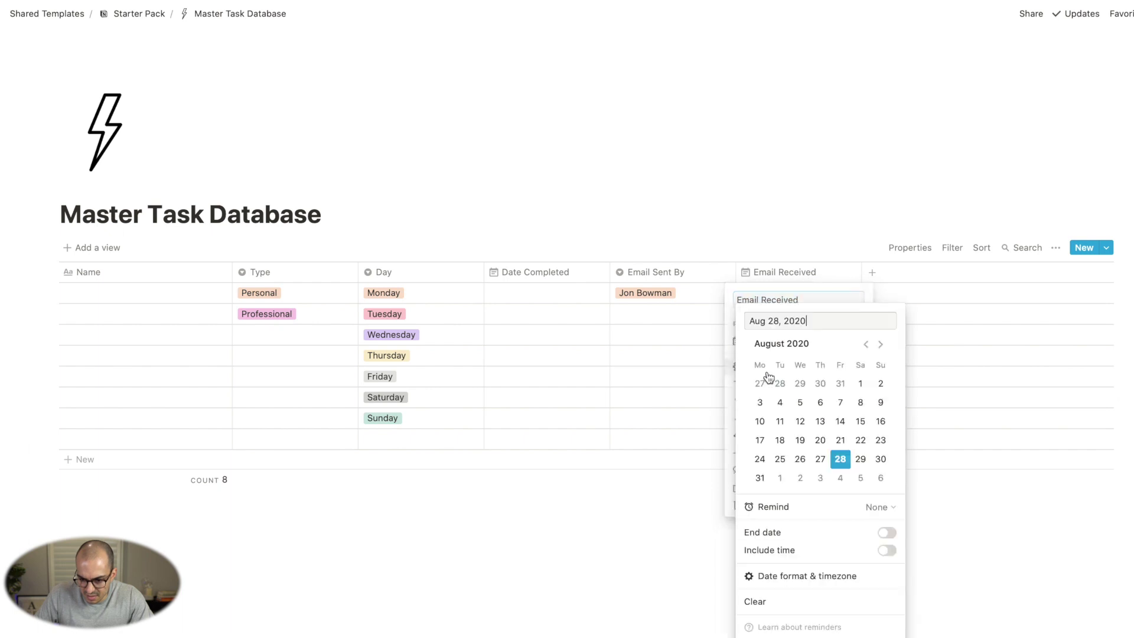
{"action": "left_click", "coordinate": [887, 549]}
{"action": "mouse_move", "coordinate": [835, 576]}
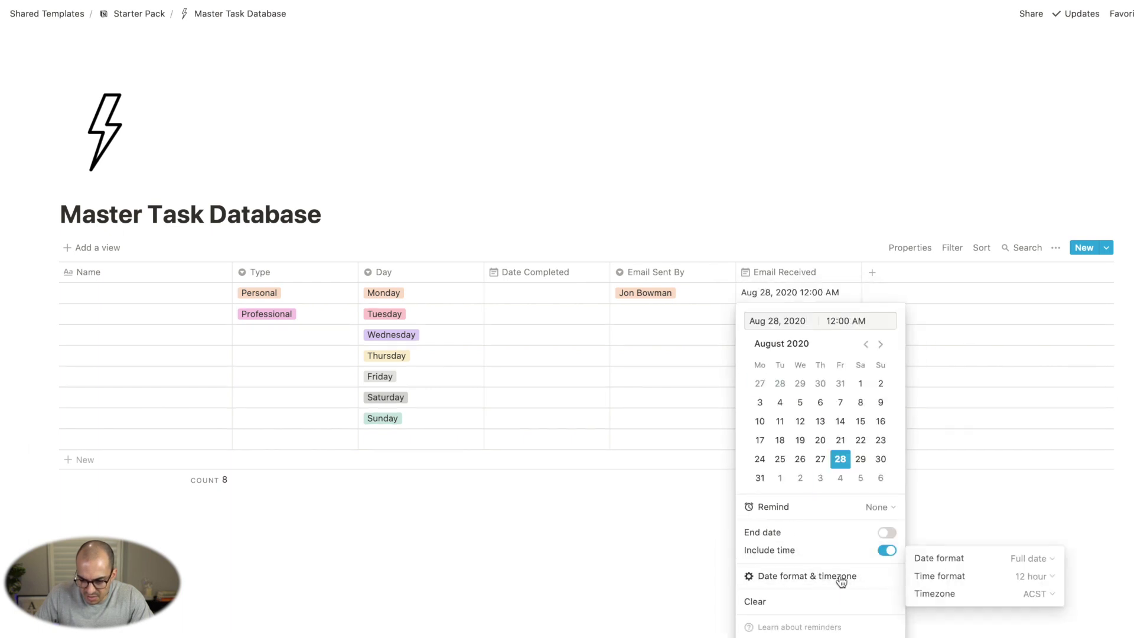
{"action": "left_click", "coordinate": [1025, 558]}
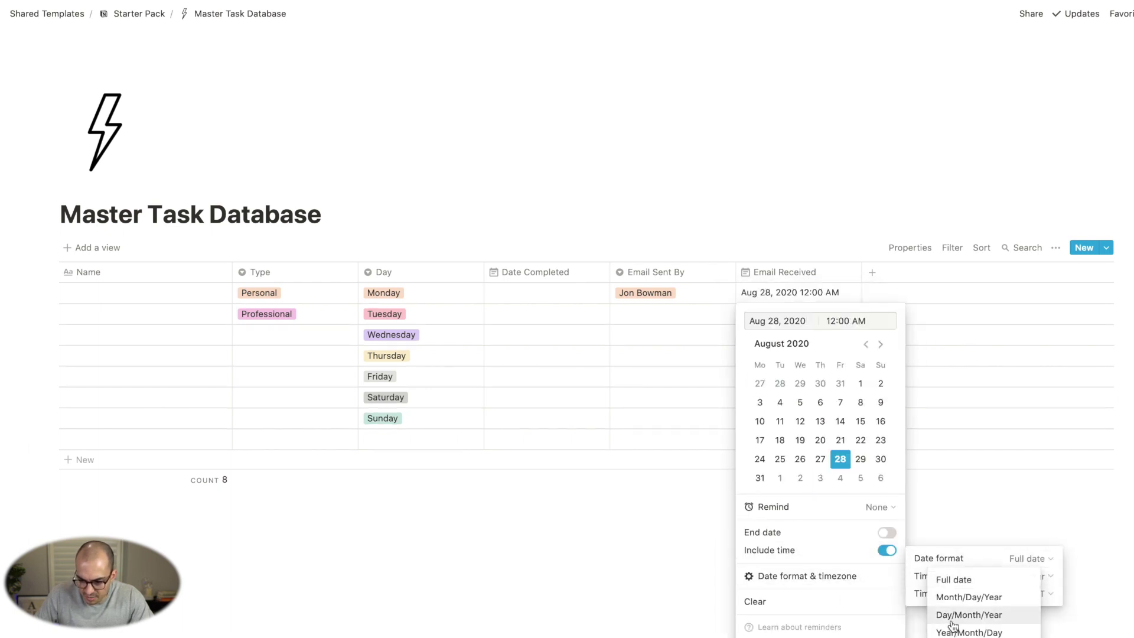
{"action": "left_click", "coordinate": [945, 614]}
{"action": "left_click", "coordinate": [630, 554]}
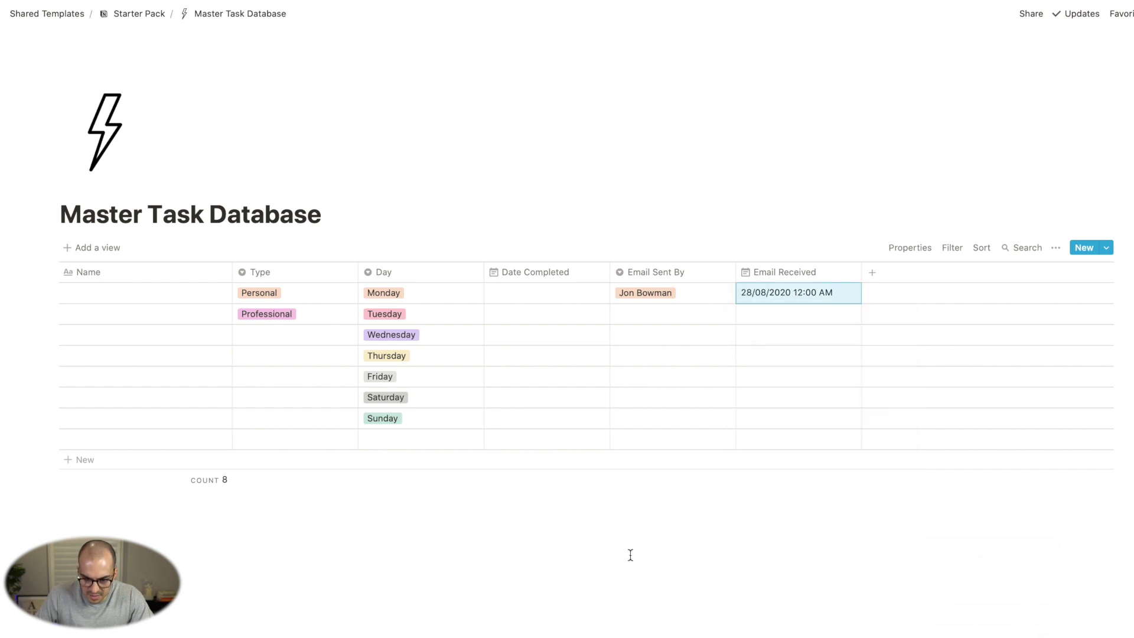
{"action": "left_click", "coordinate": [697, 586]}
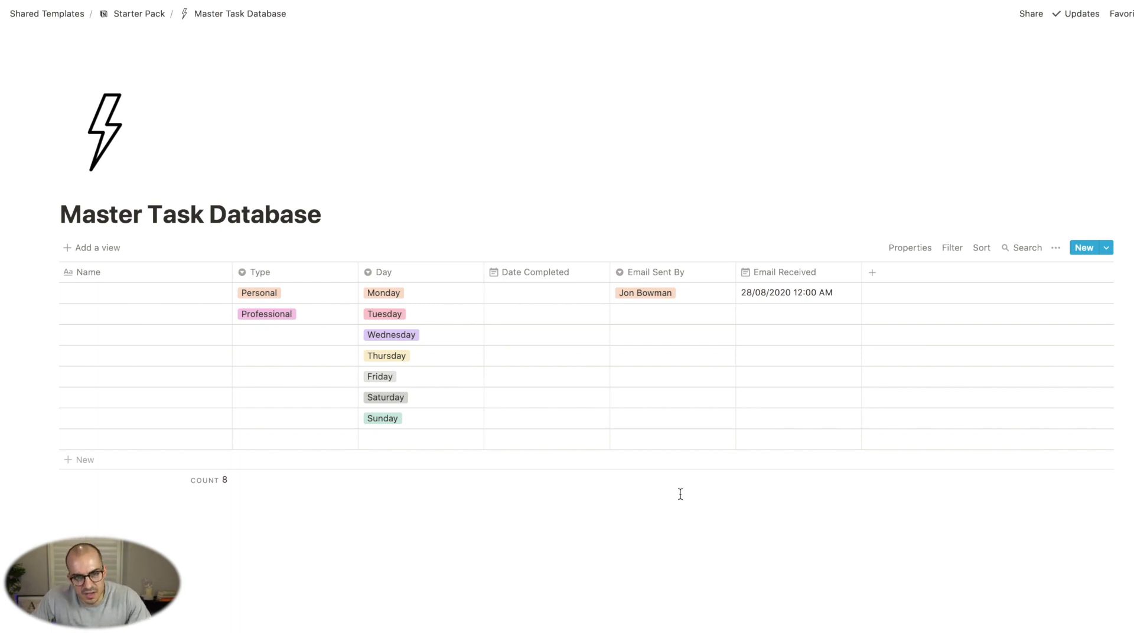
Add a Complete checkbox column.
{"action": "left_click", "coordinate": [871, 272]}
{"action": "type", "text": "Complete"}
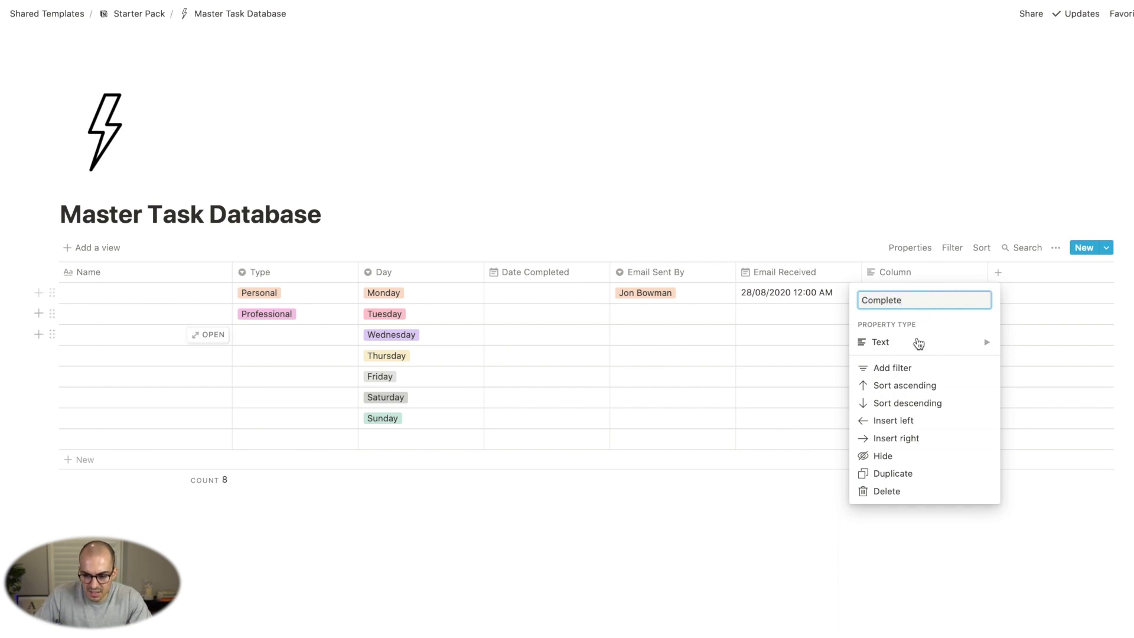
{"action": "mouse_move", "coordinate": [916, 342]}
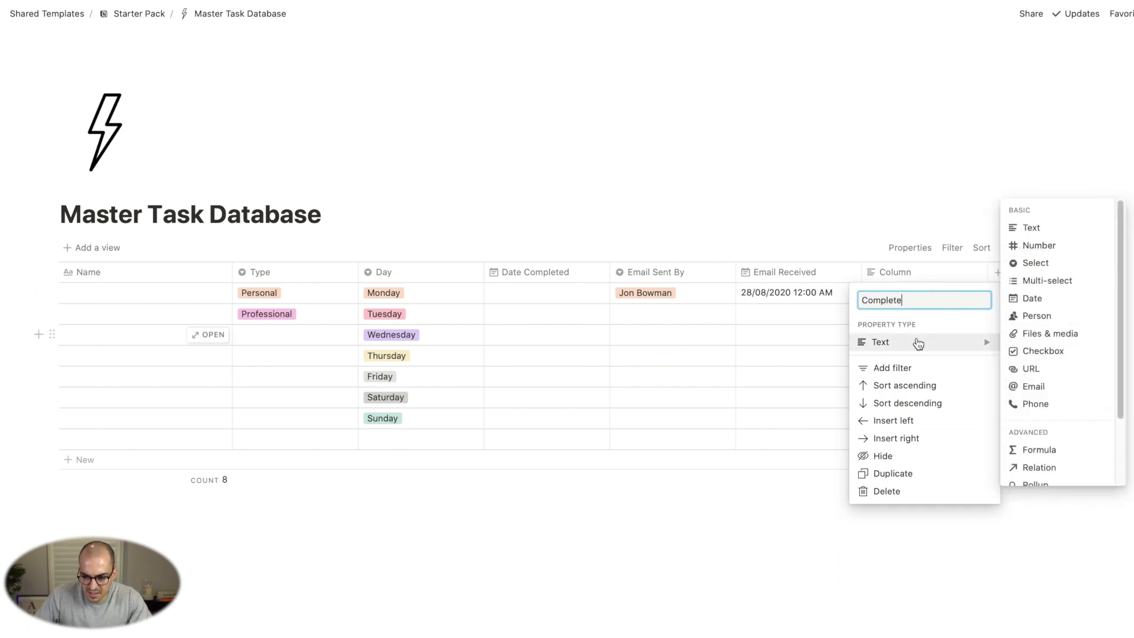
{"action": "left_click", "coordinate": [1044, 350]}
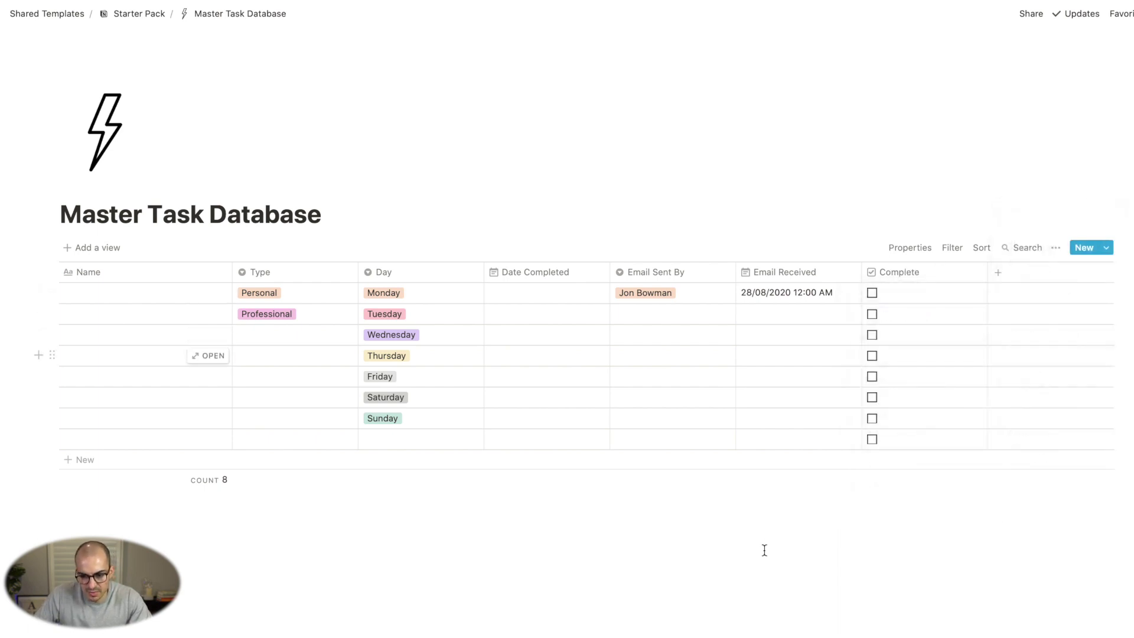
Add a Company/Client select column.
{"action": "left_click", "coordinate": [998, 272]}
{"action": "type", "text": "Company/Client"}
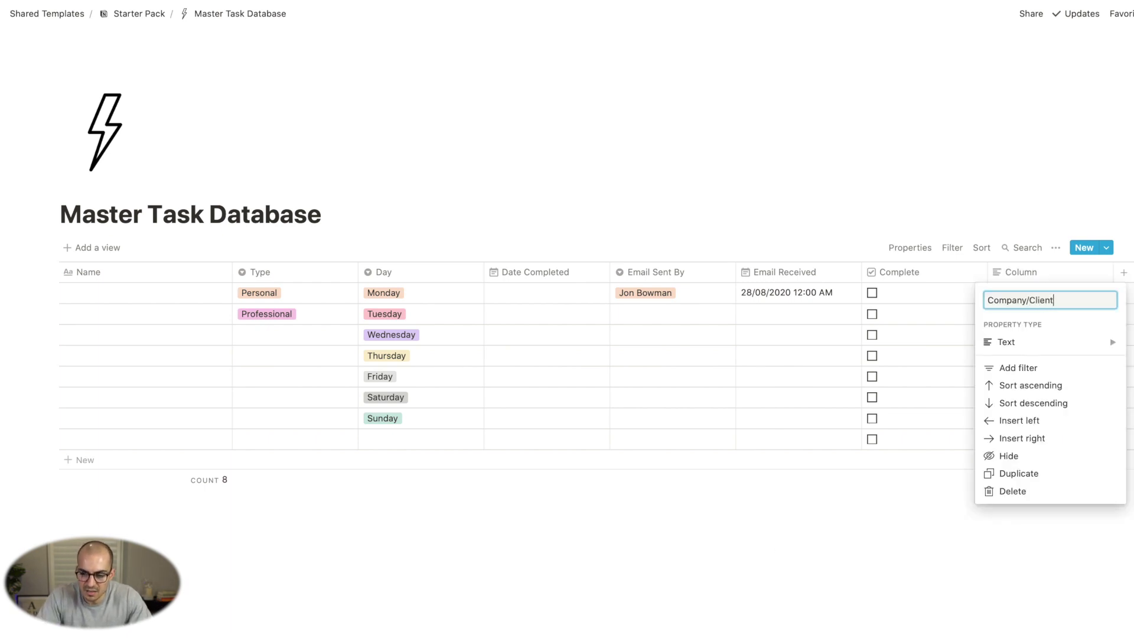
{"action": "mouse_move", "coordinate": [1041, 345]}
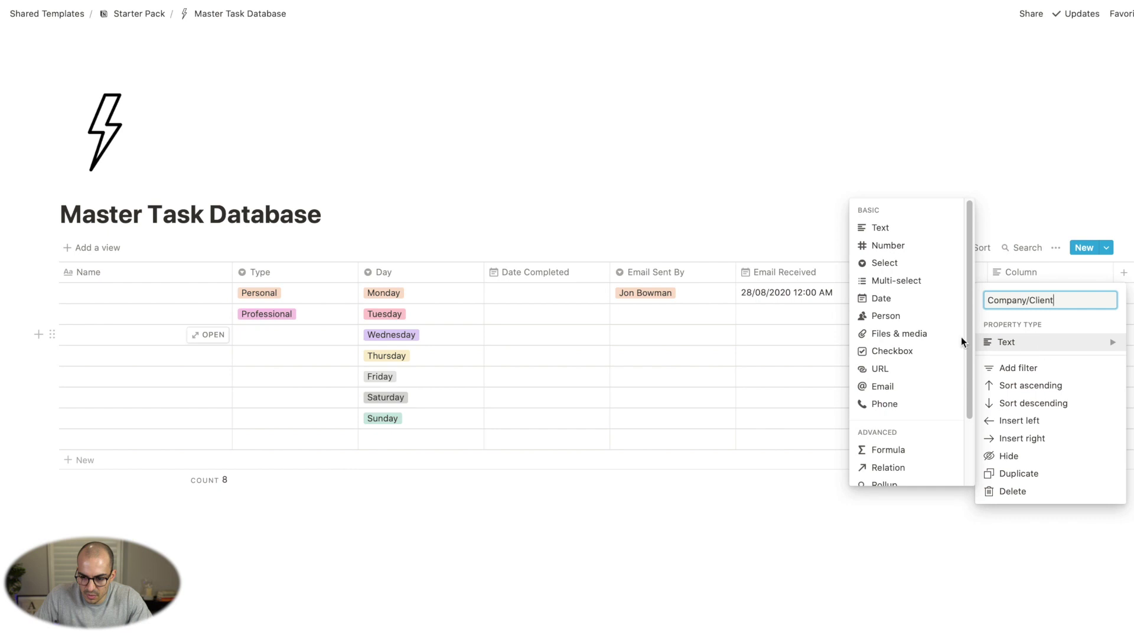
{"action": "left_click", "coordinate": [881, 266]}
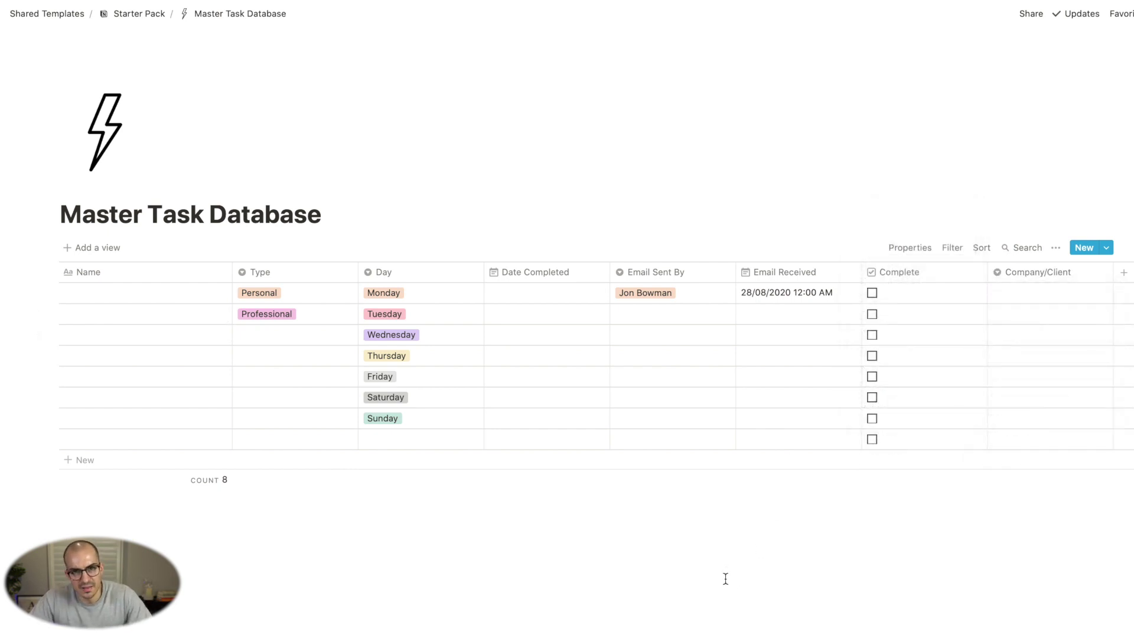
Create a new database page template named Task.
{"action": "left_click", "coordinate": [1055, 247]}
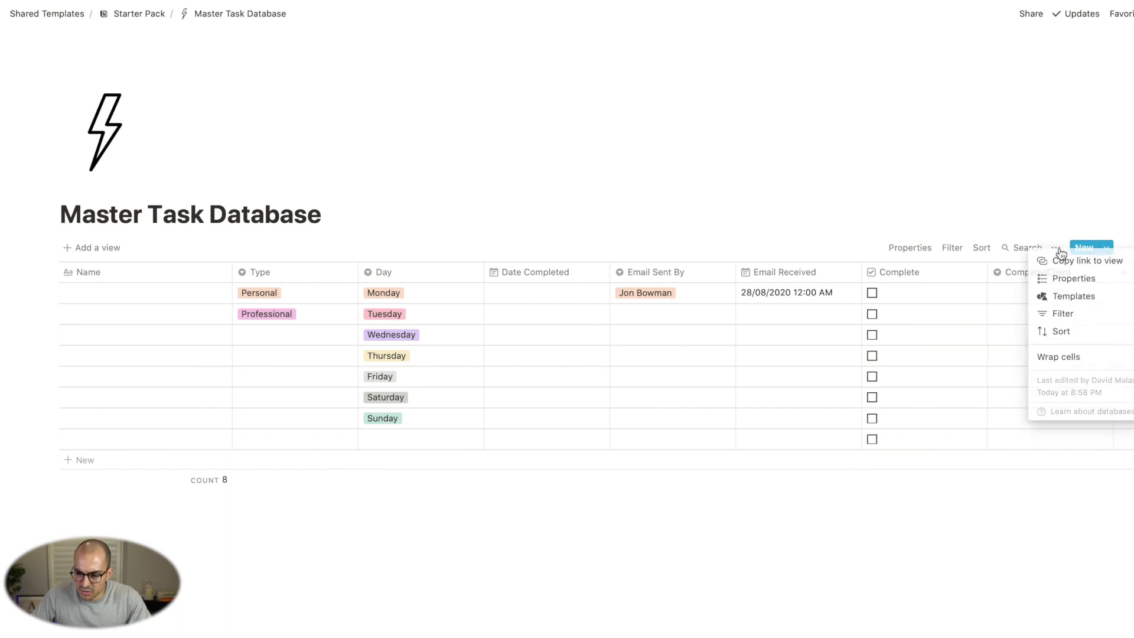
{"action": "left_click", "coordinate": [1059, 295]}
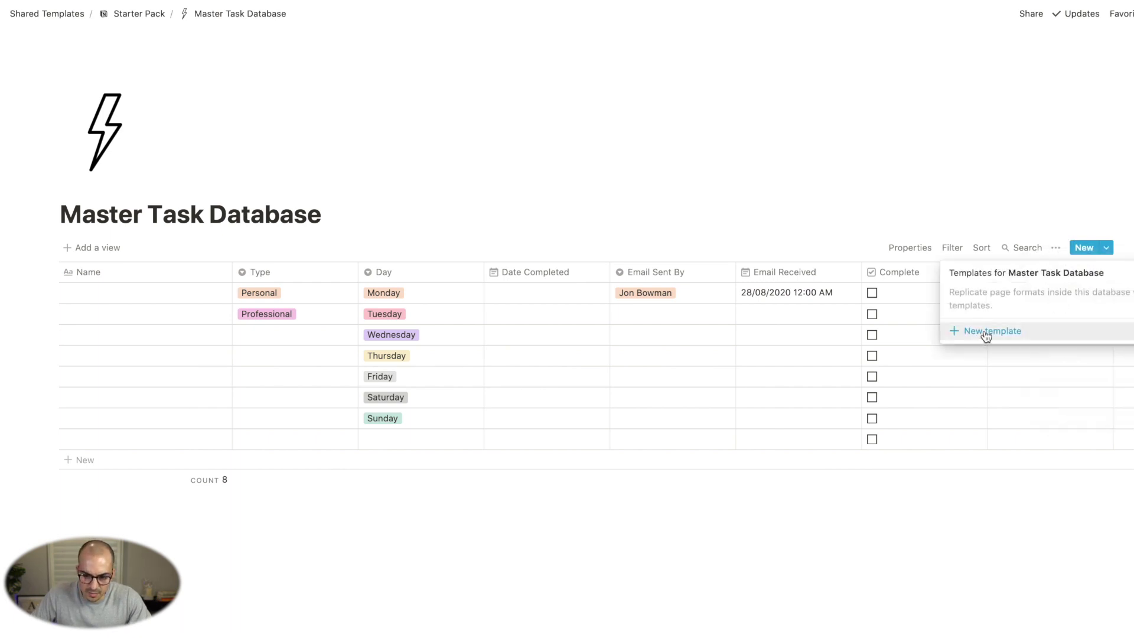
{"action": "left_click", "coordinate": [984, 336]}
{"action": "type", "text": "Task"}
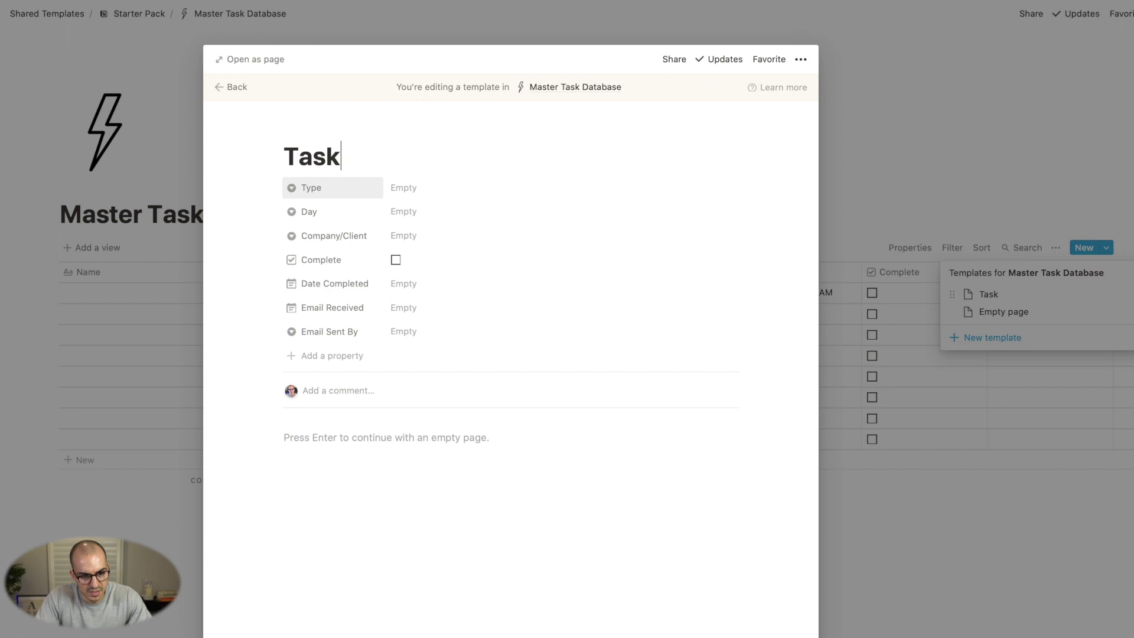
Give the template a Task Description heading with bullet and a Component Parts checklist heading.
{"action": "left_click", "coordinate": [356, 440]}
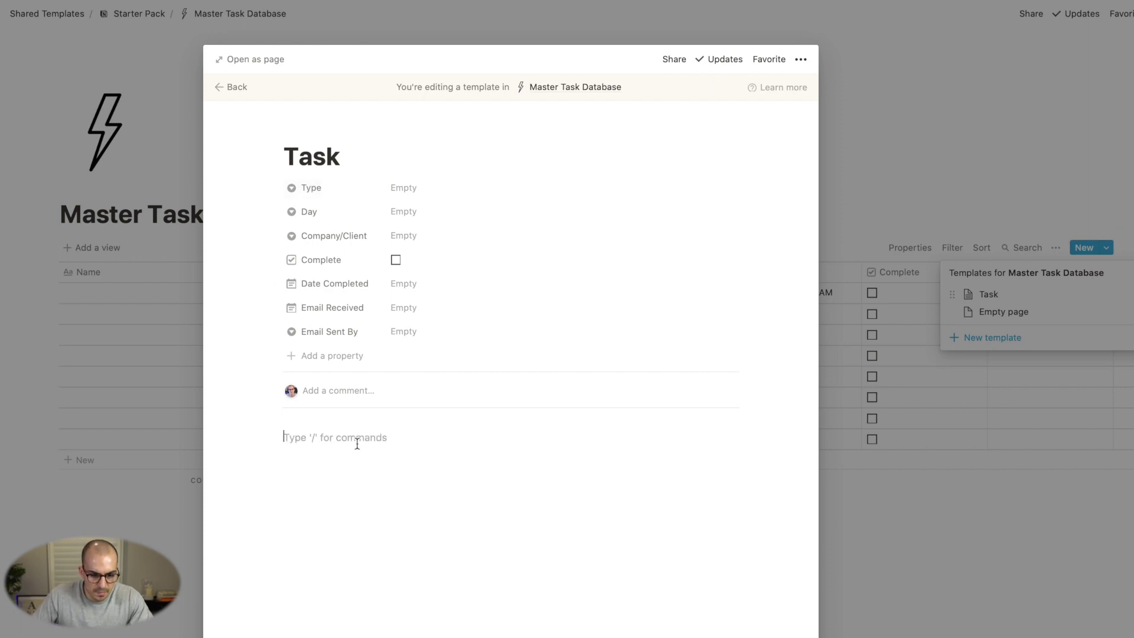
{"action": "type", "text": "/headin"}
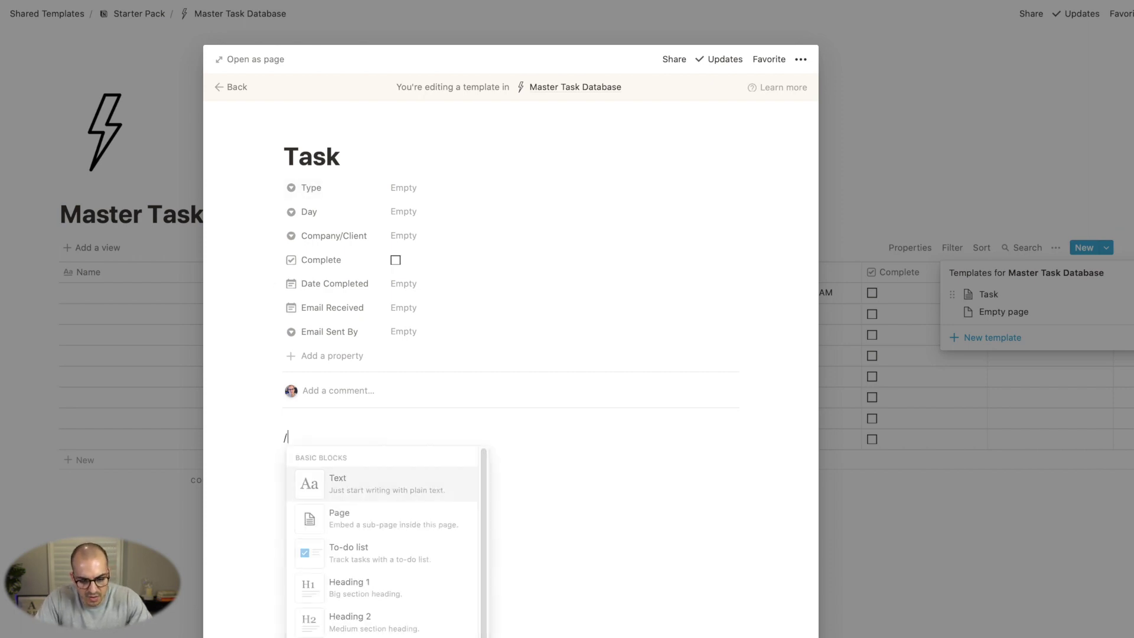
{"action": "key", "text": "Down"}
{"action": "key", "text": "Down"}
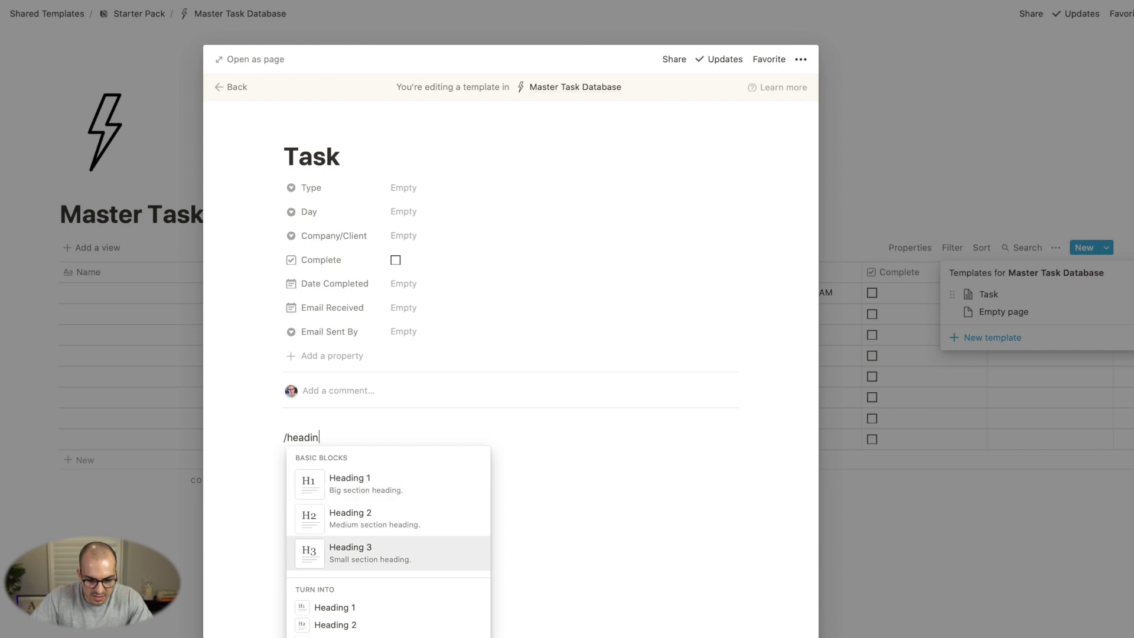
{"action": "key", "text": "Return"}
{"action": "type", "text": "Task Description"}
{"action": "key", "text": "Return"}
{"action": "type", "text": "-"}
{"action": "key", "text": "Return"}
{"action": "type", "text": "### Component Parts"}
{"action": "key", "text": "Return"}
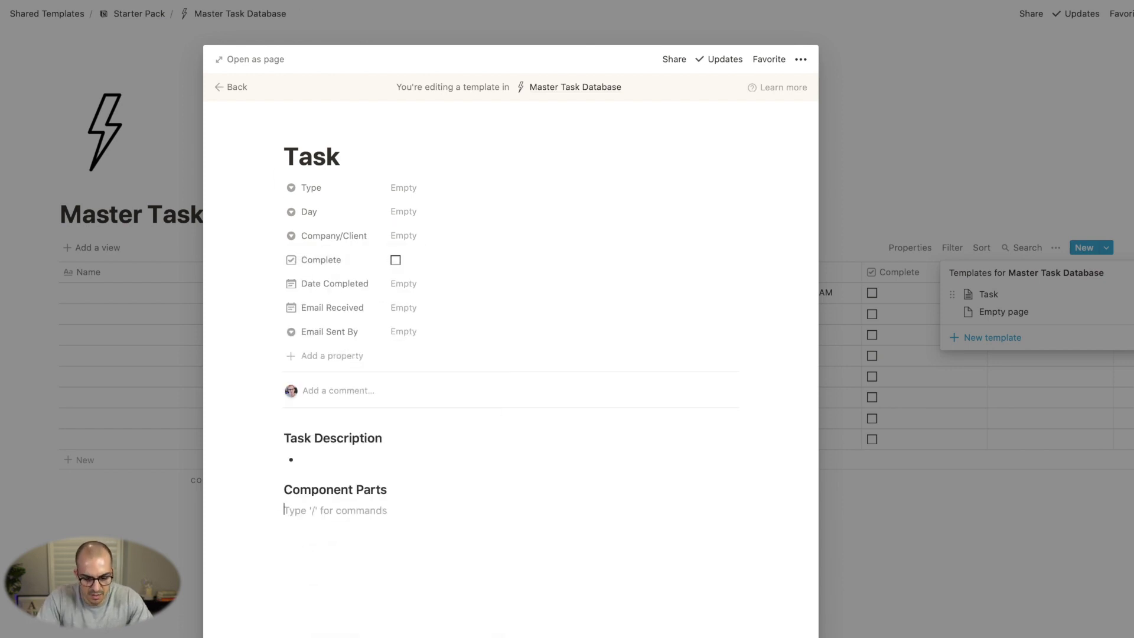
{"action": "type", "text": "[]"}
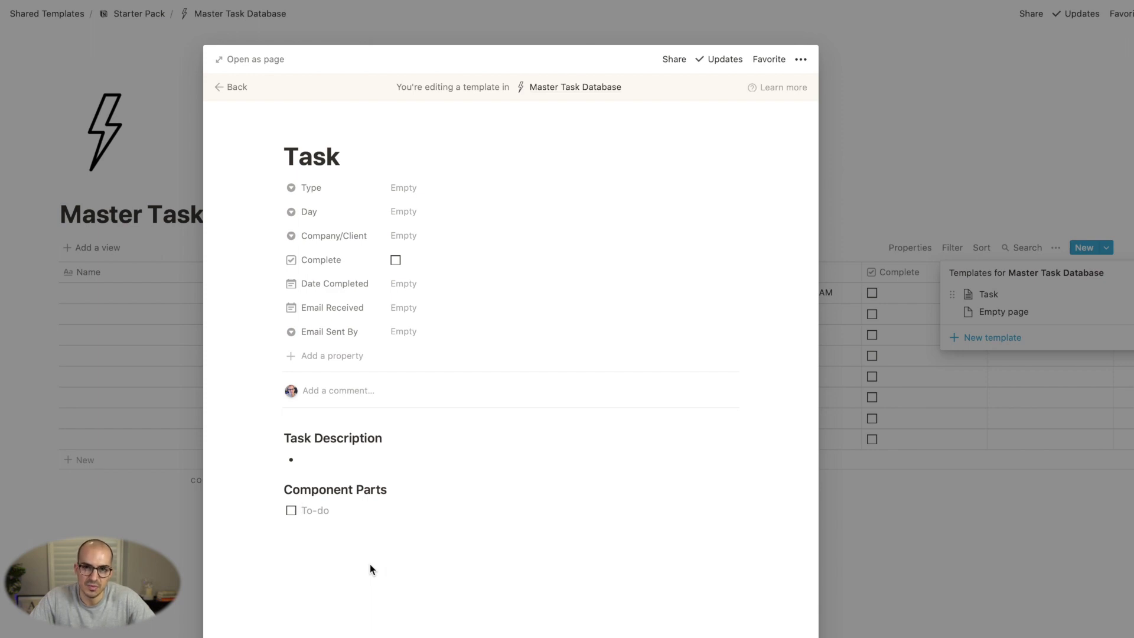
{"action": "key", "text": "Escape"}
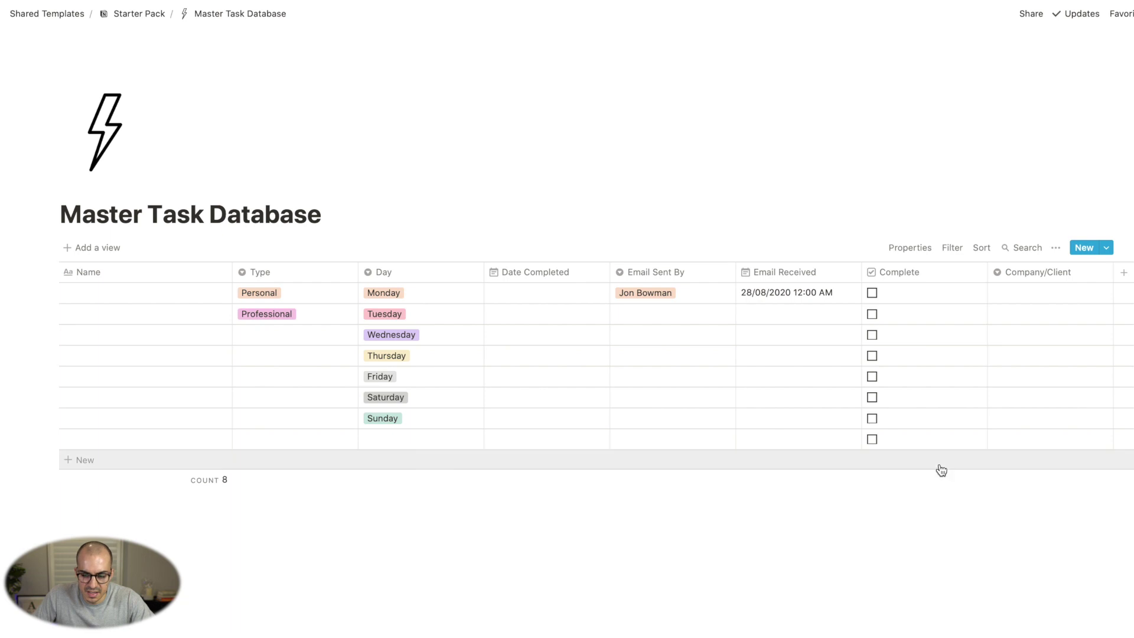
Add a Project relation column linked to the Projects database, placed after Date Completed.
{"action": "mouse_move", "coordinate": [917, 485]}
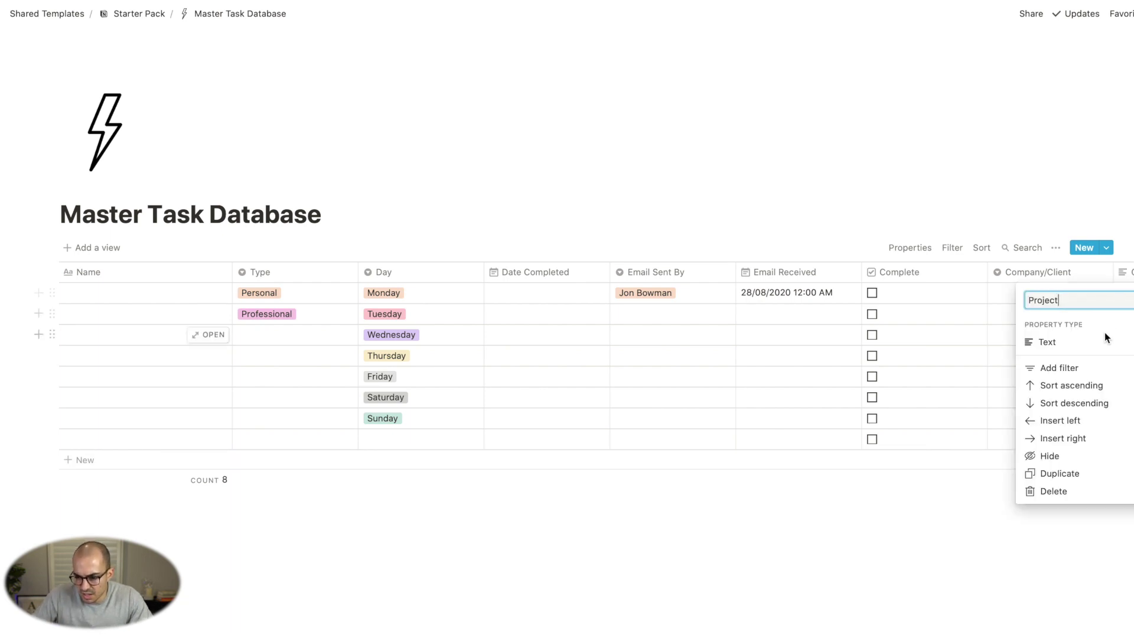
{"action": "left_click", "coordinate": [1098, 341]}
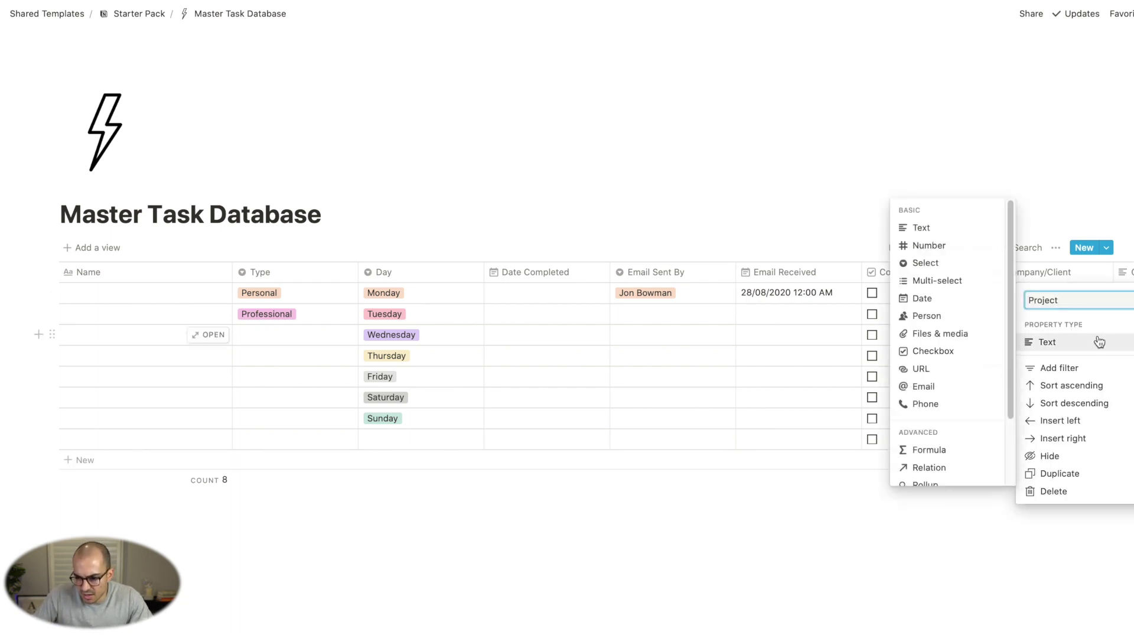
{"action": "left_click", "coordinate": [932, 468]}
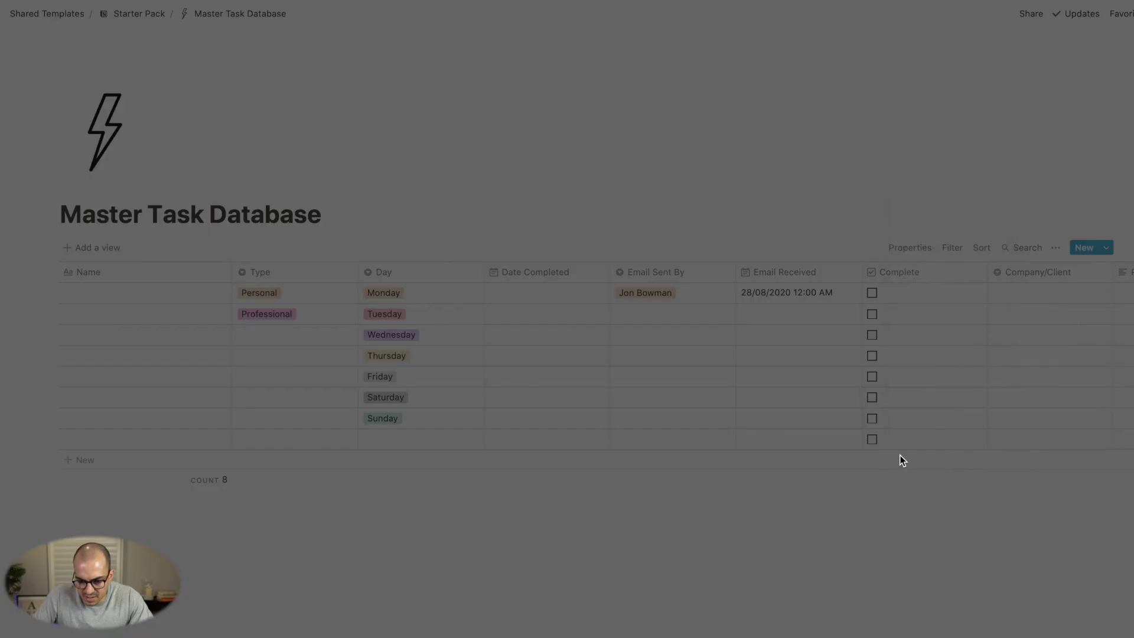
{"action": "left_click", "coordinate": [525, 385]}
{"action": "type", "text": "Project"}
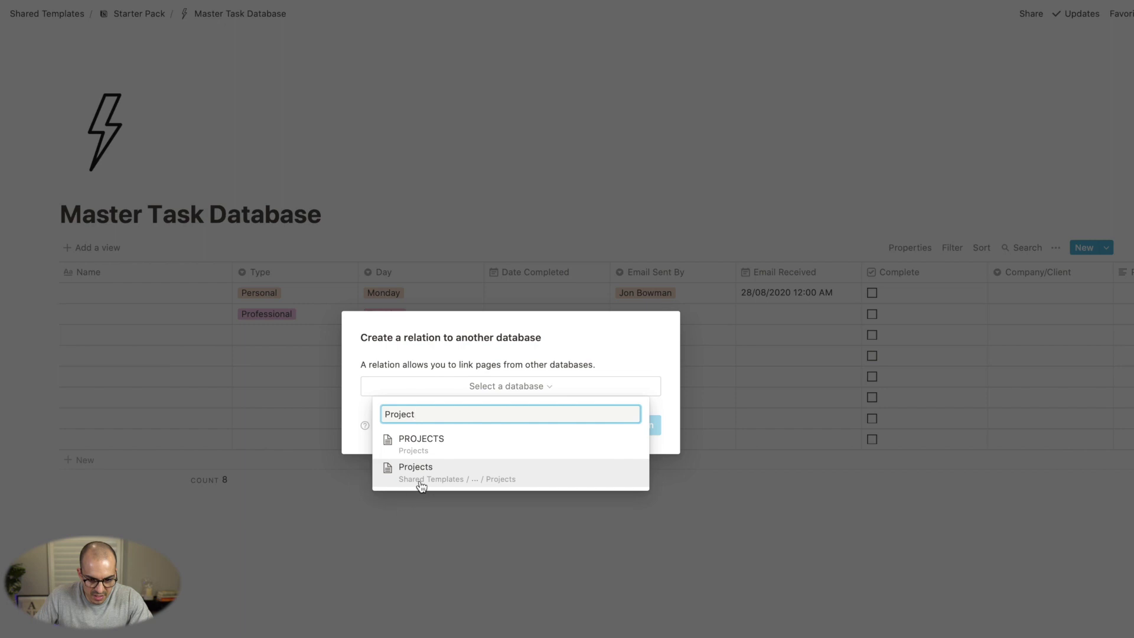
{"action": "left_click", "coordinate": [420, 480]}
{"action": "left_click", "coordinate": [608, 433]}
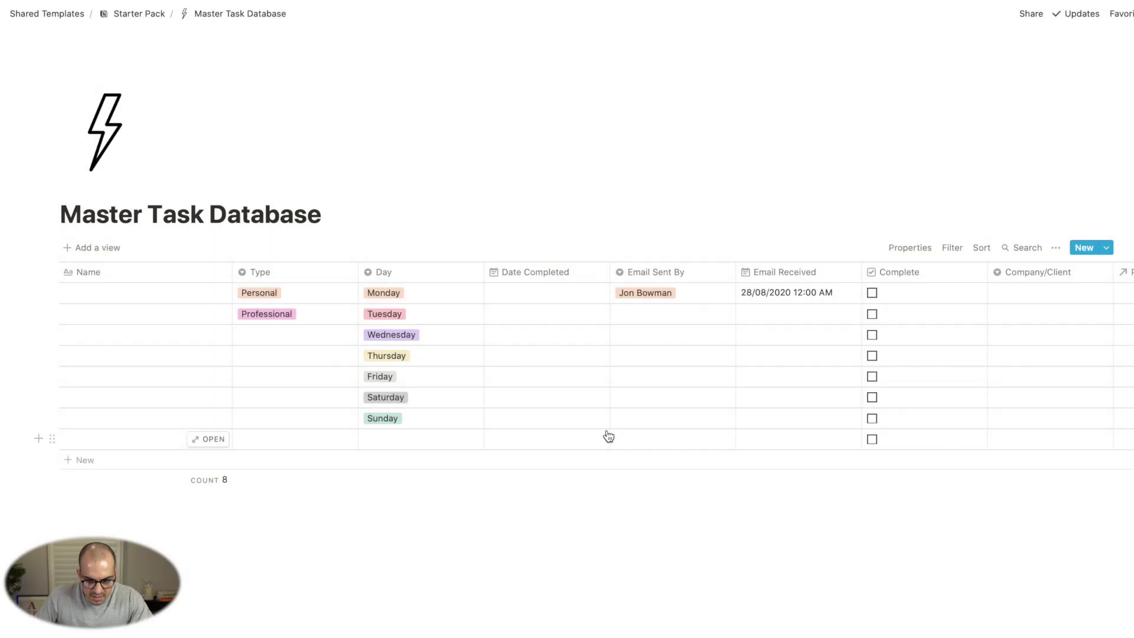
{"action": "left_click_drag", "start_coordinate": [1125, 272], "coordinate": [628, 286]}
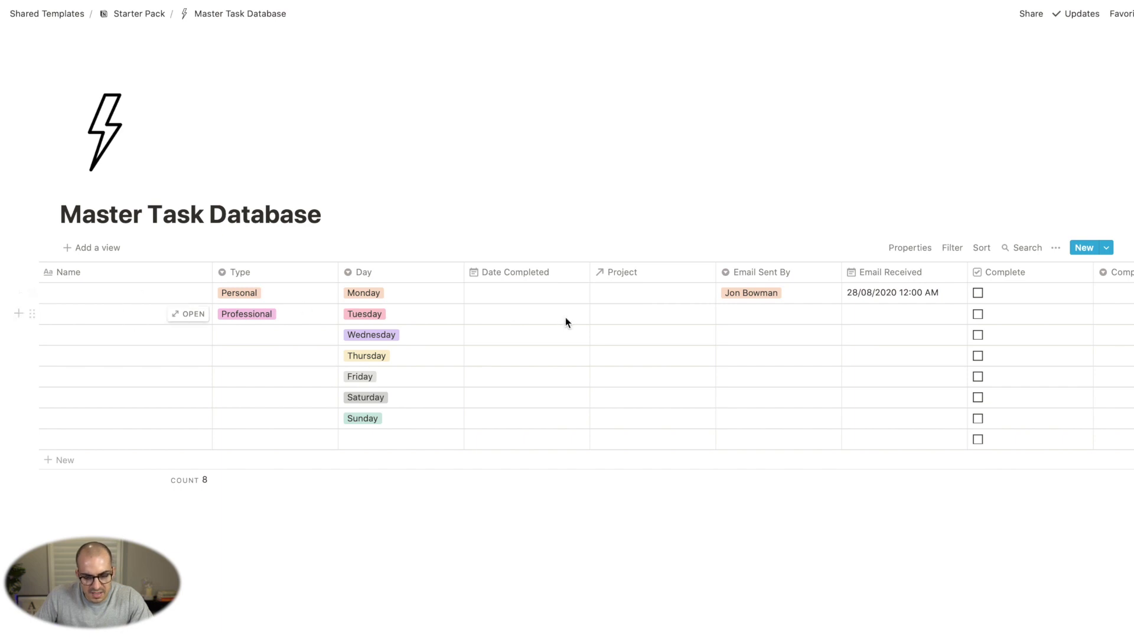
Link the first task to the Upstairs Bathroom Renovation project and open it as a page.
{"action": "left_click", "coordinate": [617, 295]}
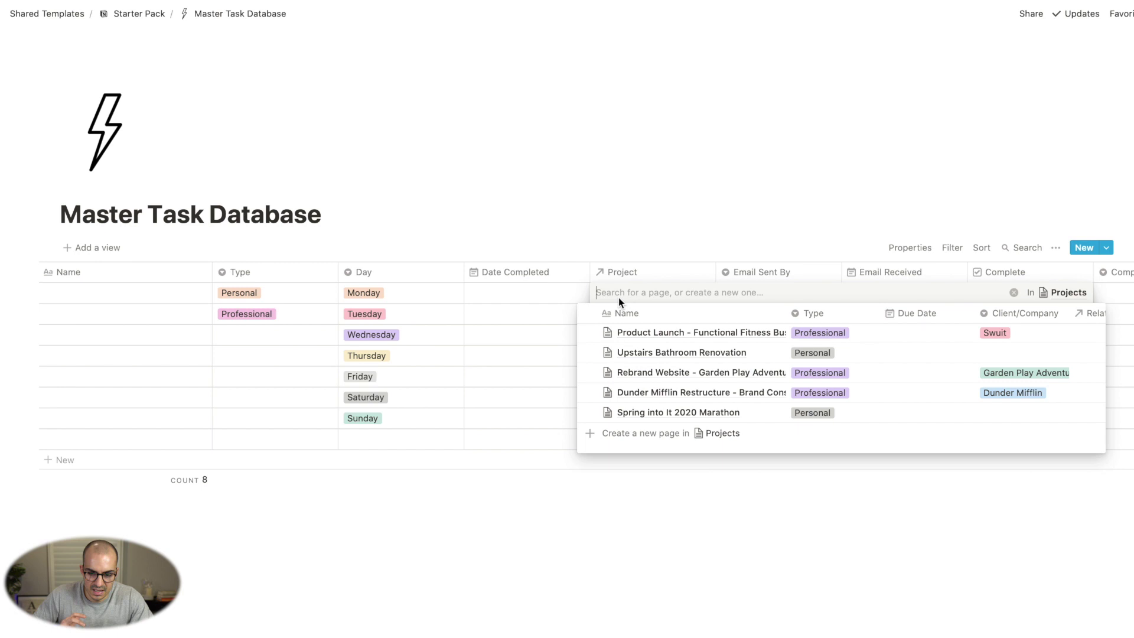
{"action": "left_click", "coordinate": [644, 354]}
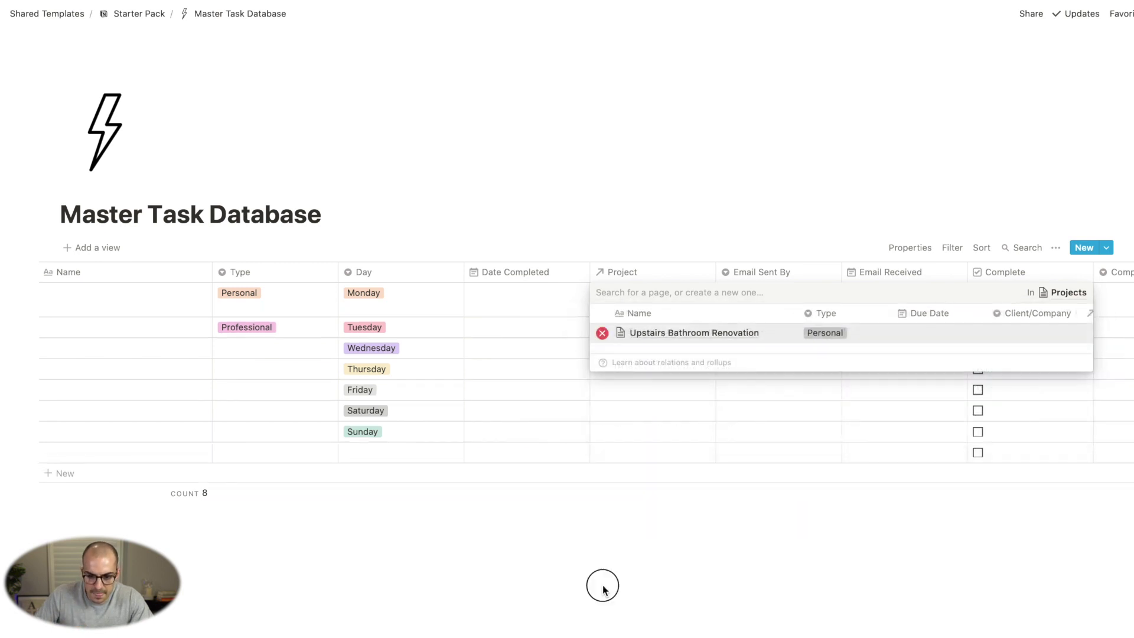
{"action": "left_click", "coordinate": [825, 575]}
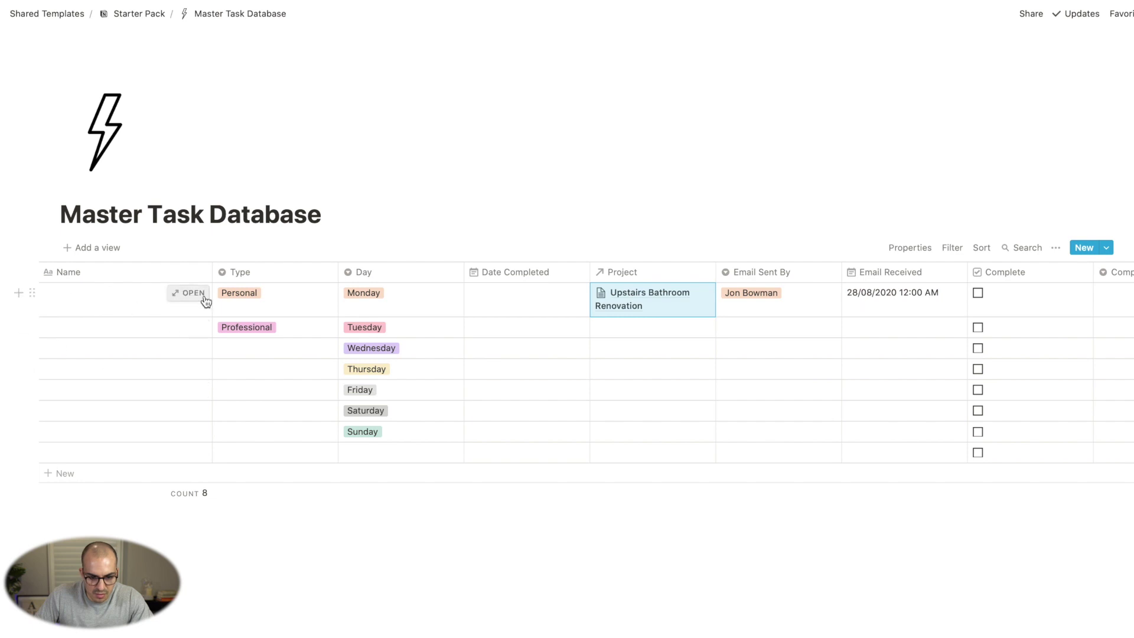
{"action": "left_click", "coordinate": [199, 293]}
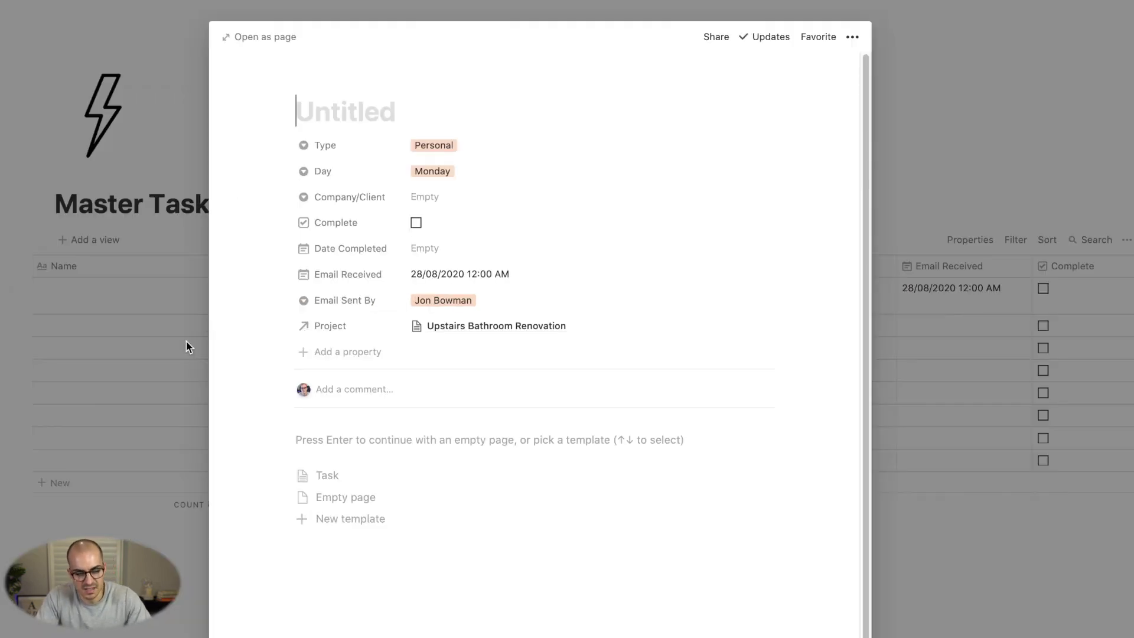
Title the first task 'Buy Tiles', apply the Task template, and set its Day to Saturday.
{"action": "type", "text": "Buy Tiles"}
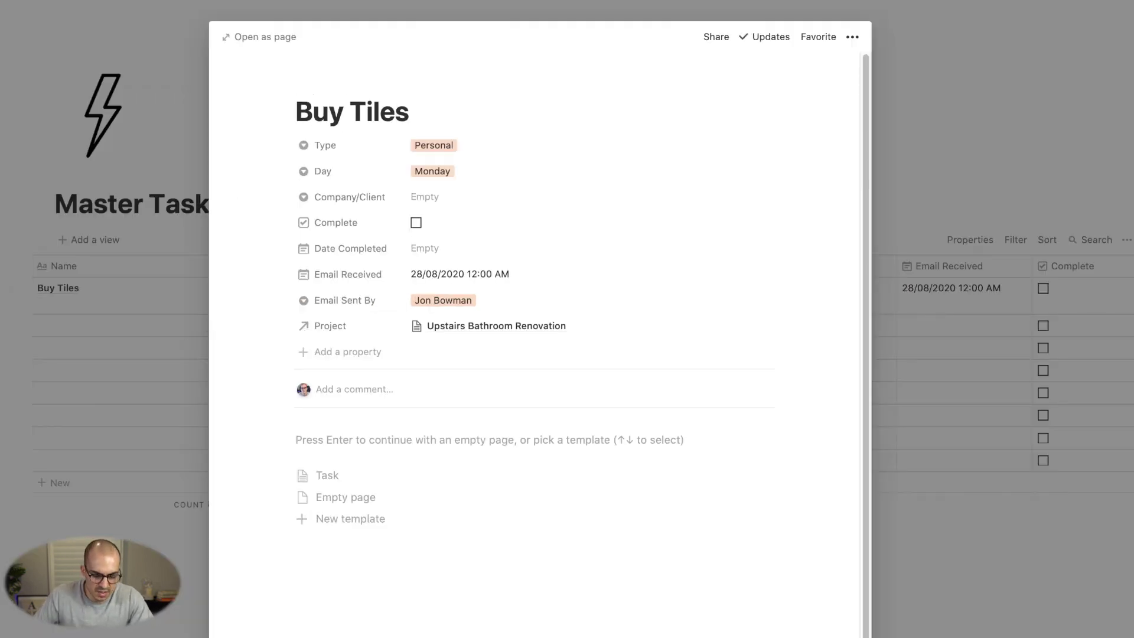
{"action": "left_click", "coordinate": [330, 479]}
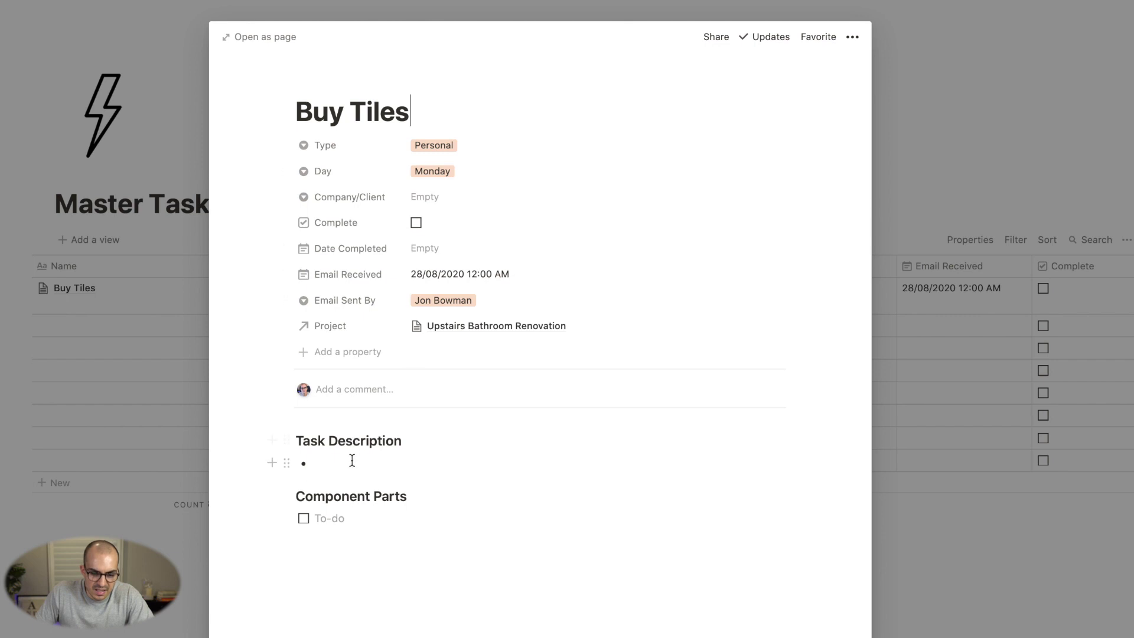
{"action": "left_click", "coordinate": [471, 170]}
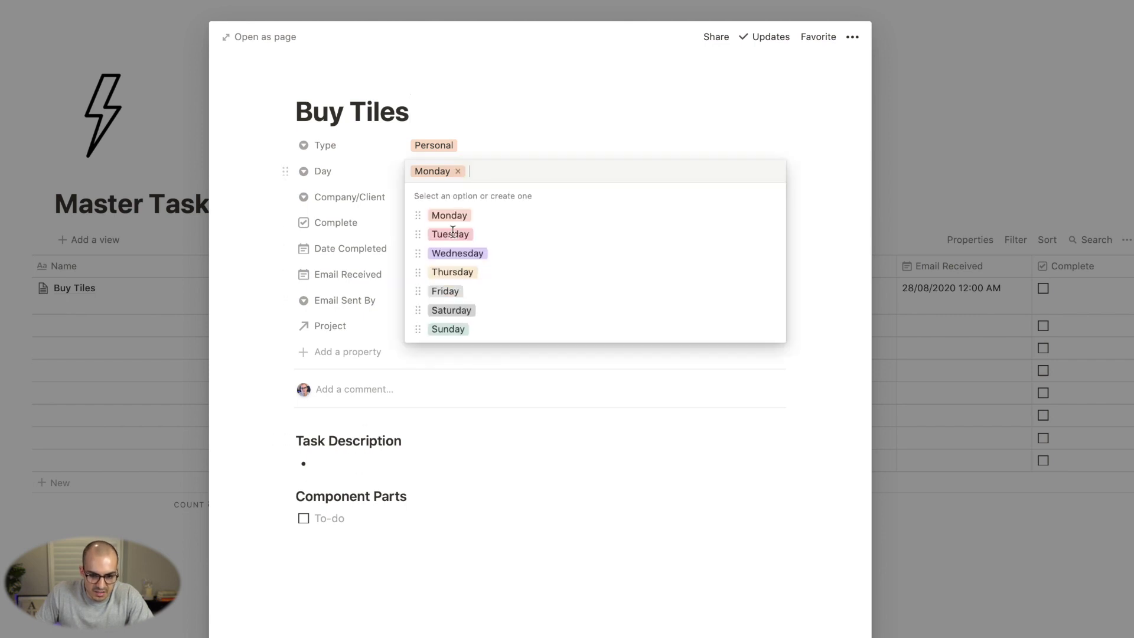
{"action": "left_click", "coordinate": [451, 311]}
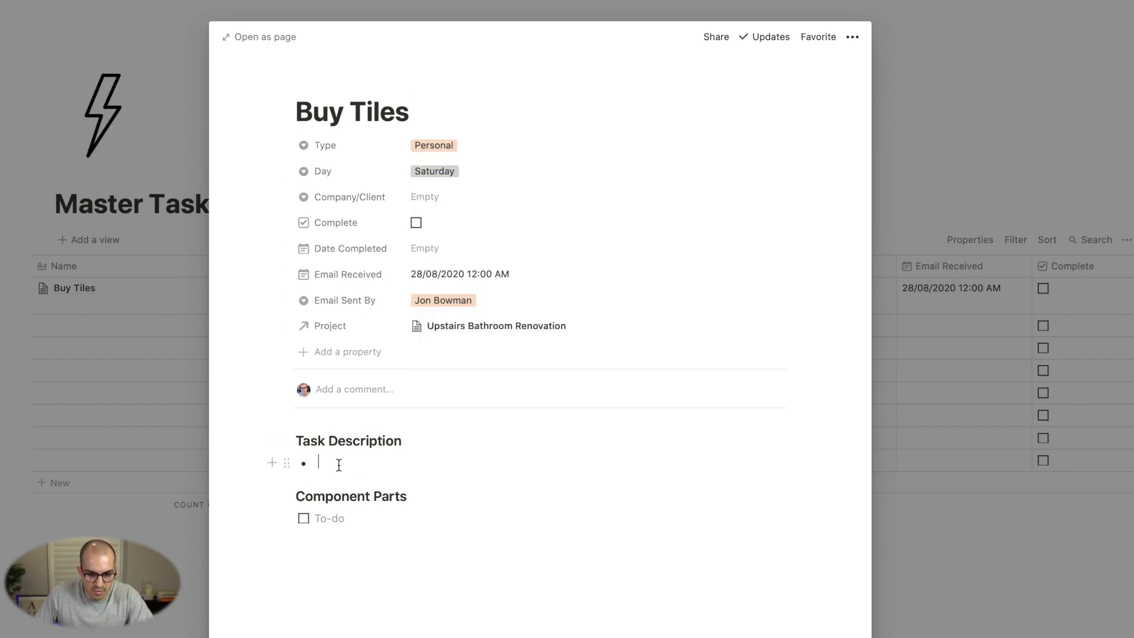
Write the Buy Tiles description and to-do steps such as 'Realise they are wrong' and 'Go back to store', then close it.
{"action": "type", "text": "Buy tiles that your wife asked to buy"}
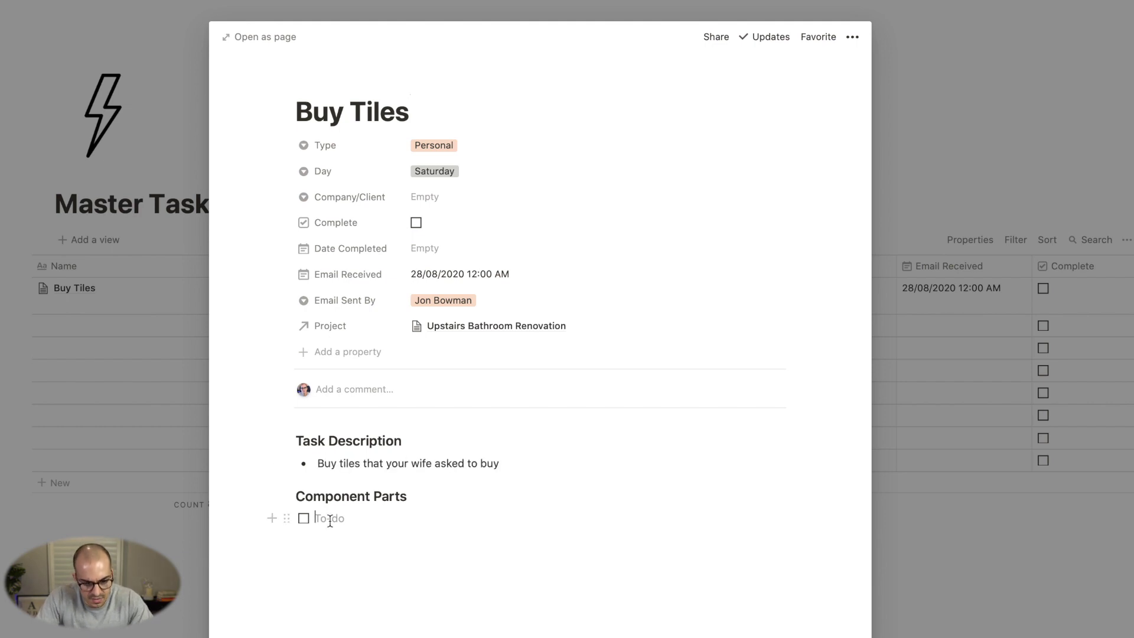
{"action": "left_click", "coordinate": [330, 518]}
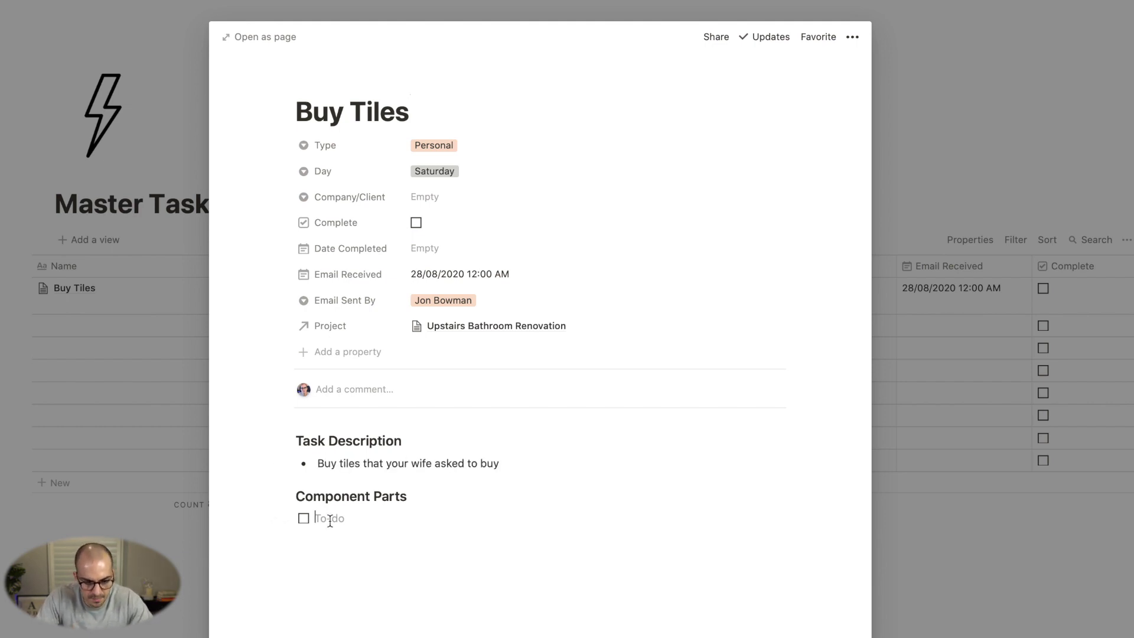
{"action": "type", "text": "Try to remember the tiles your wife asked you to buy Go through messages look through emails Look in her purse Panic Go to hardware store Buy tiles"}
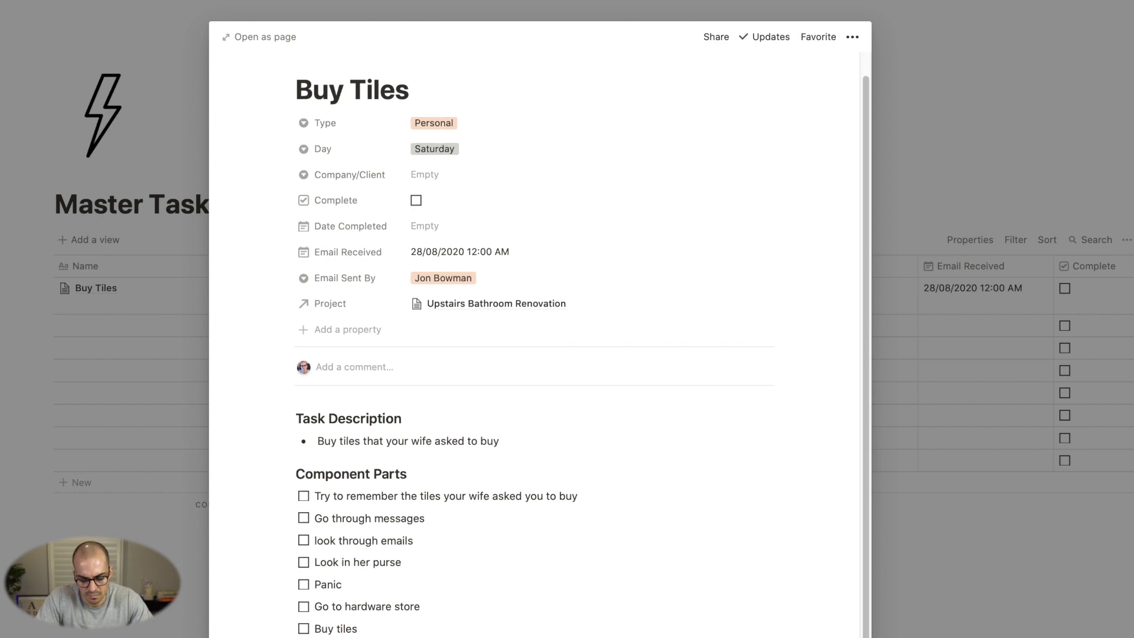
{"action": "key", "text": "Return"}
{"action": "type", "text": "Realise they are wrong"}
{"action": "key", "text": "Return"}
{"action": "type", "text": "Go back to store"}
{"action": "scroll", "coordinate": [396, 623], "scroll_direction": "up", "scroll_amount": 2}
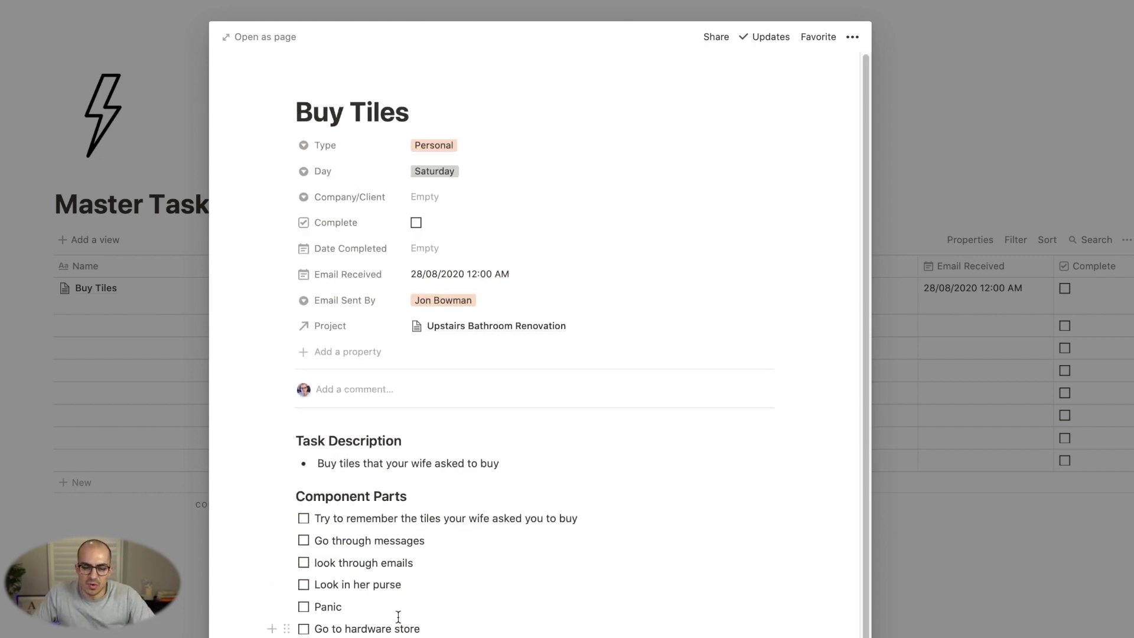
{"action": "scroll", "coordinate": [533, 461], "scroll_direction": "down", "scroll_amount": 2}
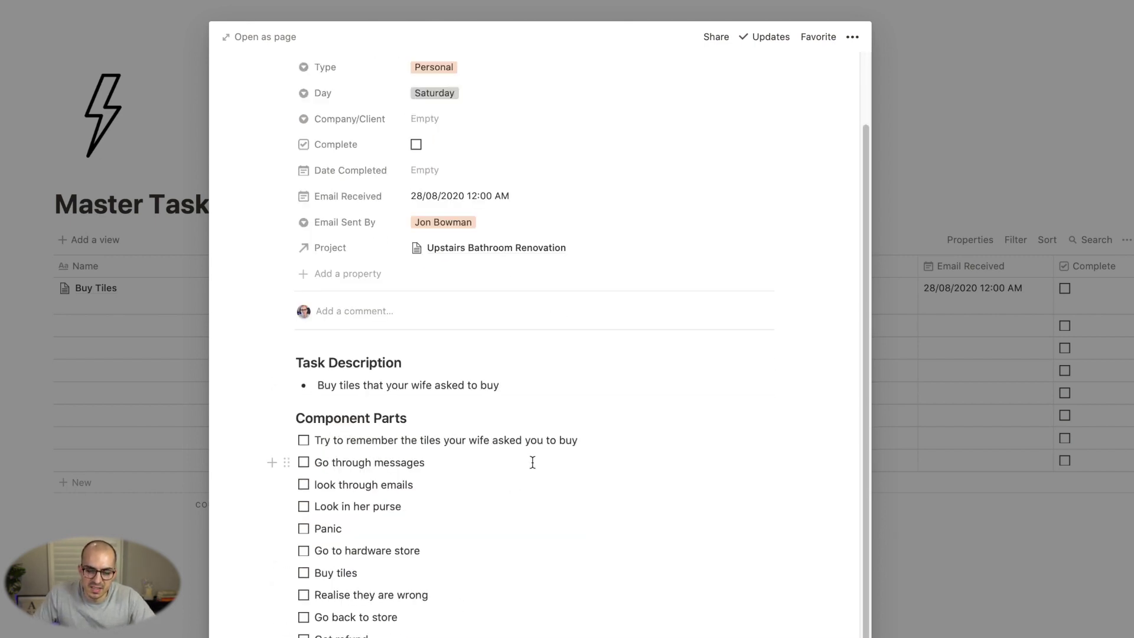
{"action": "scroll", "coordinate": [533, 462], "scroll_direction": "up", "scroll_amount": 2}
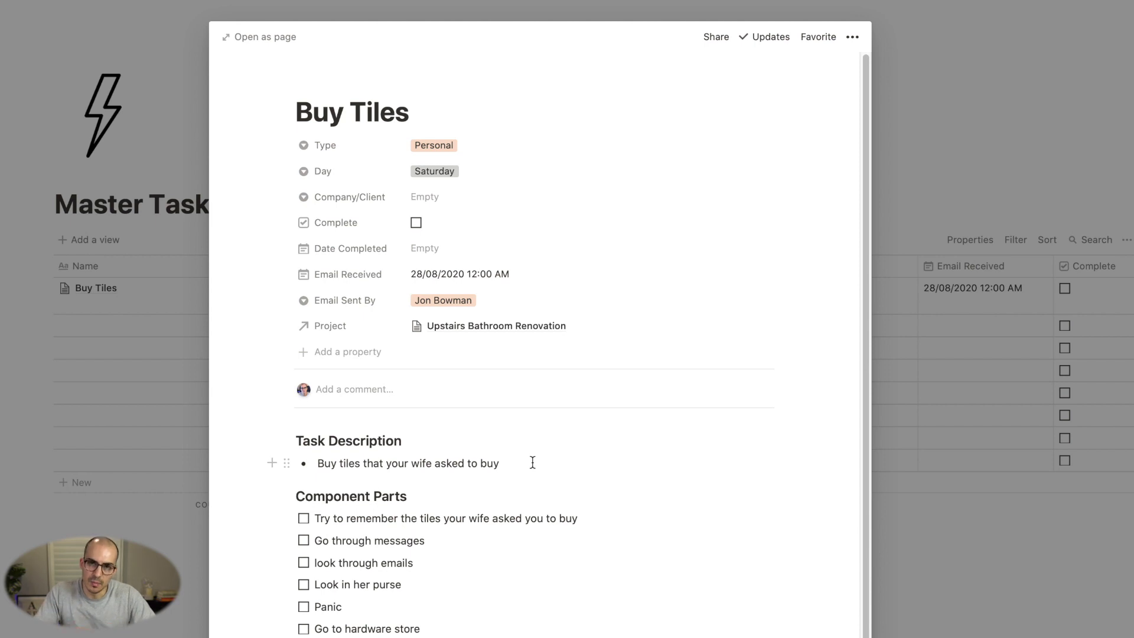
{"action": "key", "text": "Escape"}
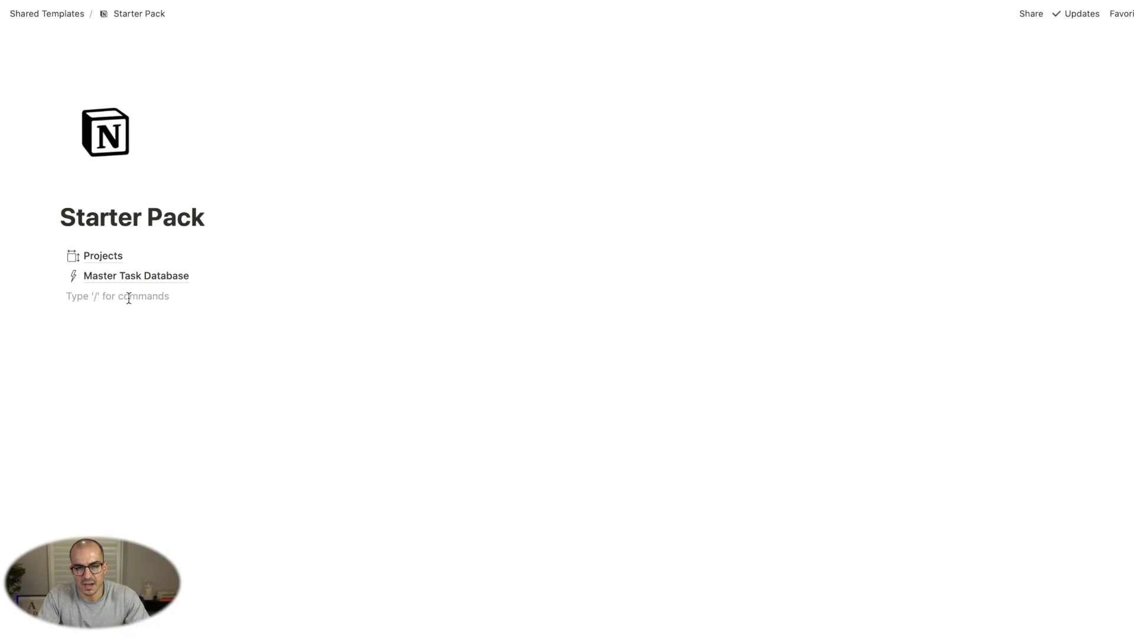
Create a full-page table named 'Weekly Agenda' with a calendar image as its icon.
{"action": "type", "text": "/page"}
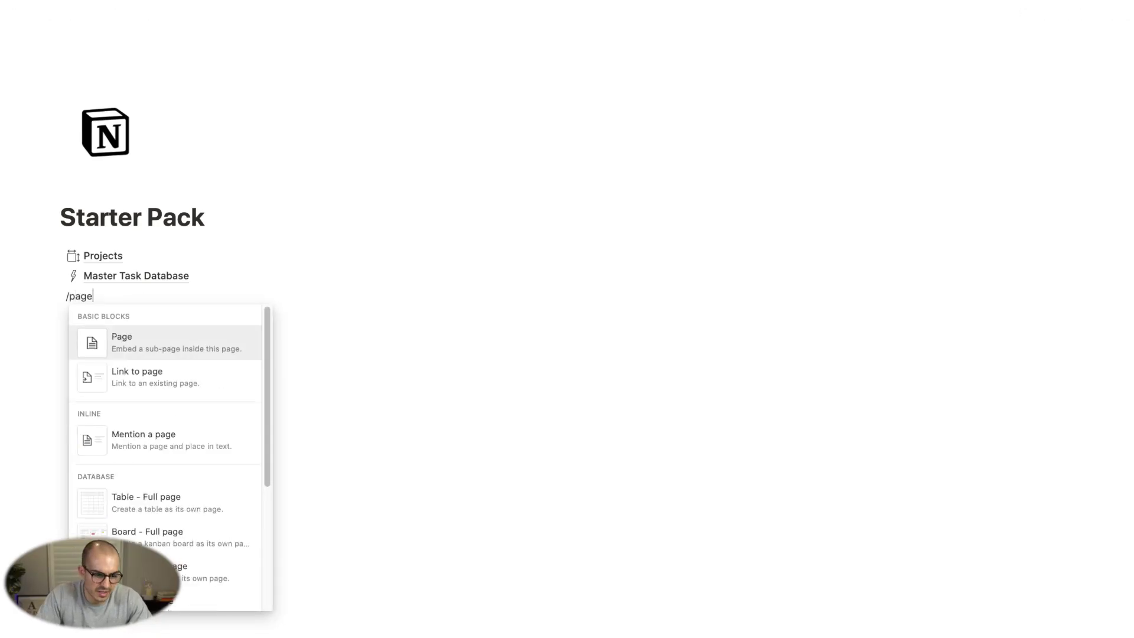
{"action": "left_click", "coordinate": [172, 501]}
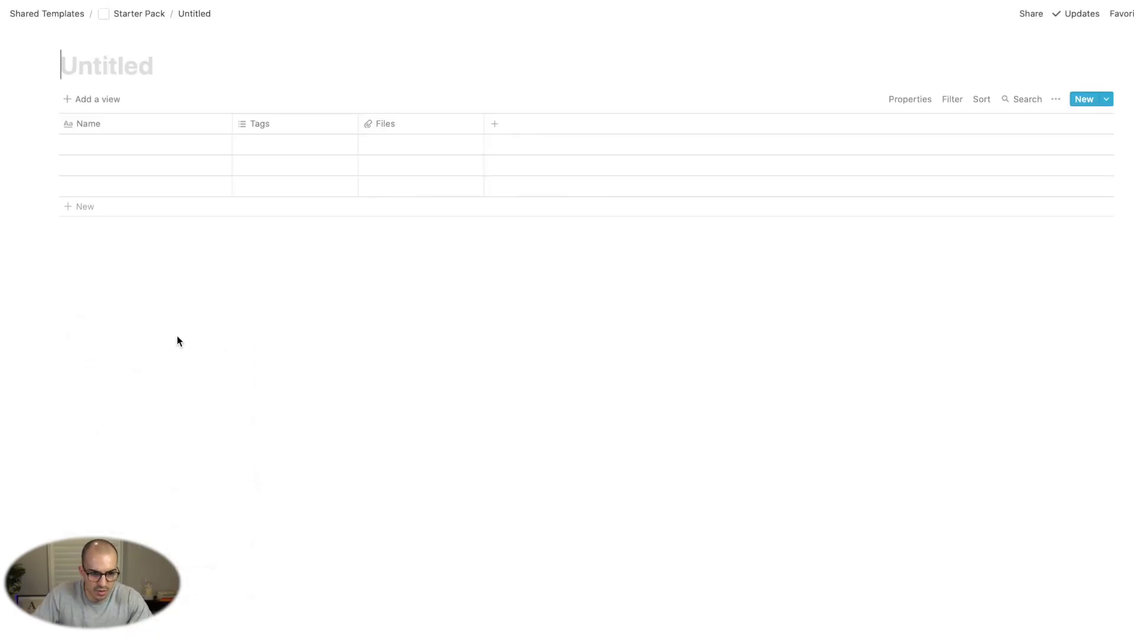
{"action": "type", "text": "Weekly Agenda"}
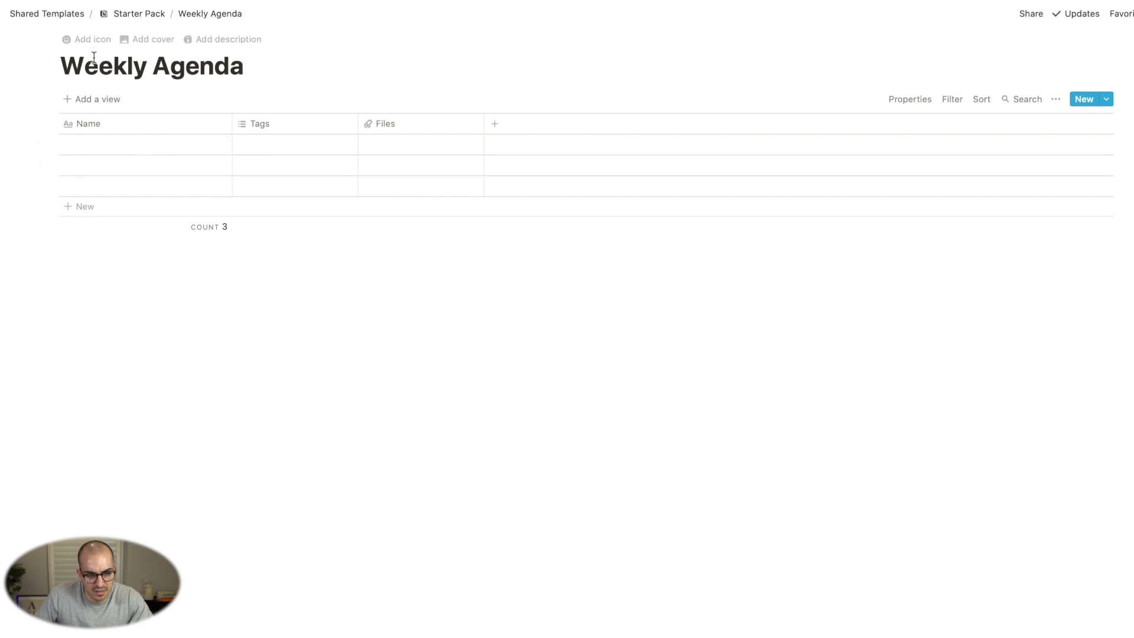
{"action": "left_click", "coordinate": [87, 49]}
{"action": "left_click", "coordinate": [84, 115]}
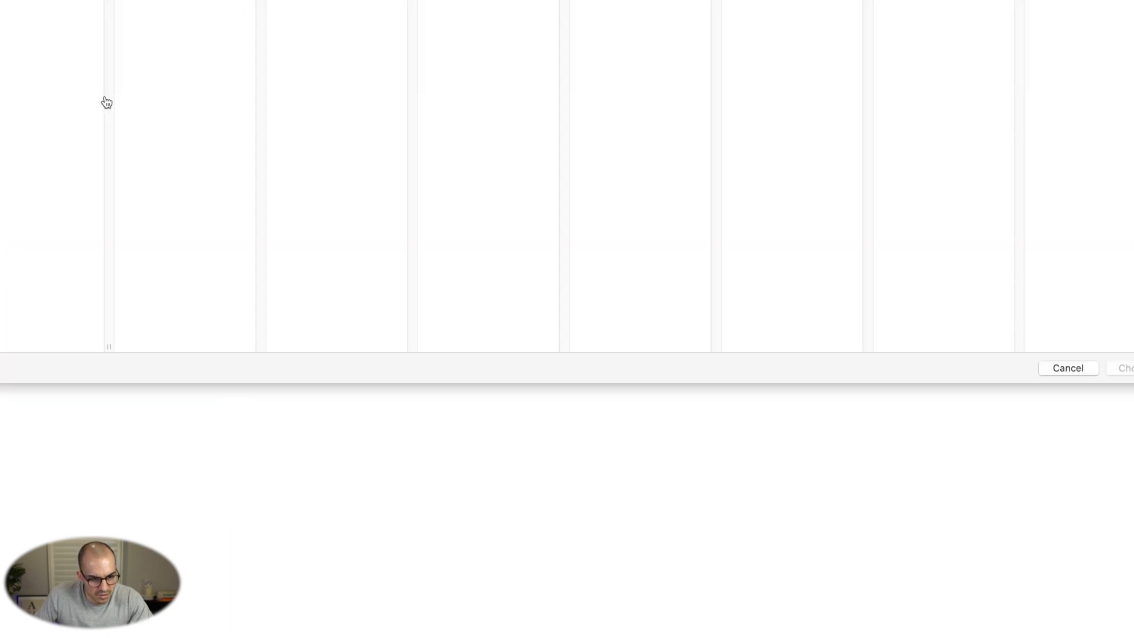
{"action": "left_click", "coordinate": [111, 254]}
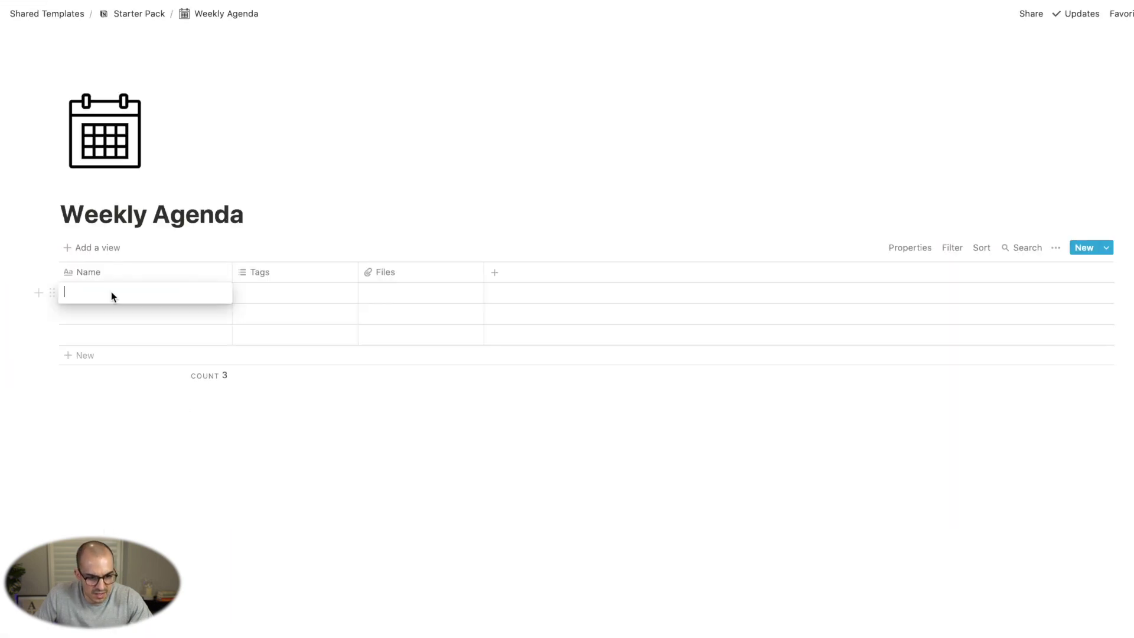
Rename the Tags column to 'Date' and make it a Date property.
{"action": "key", "text": "Escape"}
{"action": "left_click", "coordinate": [252, 273]}
{"action": "type", "text": "Date"}
{"action": "left_click", "coordinate": [236, 341]}
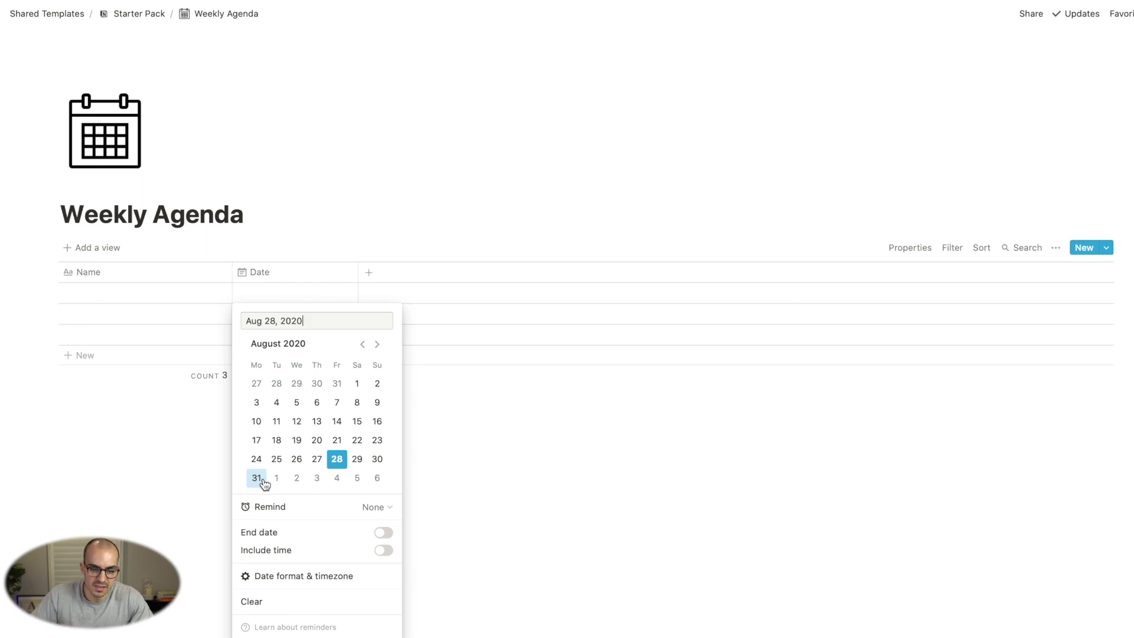
Give row 1 the date range Aug 31 → Sep 6, 2020 and the name '31 Aug - 6 Sep 2020'.
{"action": "left_click", "coordinate": [258, 479]}
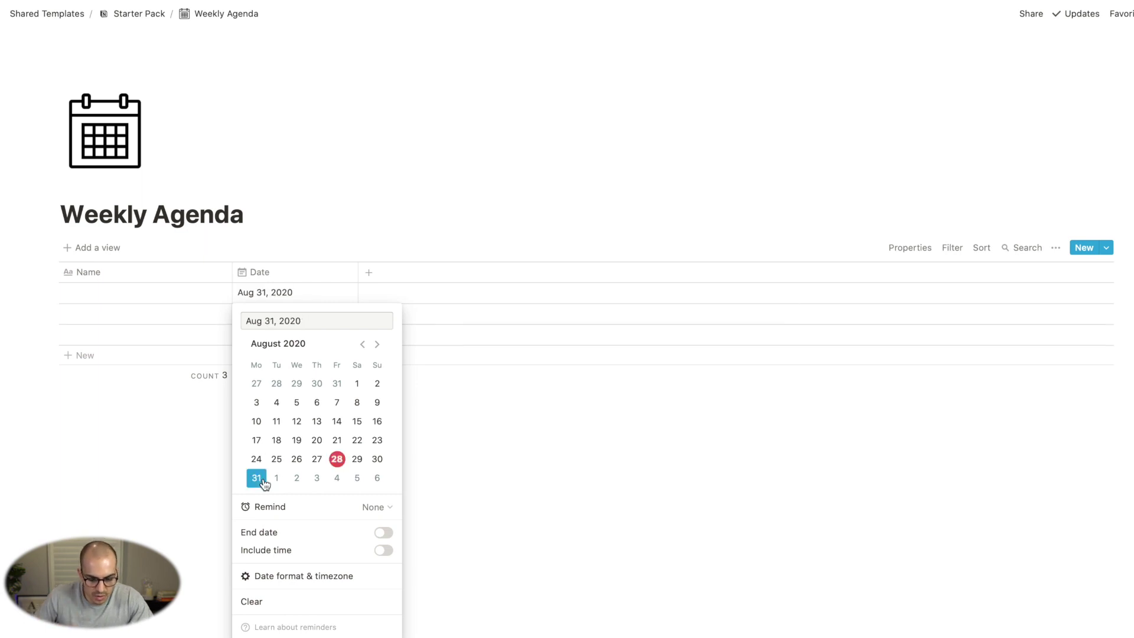
{"action": "left_click", "coordinate": [383, 533]}
{"action": "left_click", "coordinate": [378, 479]}
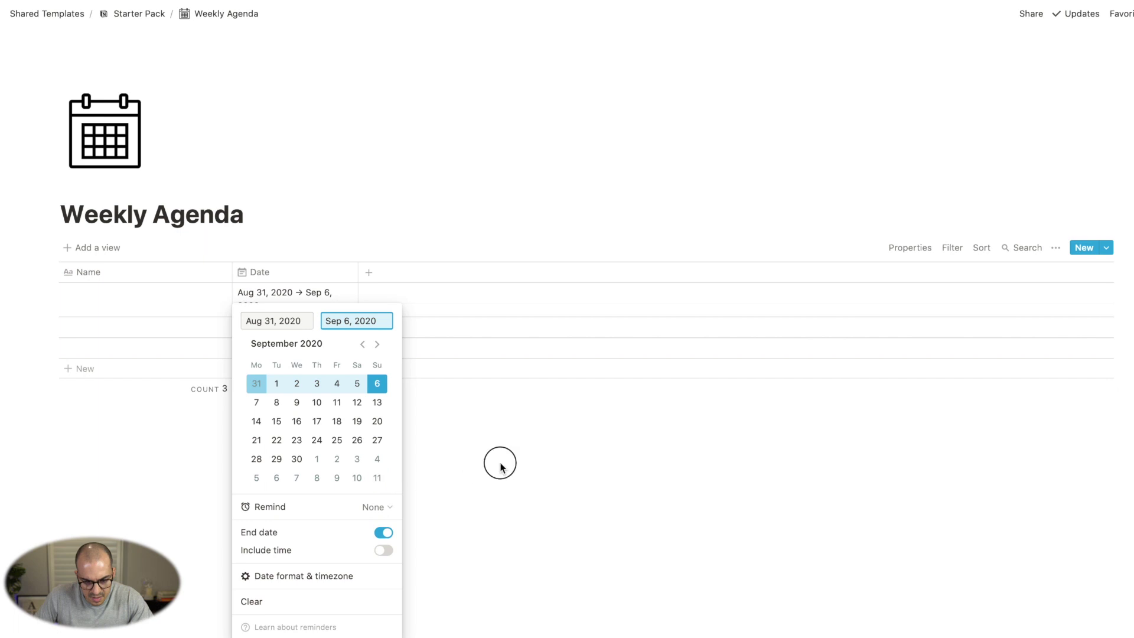
{"action": "key", "text": "Escape"}
{"action": "left_click", "coordinate": [144, 306]}
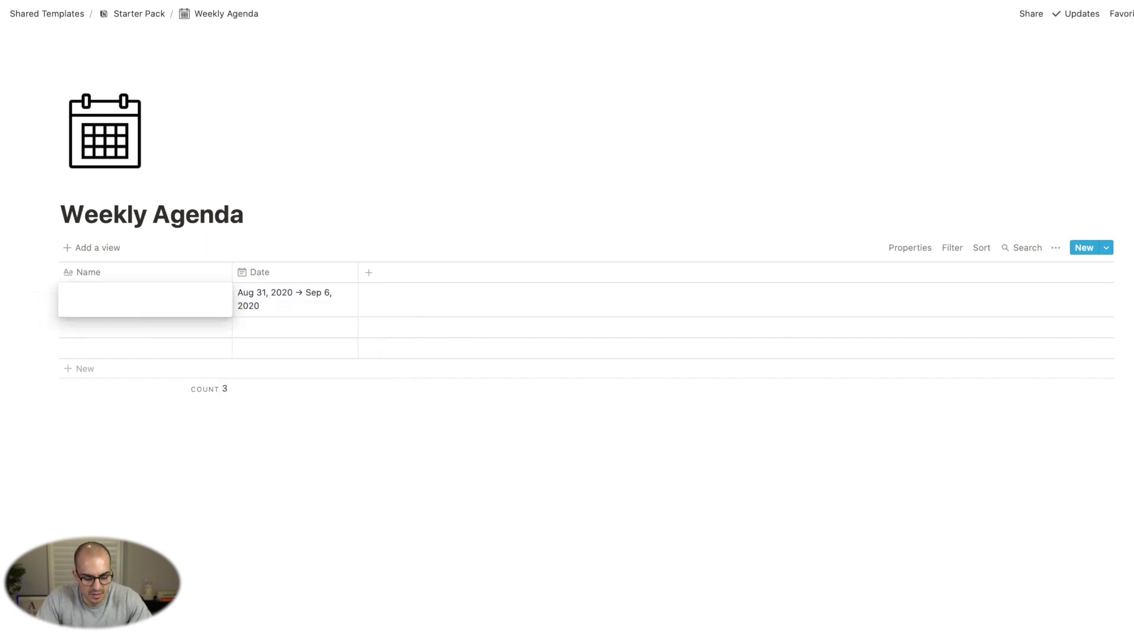
{"action": "type", "text": "31 Aug - 6 Sep 2020"}
{"action": "left_click", "coordinate": [299, 289]}
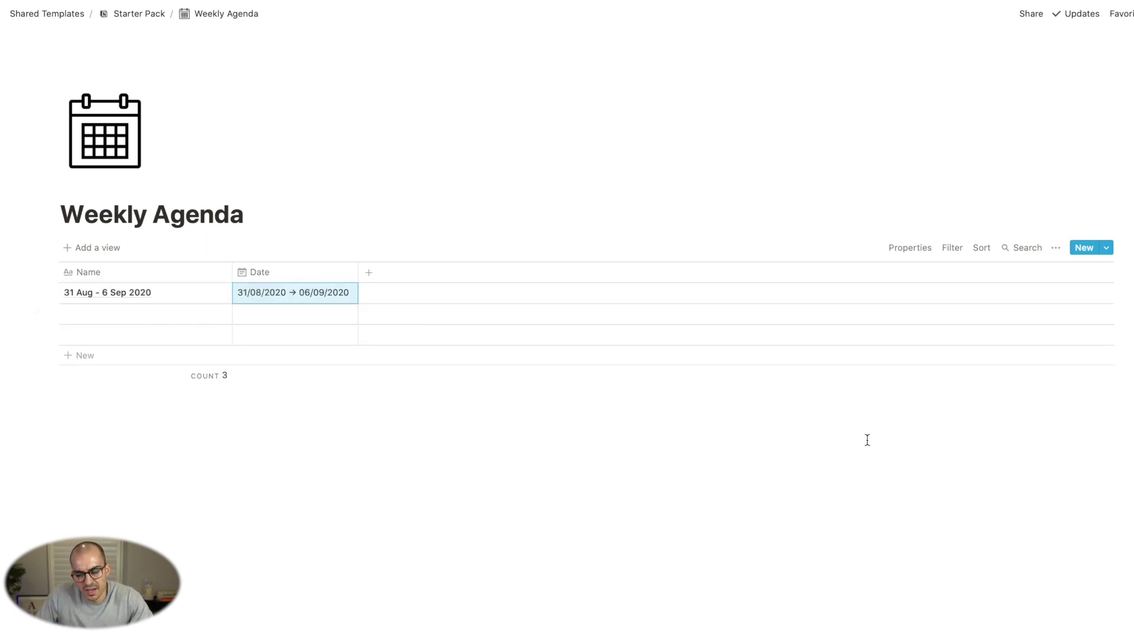
Create a new Weekly Agenda page template and make it a full-width page.
{"action": "left_click", "coordinate": [1056, 249]}
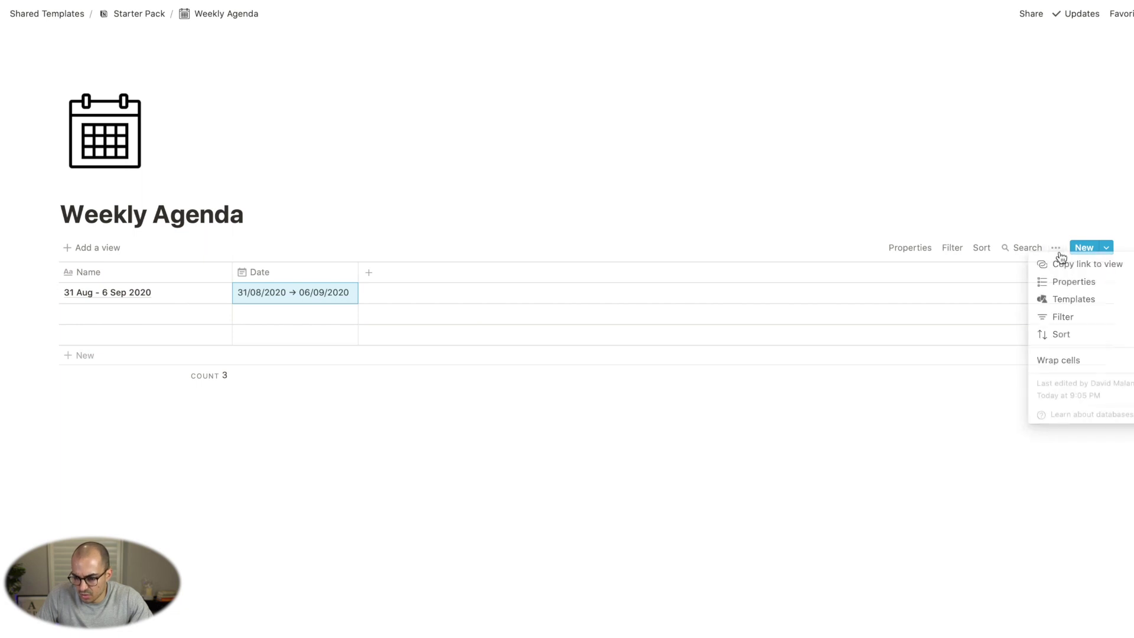
{"action": "left_click", "coordinate": [1072, 300]}
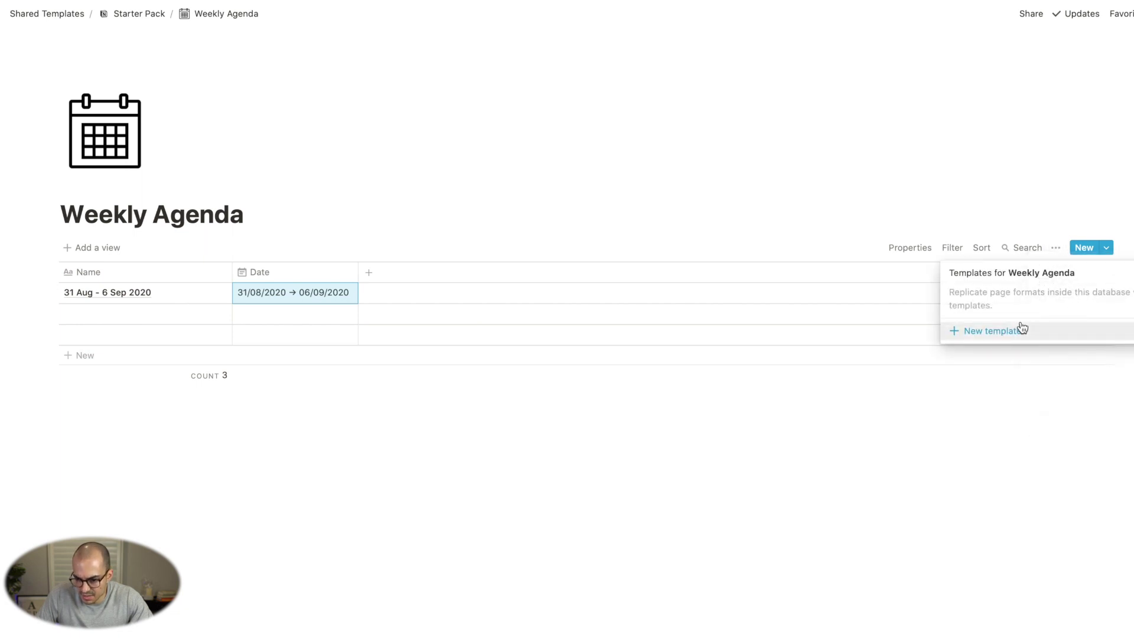
{"action": "left_click", "coordinate": [1014, 331]}
{"action": "left_click", "coordinate": [244, 59]}
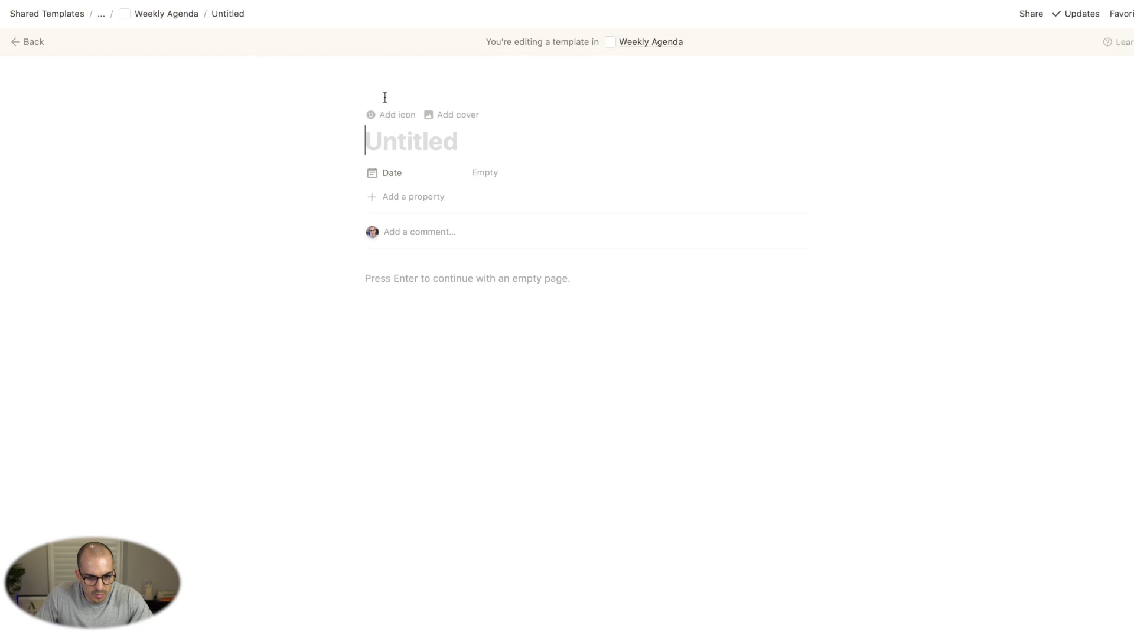
{"action": "left_click", "coordinate": [1128, 14]}
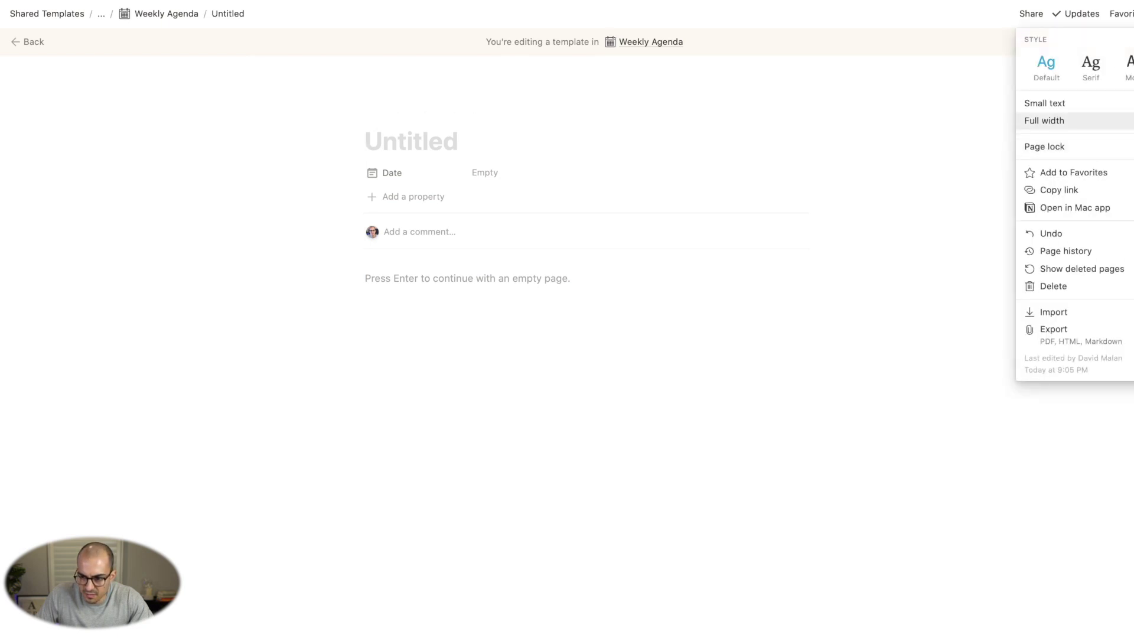
{"action": "left_click", "coordinate": [1044, 121]}
{"action": "left_click", "coordinate": [79, 111]}
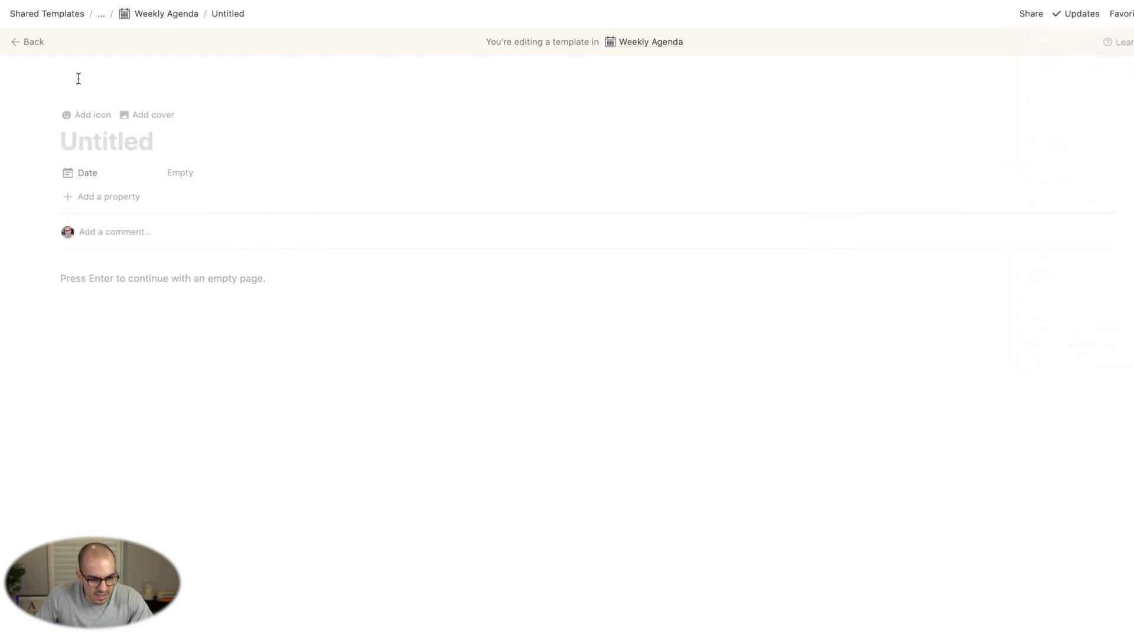
Give the template the uploaded calendar.png icon and the title 'Weekly Agenda'.
{"action": "left_click", "coordinate": [83, 115]}
{"action": "left_click", "coordinate": [83, 141]}
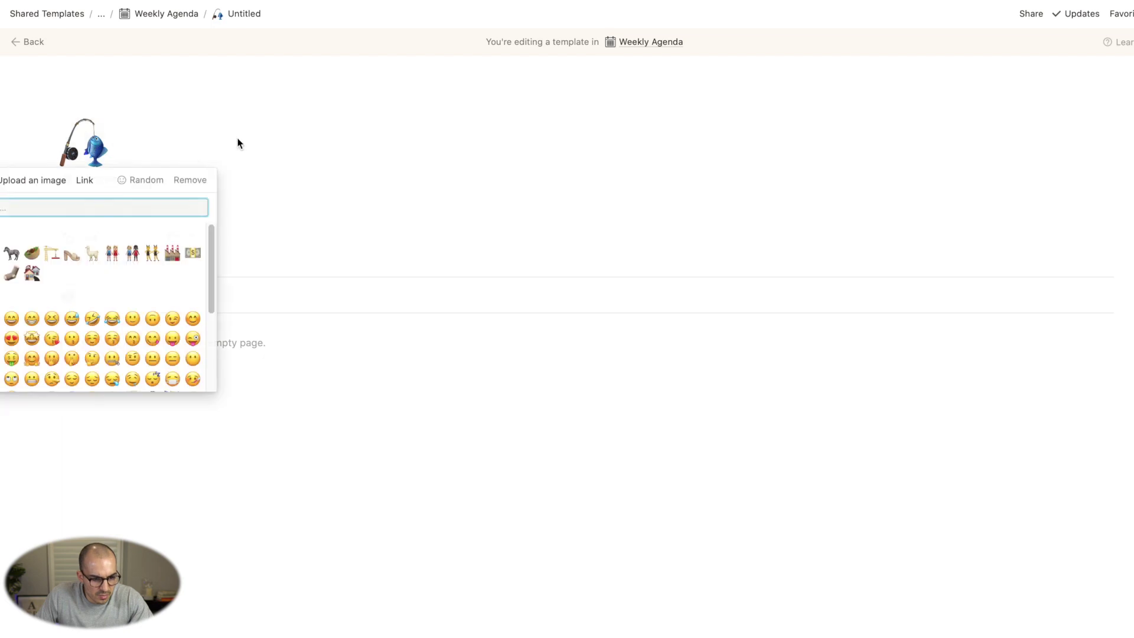
{"action": "left_click", "coordinate": [19, 185]}
{"action": "left_click", "coordinate": [47, 221]}
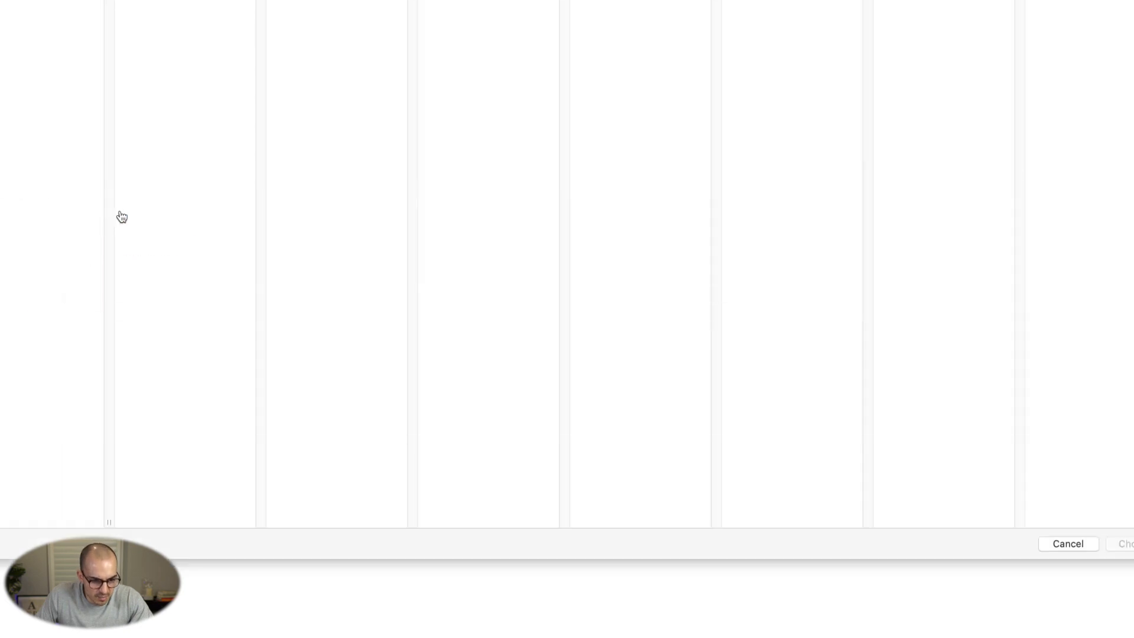
{"action": "double_click", "coordinate": [20, 40]}
{"action": "type", "text": "Weekly Agenda"}
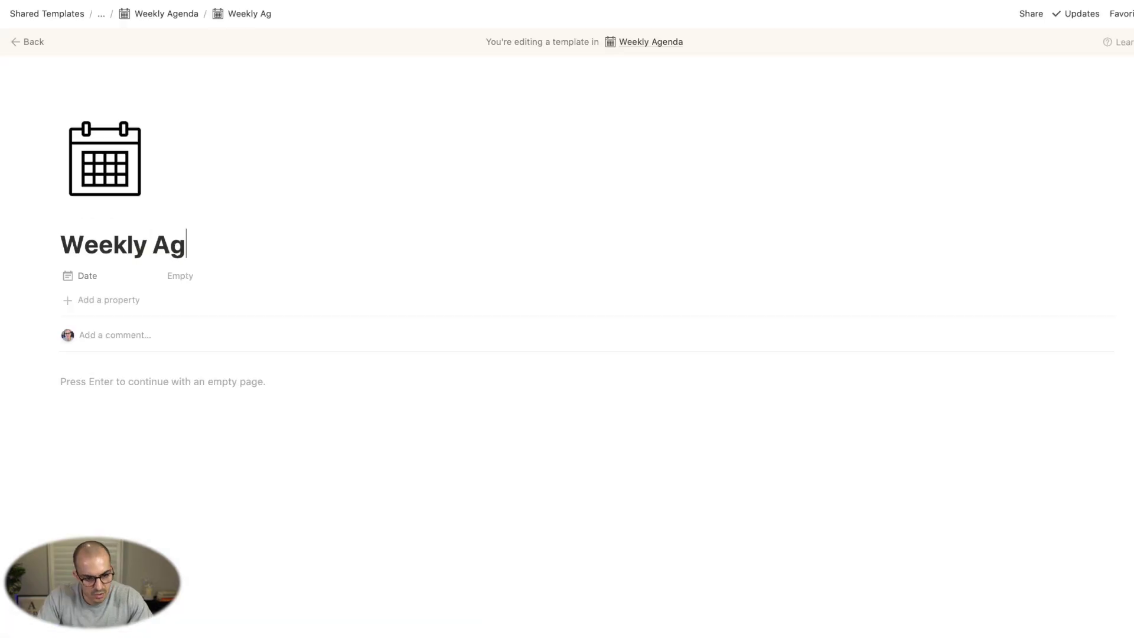
{"action": "left_click", "coordinate": [107, 383]}
Embed a linked copy of the Master Task Database in the template.
{"action": "type", "text": "/linked"}
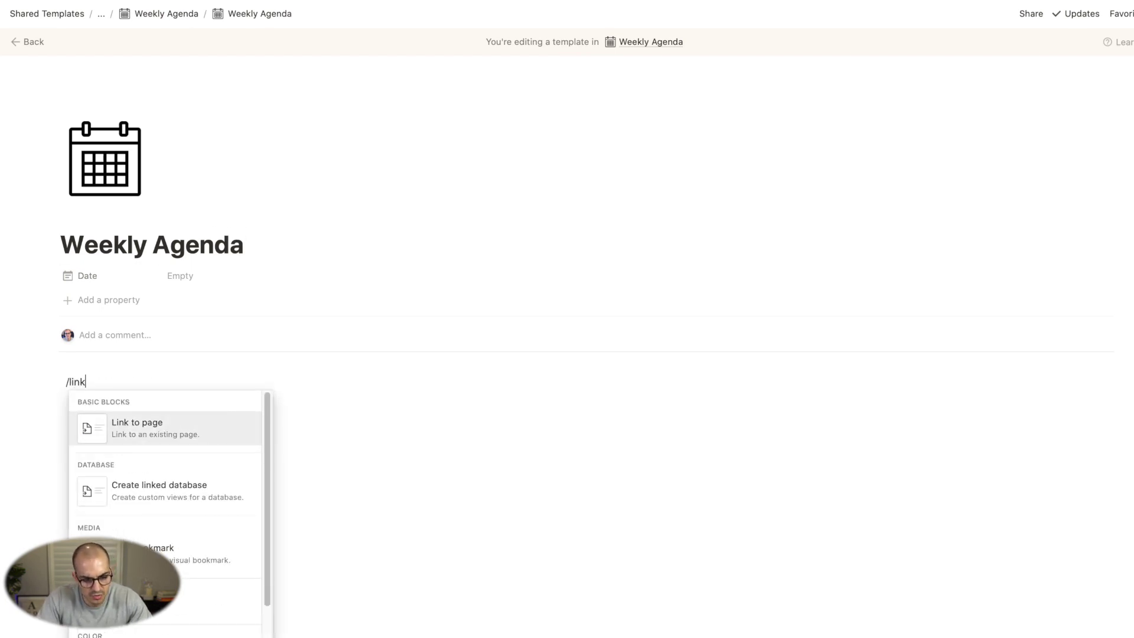
{"action": "left_click", "coordinate": [137, 429]}
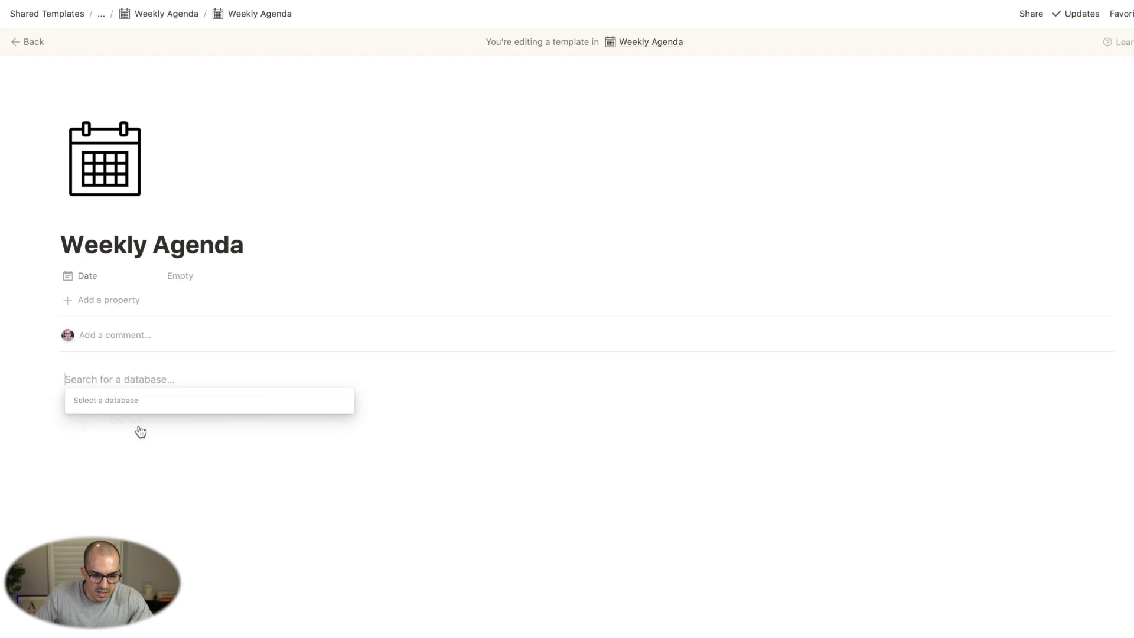
{"action": "type", "text": "tasks"}
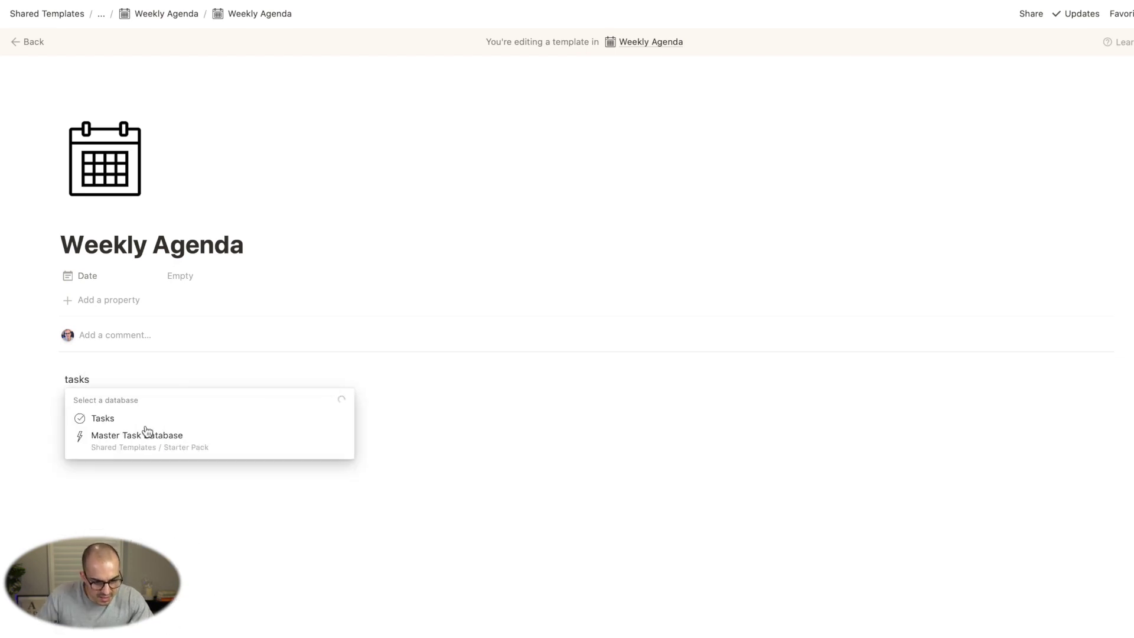
{"action": "left_click", "coordinate": [161, 438]}
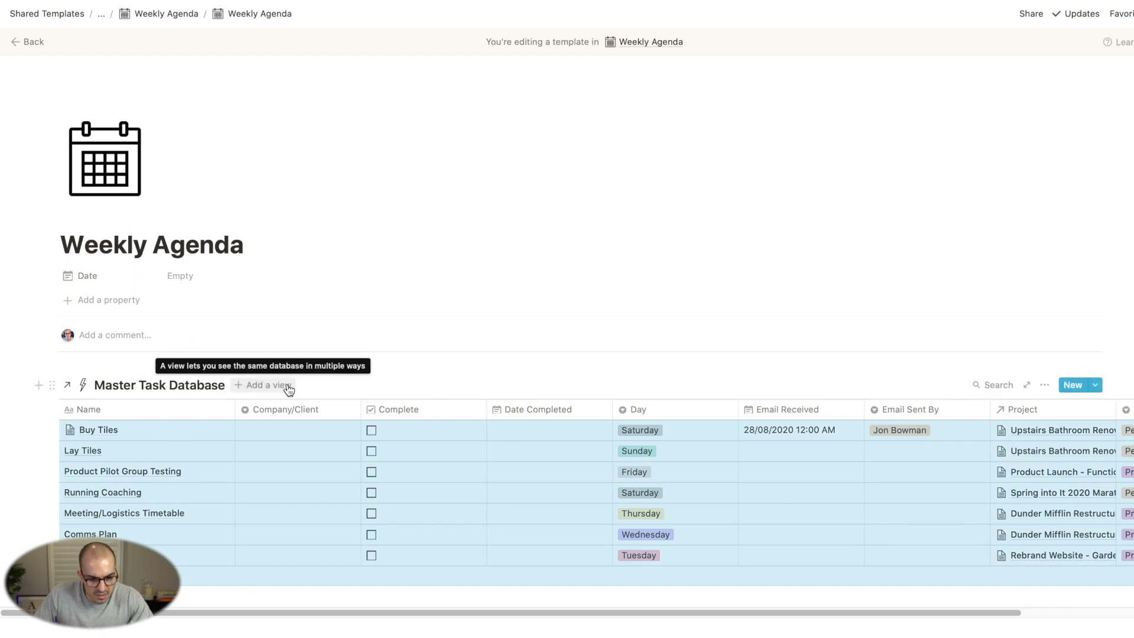
Add a Board view to the embedded database named 'Weekly View'.
{"action": "left_click", "coordinate": [273, 385]}
{"action": "type", "text": "Board"}
{"action": "key", "text": "super+a"}
{"action": "type", "text": "W"}
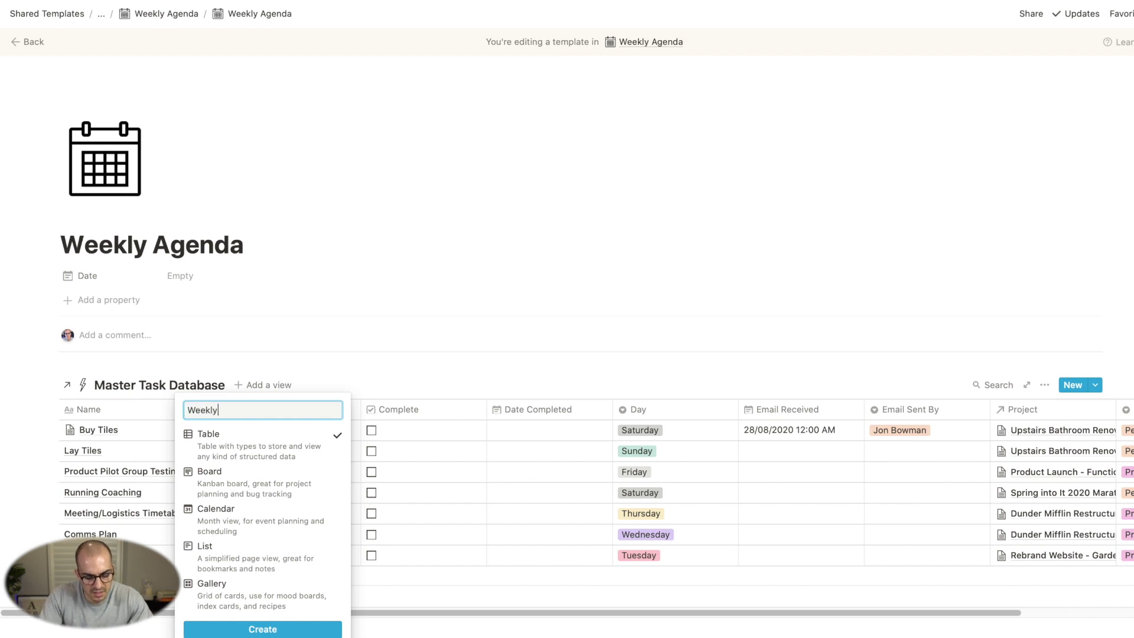
{"action": "type", "text": "eekly View"}
{"action": "left_click", "coordinate": [263, 480]}
Create the Weekly View board and move it above Table view in the view list.
{"action": "left_click", "coordinate": [299, 629]}
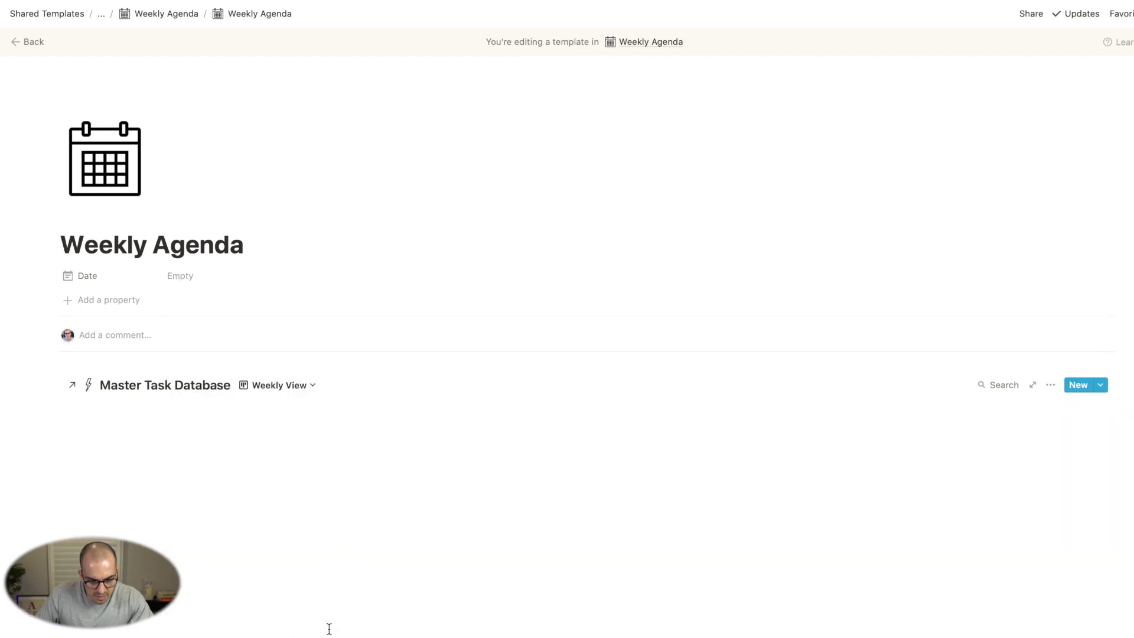
{"action": "left_click", "coordinate": [295, 387]}
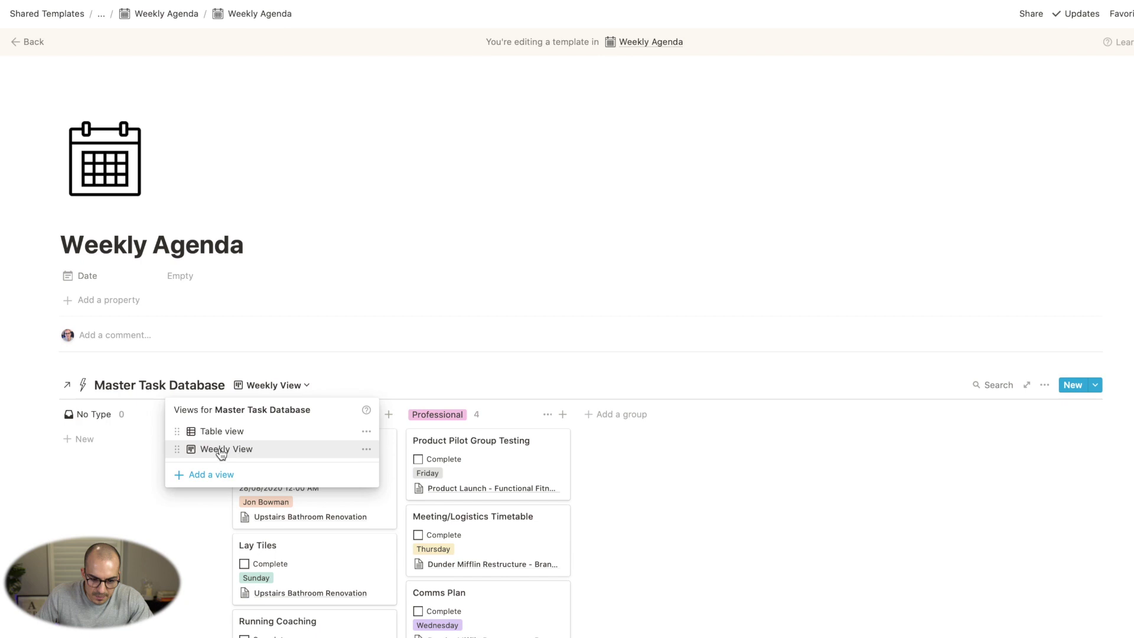
{"action": "left_click_drag", "start_coordinate": [221, 454], "coordinate": [226, 433]}
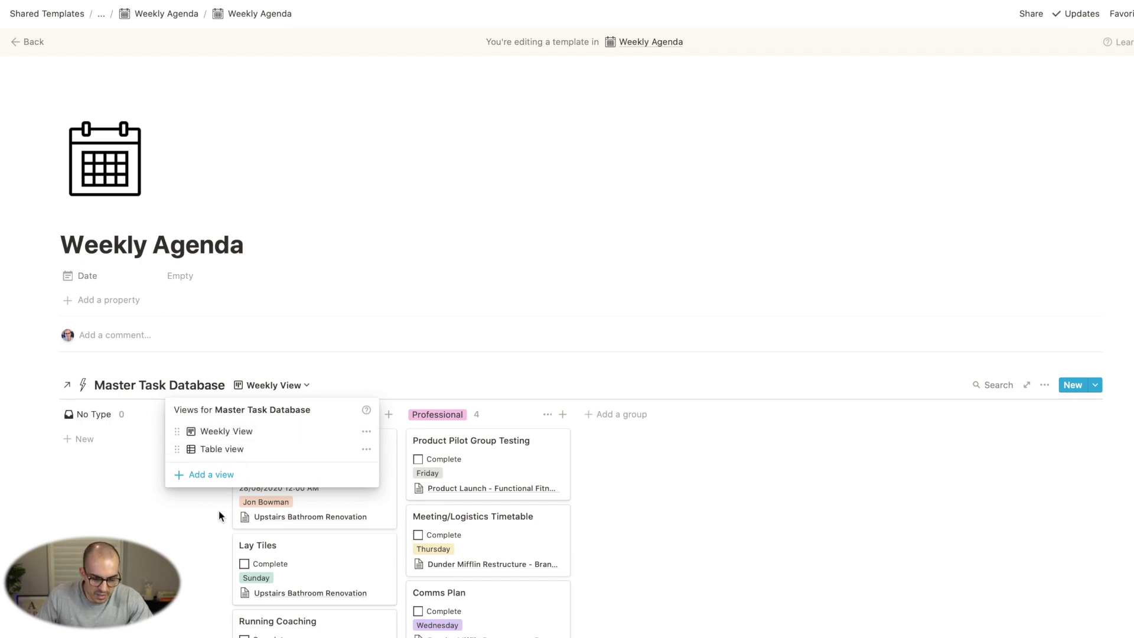
{"action": "left_click", "coordinate": [203, 587]}
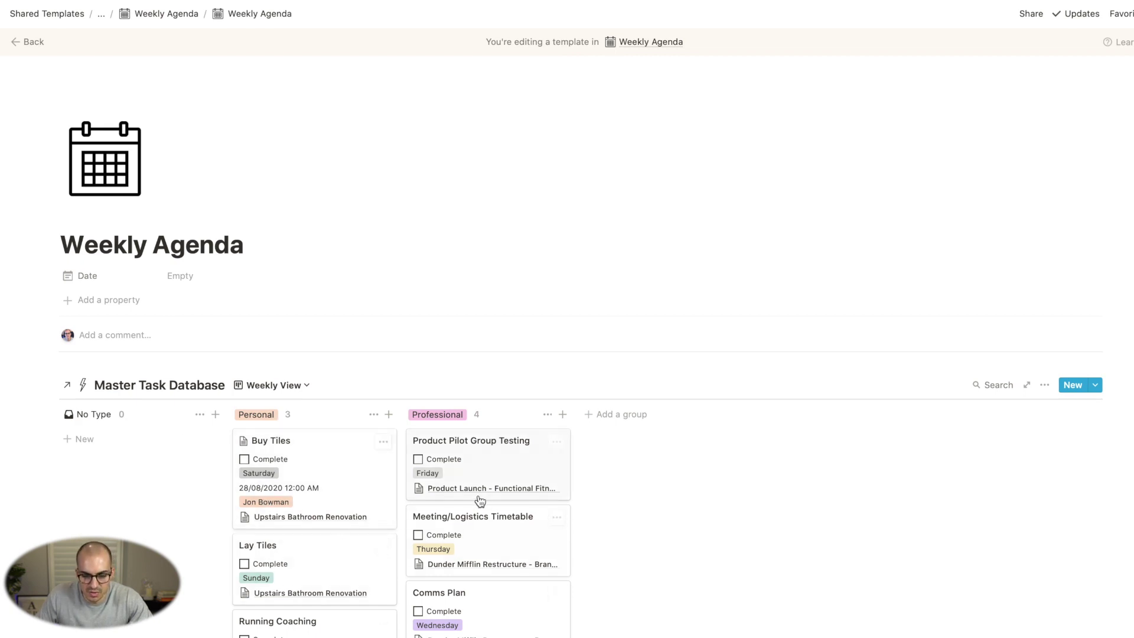
Group the Weekly View board by Day and hide the No Day column.
{"action": "left_click", "coordinate": [1045, 385]}
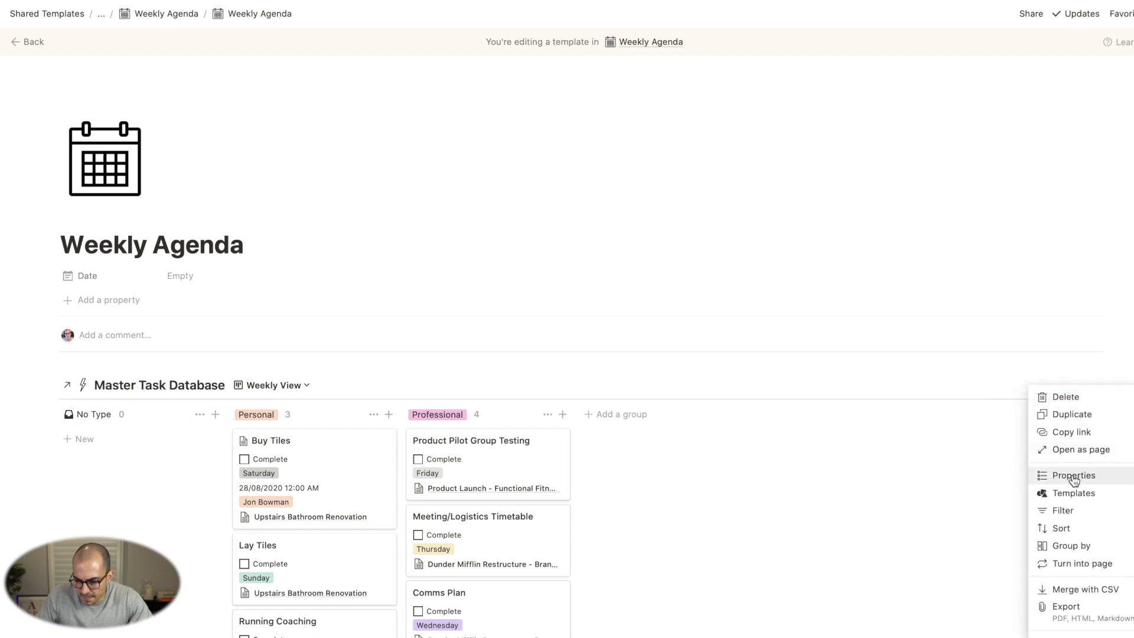
{"action": "left_click", "coordinate": [1069, 545]}
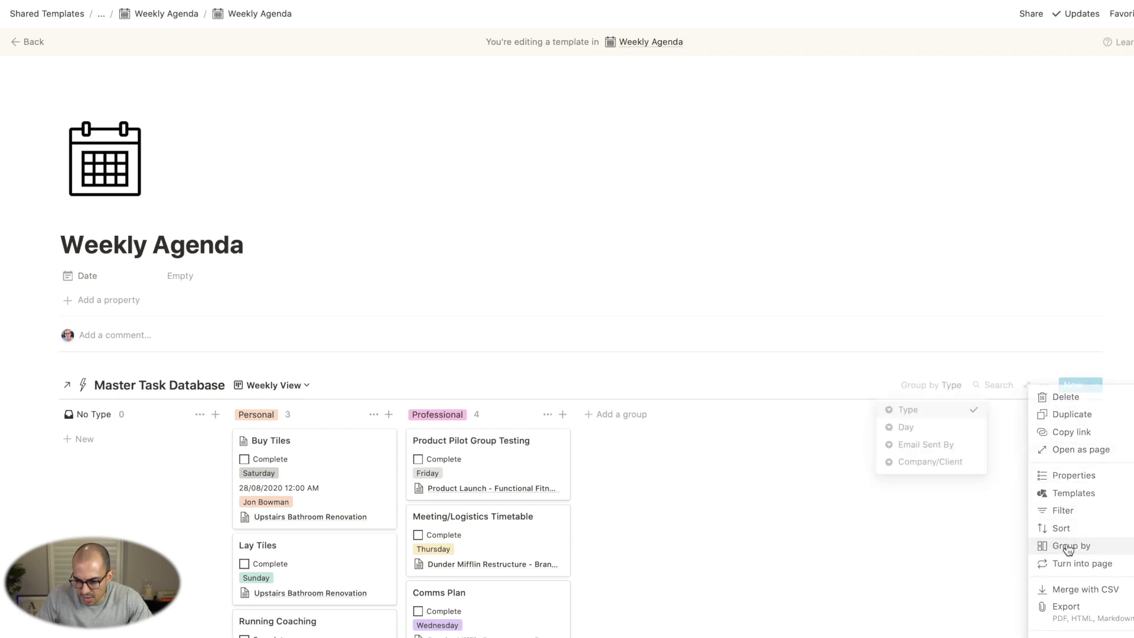
{"action": "left_click", "coordinate": [905, 427]}
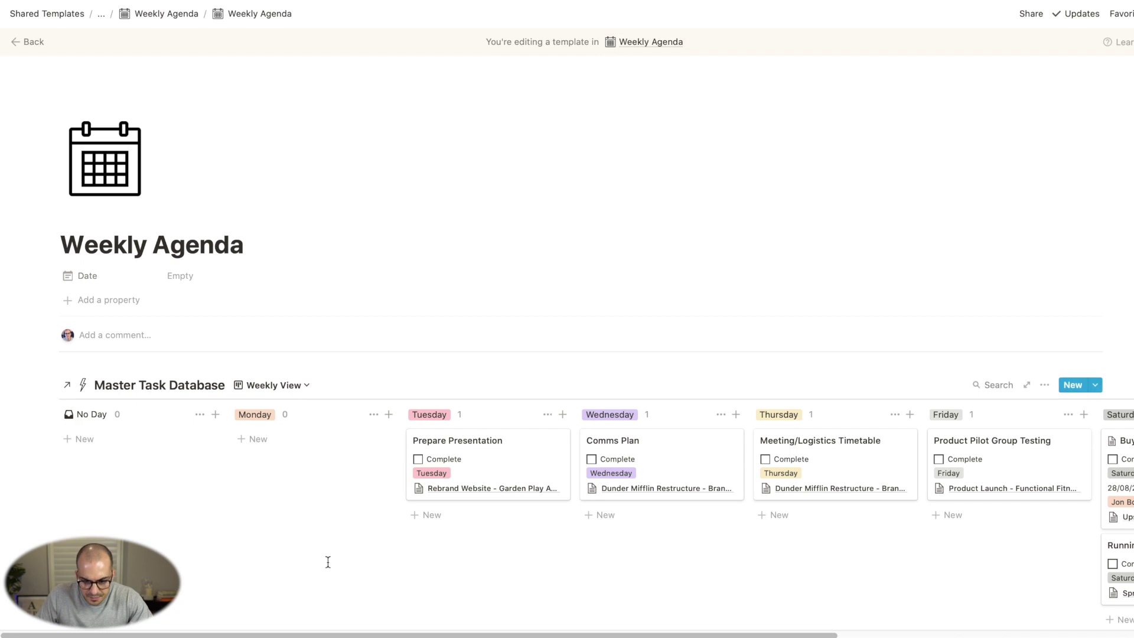
{"action": "left_click", "coordinate": [199, 413]}
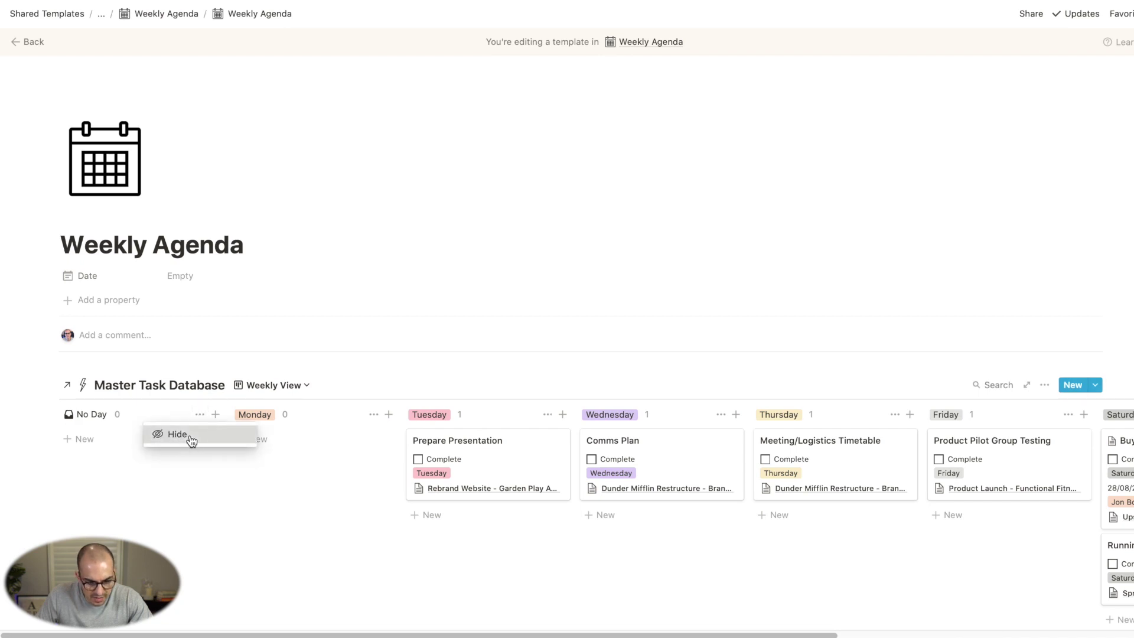
{"action": "left_click", "coordinate": [162, 436]}
{"action": "mouse_move", "coordinate": [392, 634]}
{"action": "left_mouse_down"}
{"action": "mouse_move", "coordinate": [679, 634]}
{"action": "mouse_move", "coordinate": [374, 634]}
{"action": "left_mouse_up"}
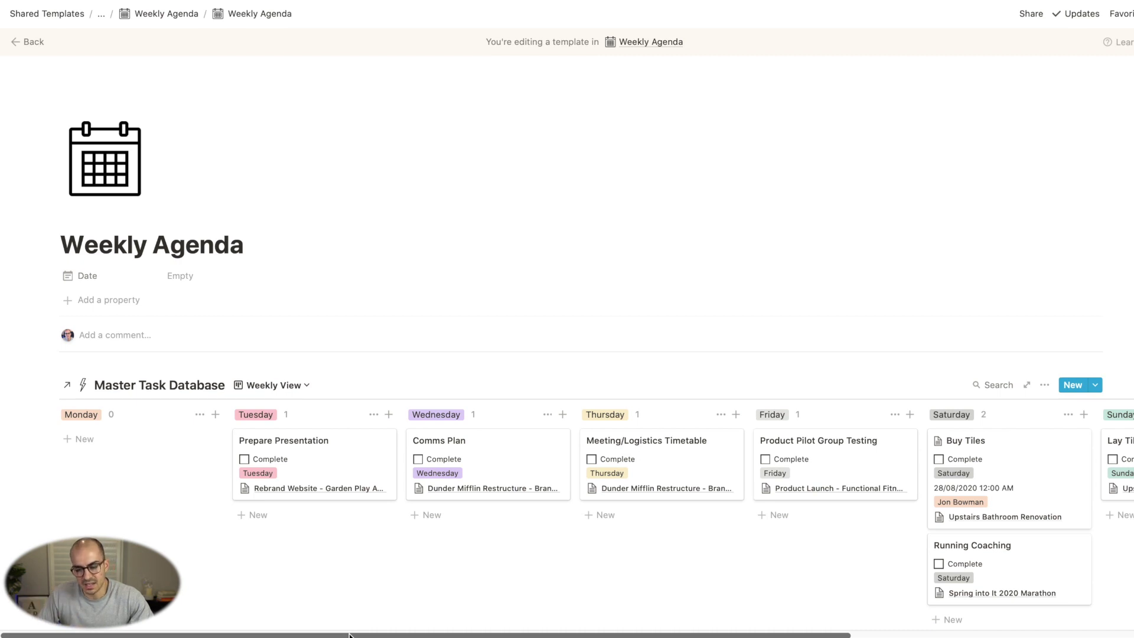
Insert an inline table below the board titled 'Habit Tracker'.
{"action": "left_click", "coordinate": [349, 634]}
{"action": "type", "text": "/"}
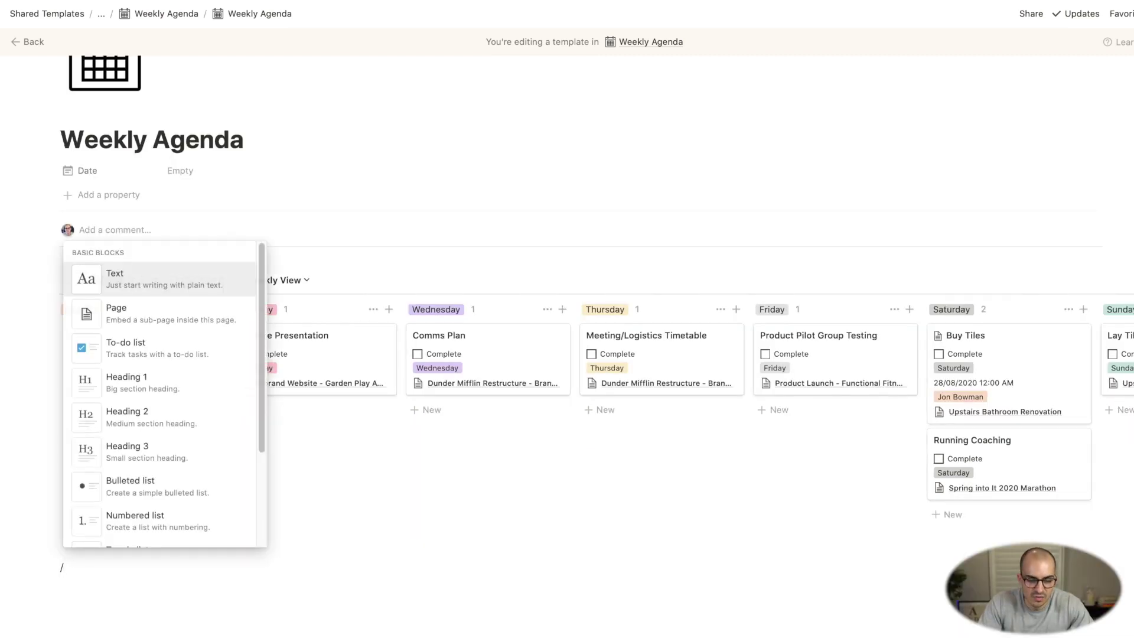
{"action": "type", "text": "table"}
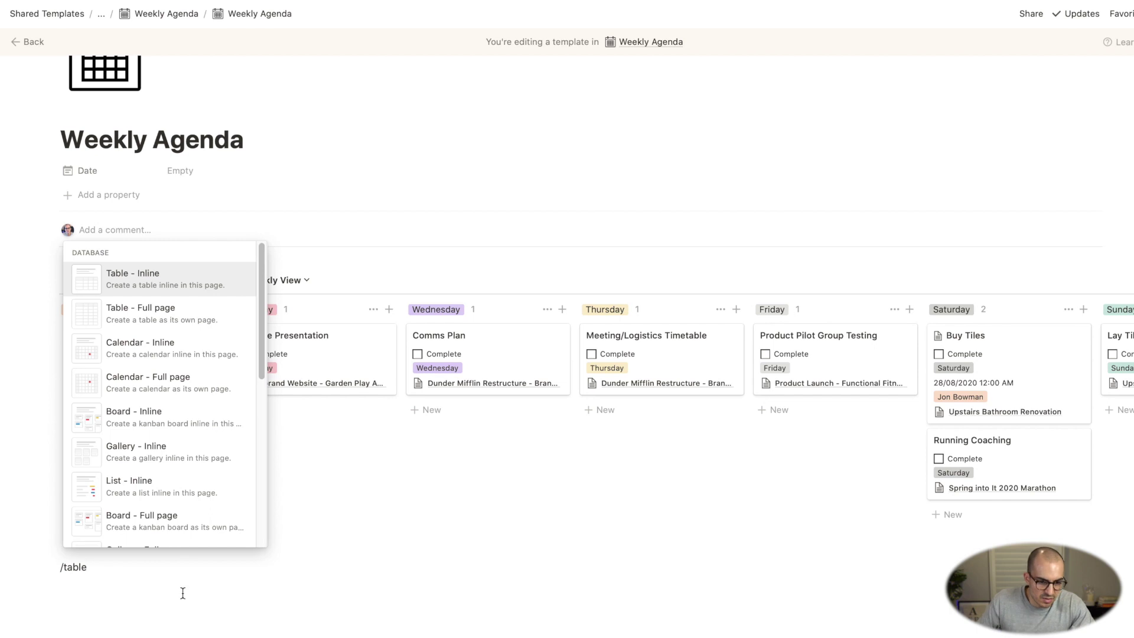
{"action": "left_click", "coordinate": [173, 273]}
{"action": "type", "text": "Habit Tracker"}
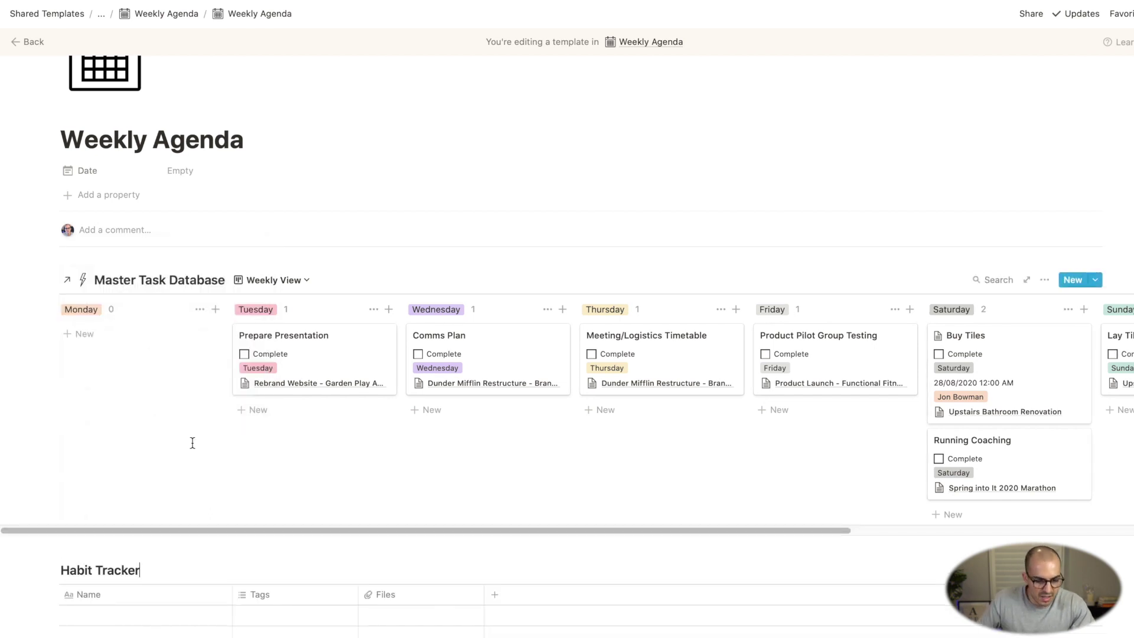
Rename the Name column to 'Day' and enter Monday and Tuesday as rows.
{"action": "left_click", "coordinate": [112, 594]}
{"action": "type", "text": "Day"}
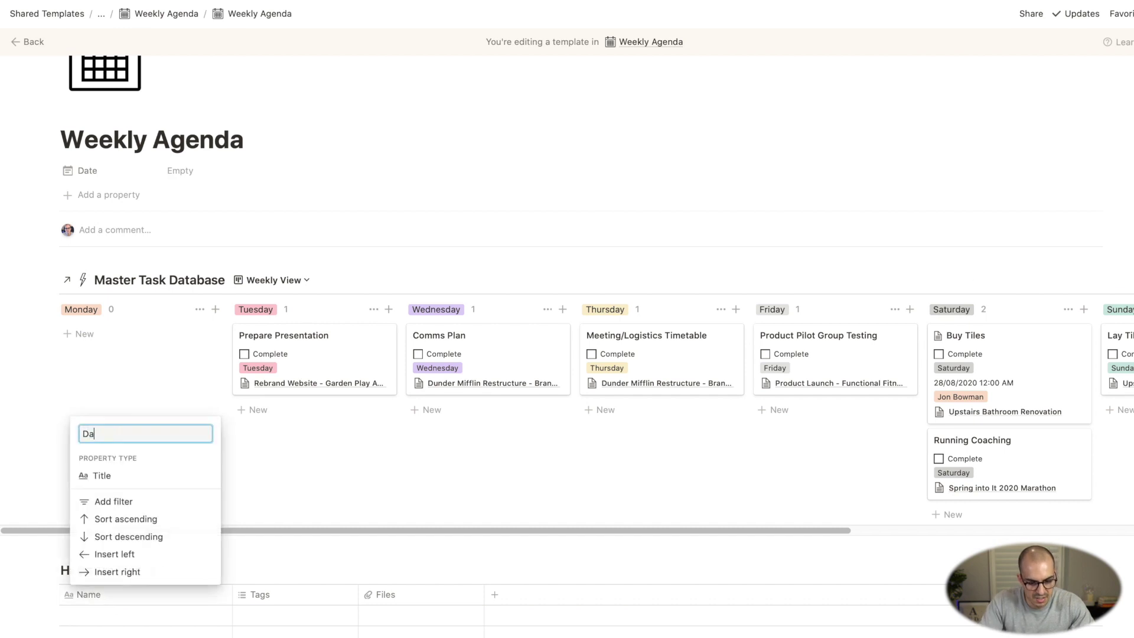
{"action": "key", "text": "Return"}
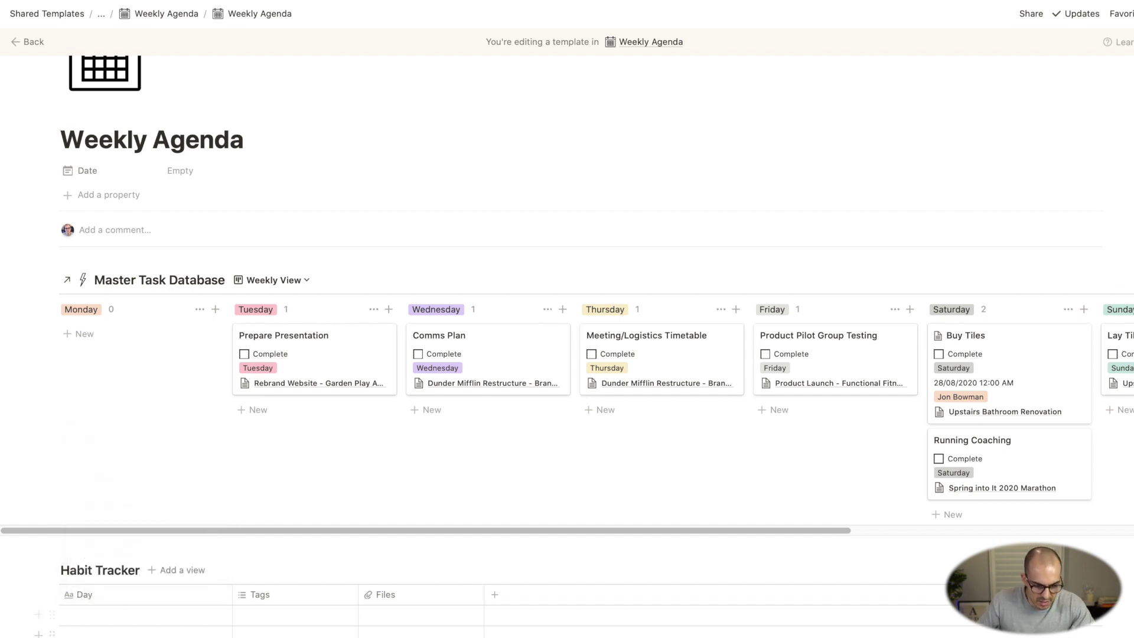
{"action": "left_click", "coordinate": [102, 614]}
{"action": "type", "text": "Monday"}
{"action": "key", "text": "Return"}
{"action": "type", "text": "Tuesday"}
{"action": "key", "text": "Return"}
Add the Wednesday row and turn the Tags column into a 'Jiu-Jitsu' checkbox column.
{"action": "type", "text": "Wednesday"}
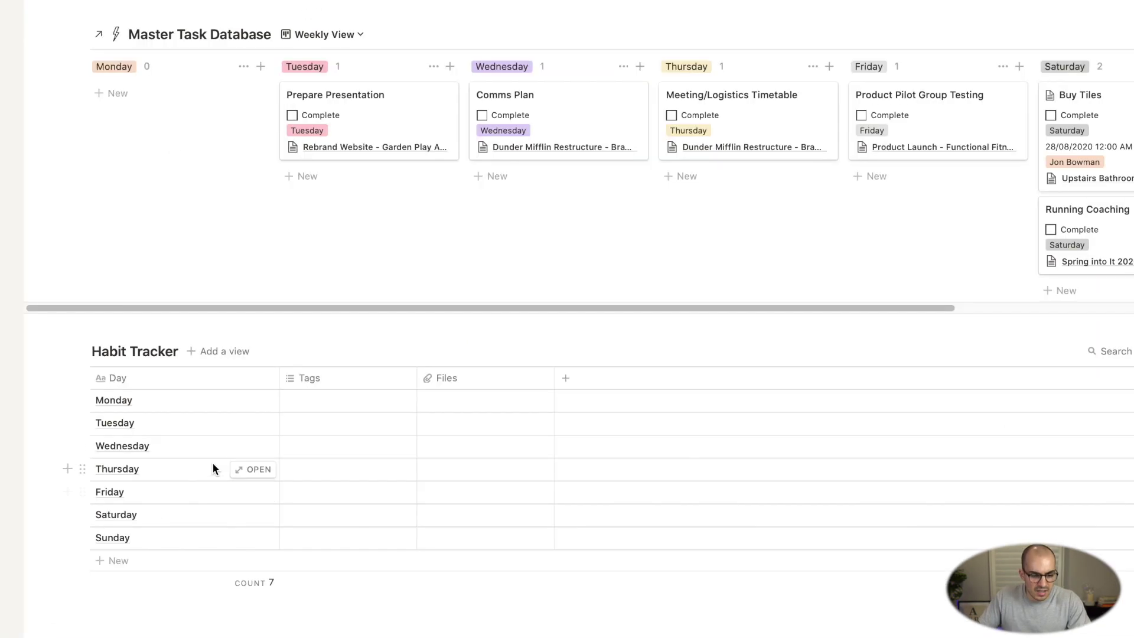
{"action": "left_click", "coordinate": [308, 382]}
{"action": "type", "text": "J"}
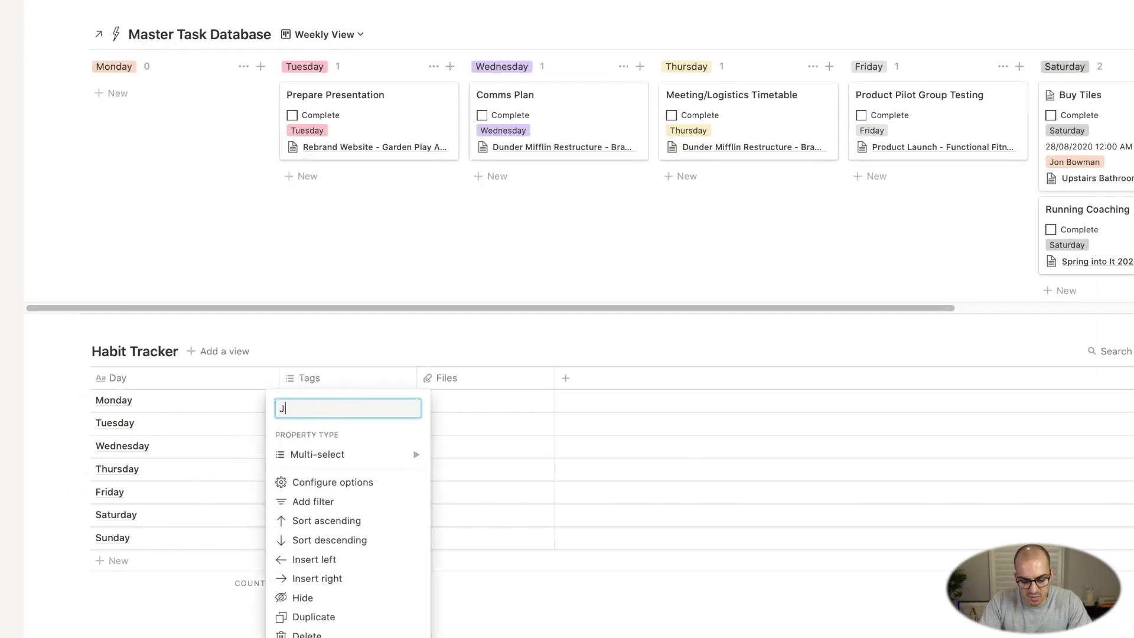
{"action": "type", "text": "iu-Jitsu"}
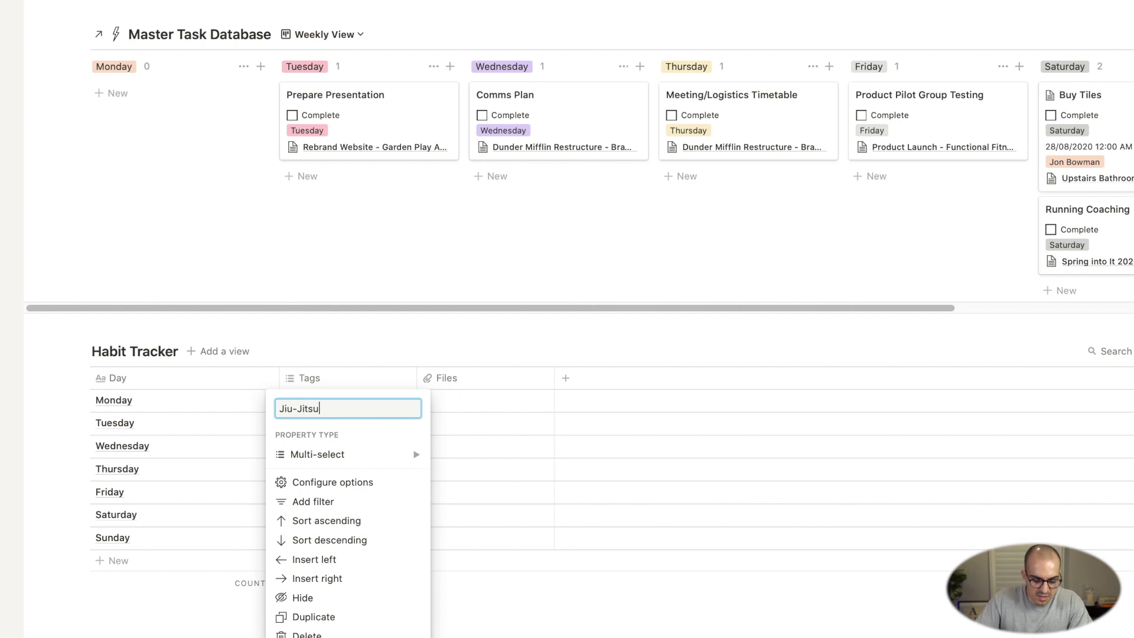
{"action": "mouse_move", "coordinate": [361, 459]}
{"action": "left_click", "coordinate": [470, 465]}
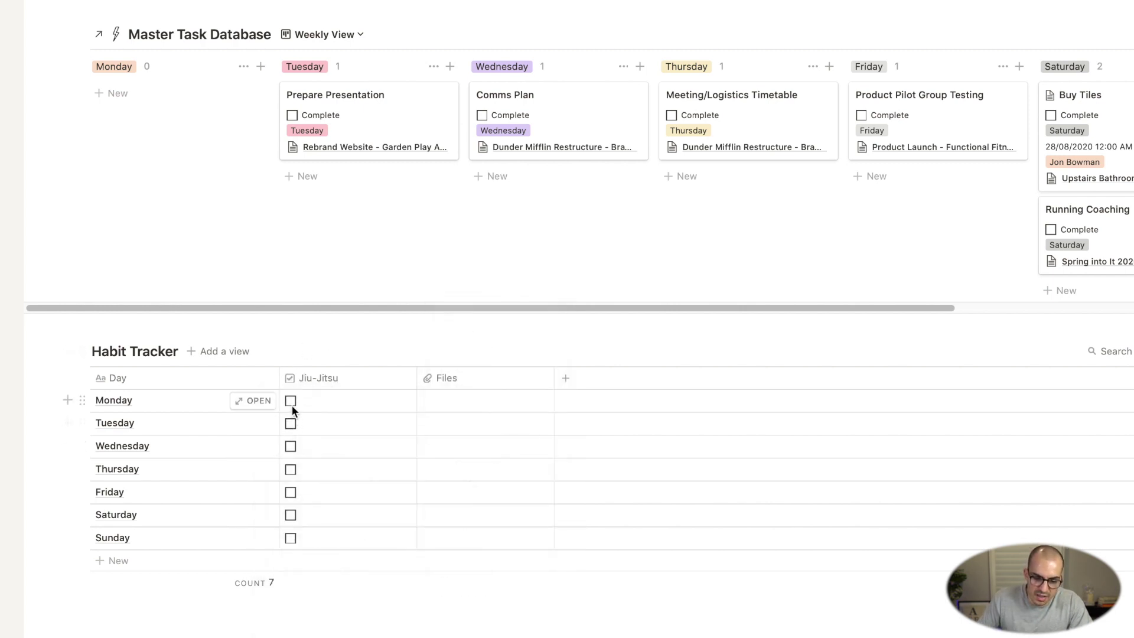
Test-tick the Jiu-Jitsu boxes, then clear every tick including Monday's.
{"action": "left_click", "coordinate": [291, 446]}
{"action": "left_click", "coordinate": [291, 514]}
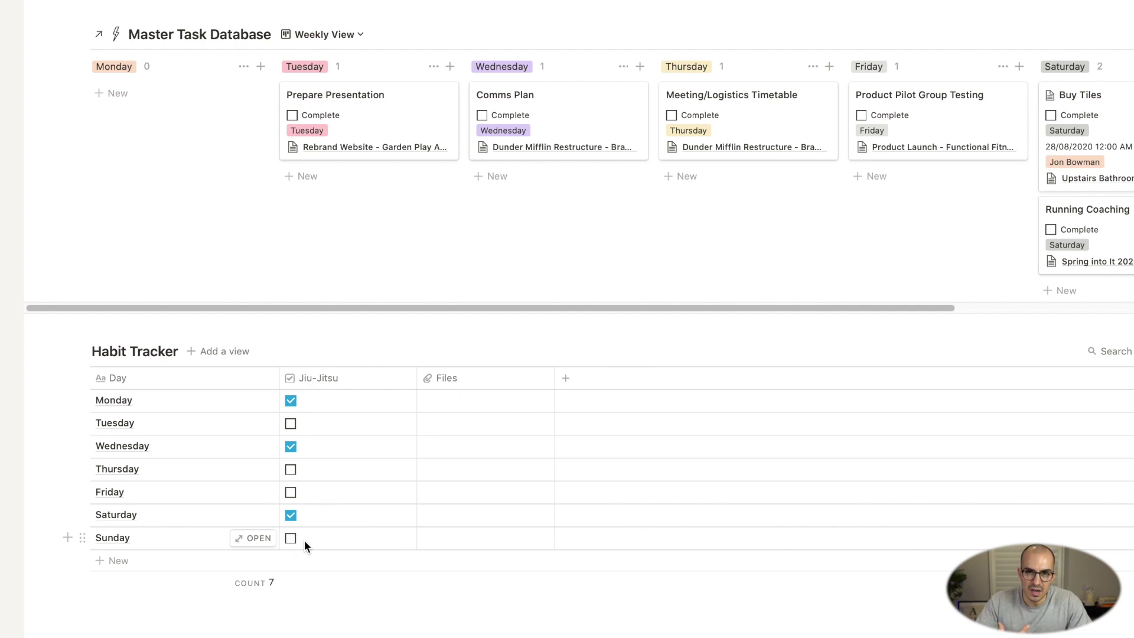
{"action": "left_click", "coordinate": [290, 517]}
{"action": "left_click", "coordinate": [292, 447]}
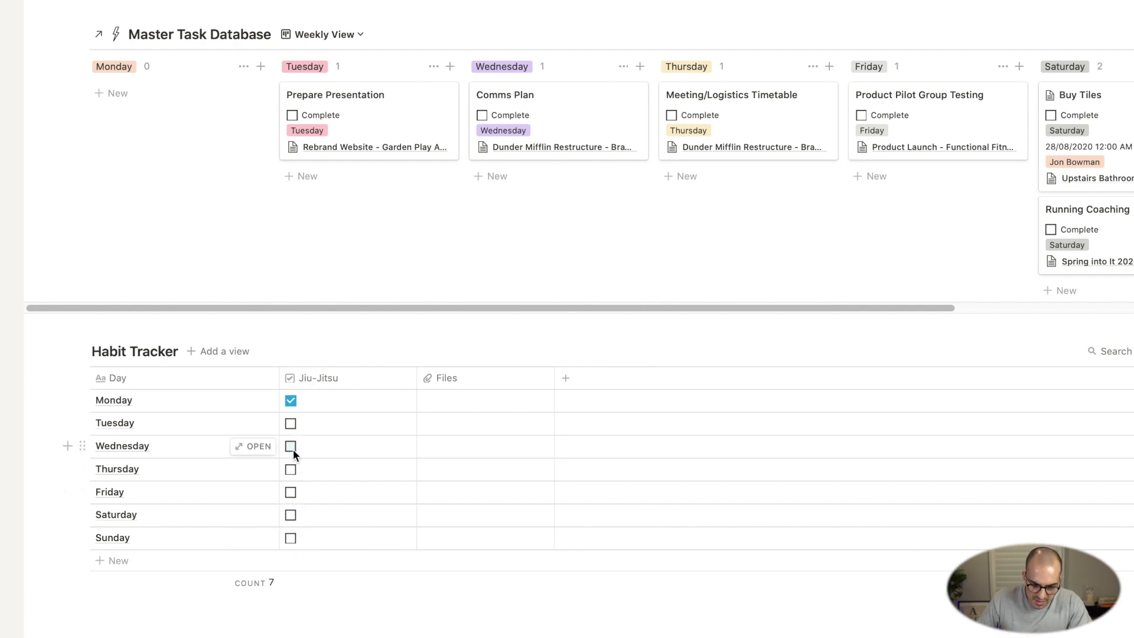
{"action": "left_click", "coordinate": [292, 399]}
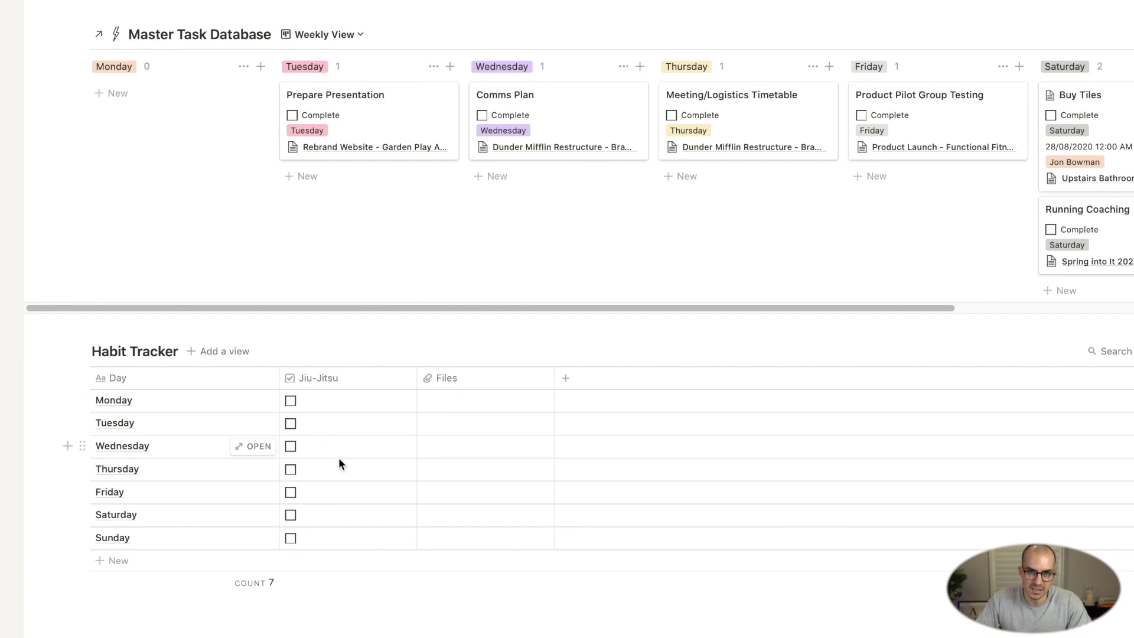
Turn the Files column into a checkbox column named '3L Water'.
{"action": "left_click", "coordinate": [451, 384]}
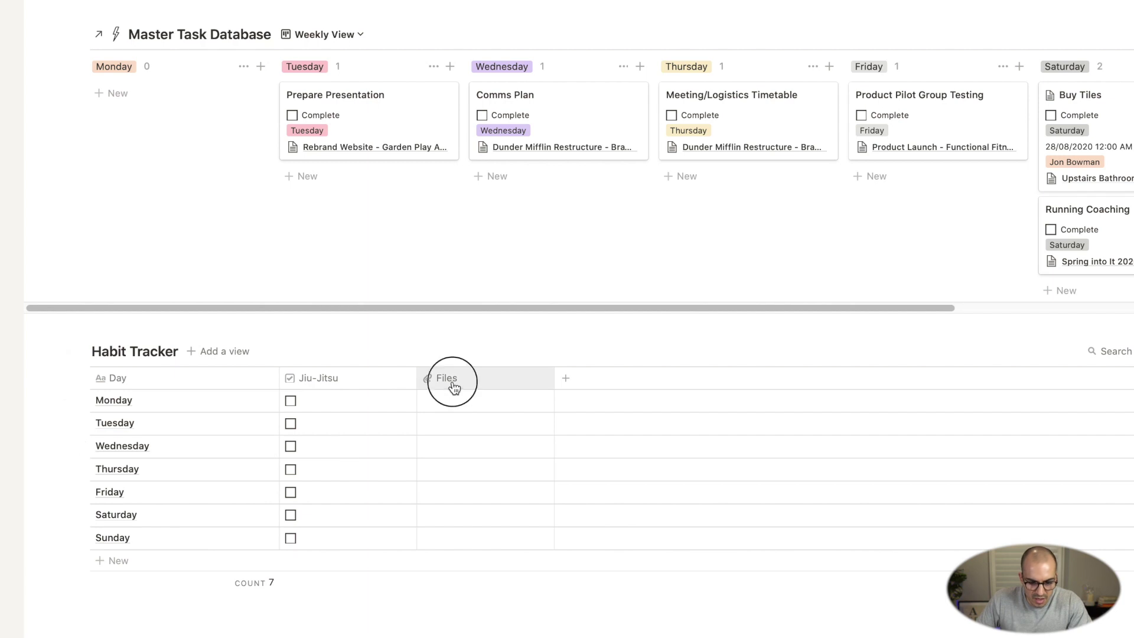
{"action": "type", "text": "3l"}
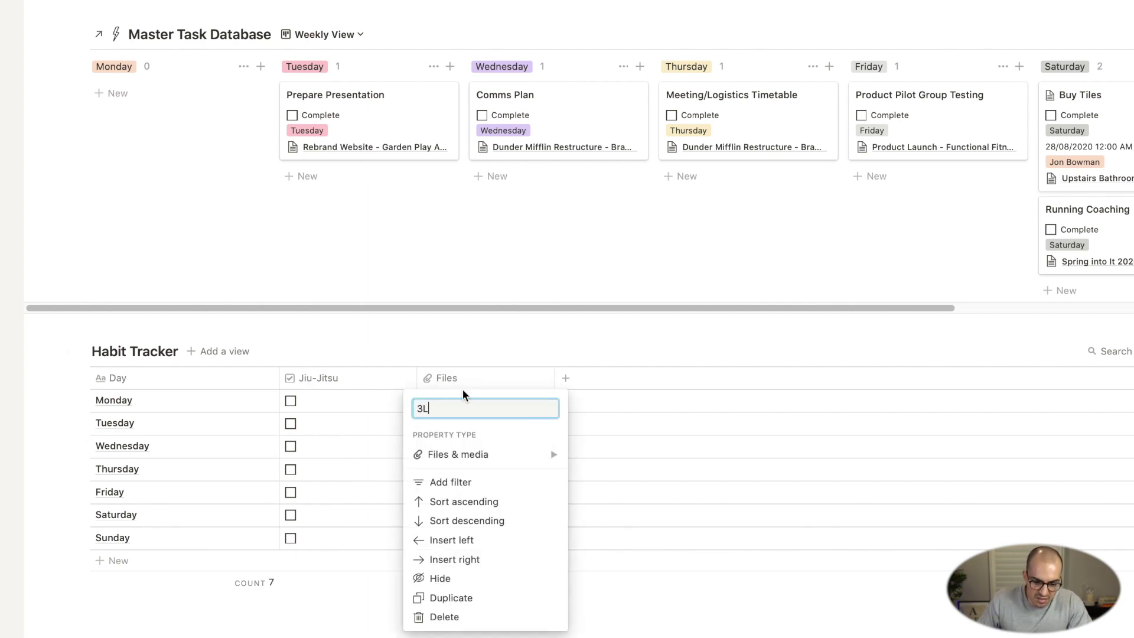
{"action": "mouse_move", "coordinate": [477, 464]}
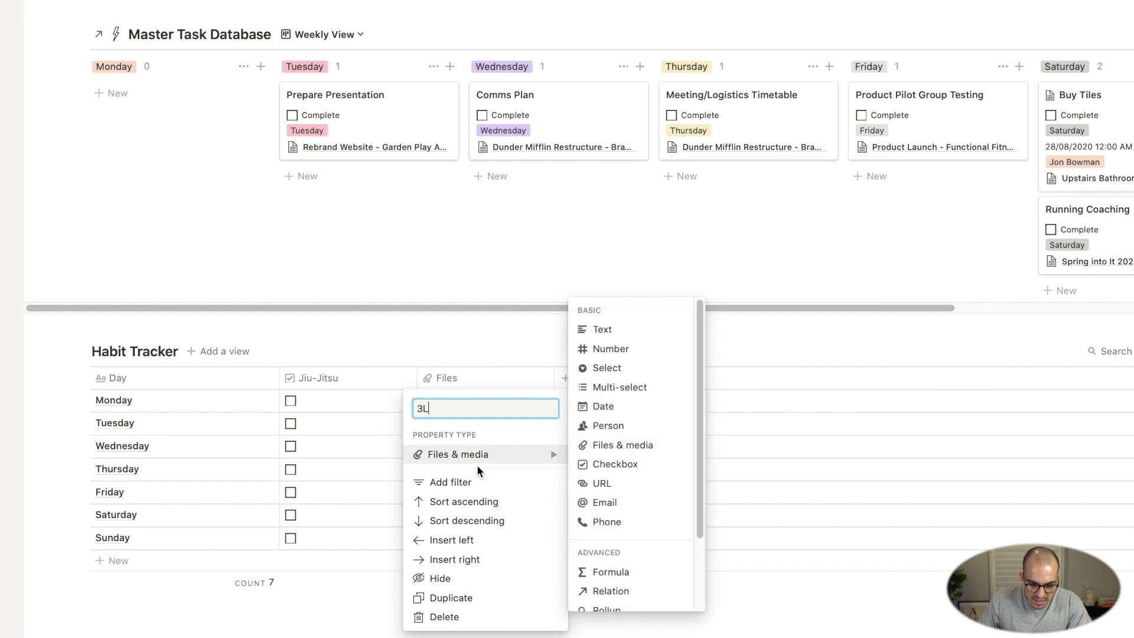
{"action": "left_click", "coordinate": [592, 467]}
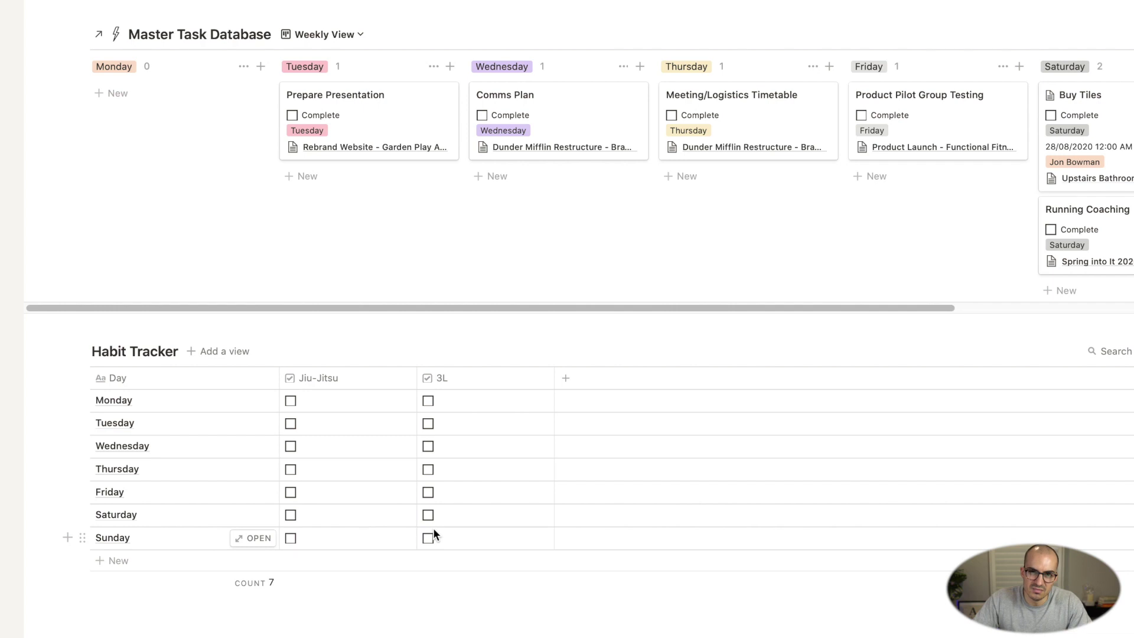
{"action": "left_click", "coordinate": [517, 385]}
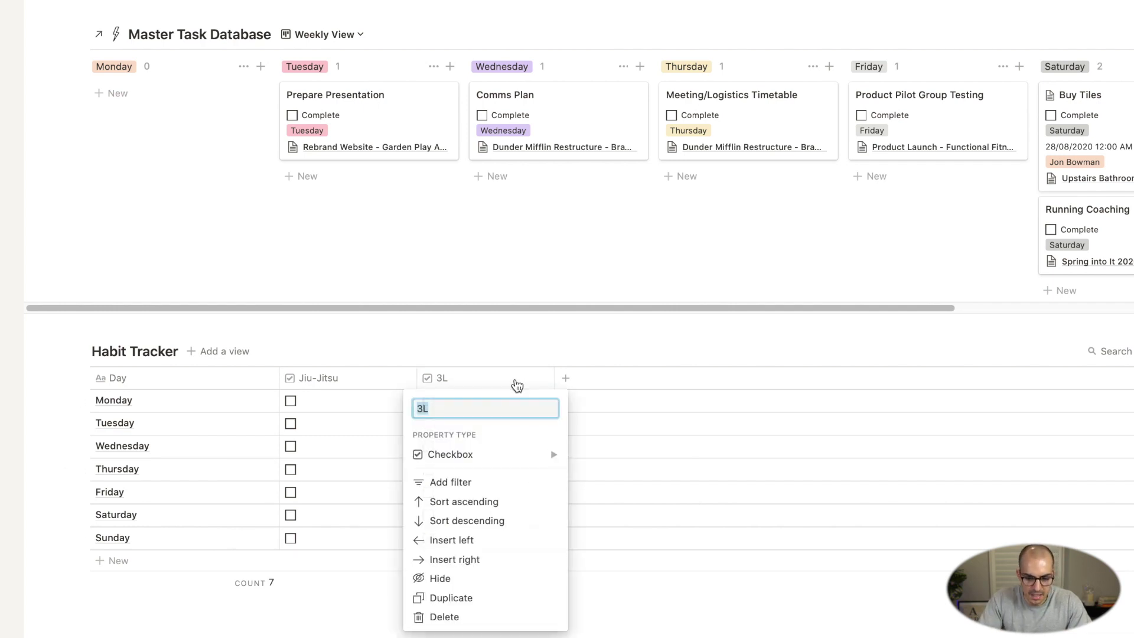
{"action": "key", "text": "Right"}
{"action": "type", "text": "W"}
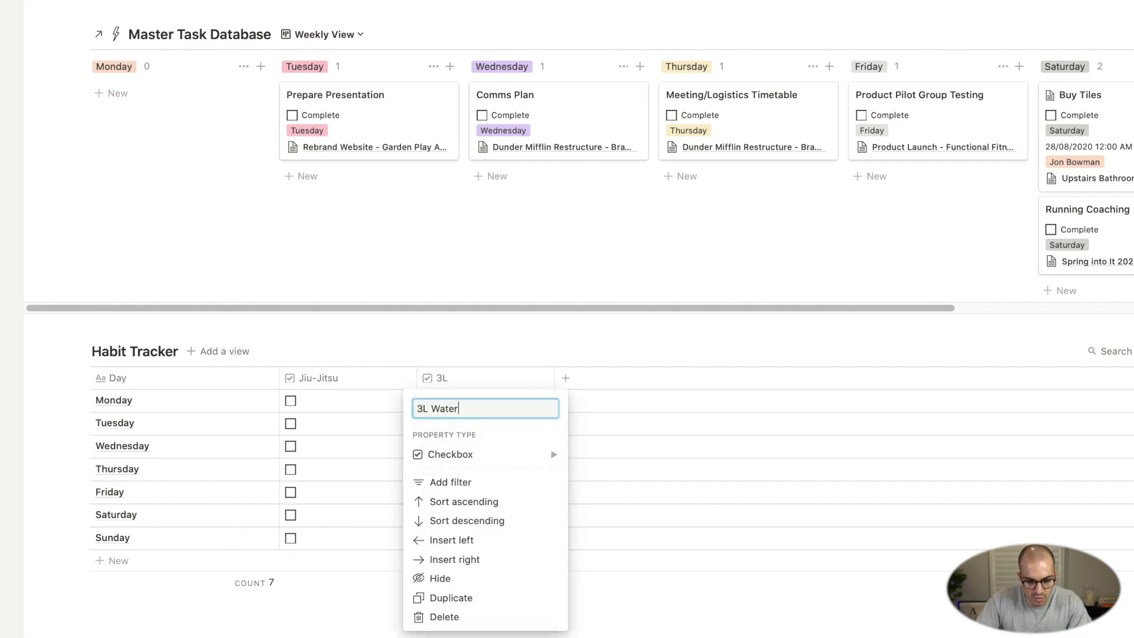
{"action": "left_click", "coordinate": [647, 612]}
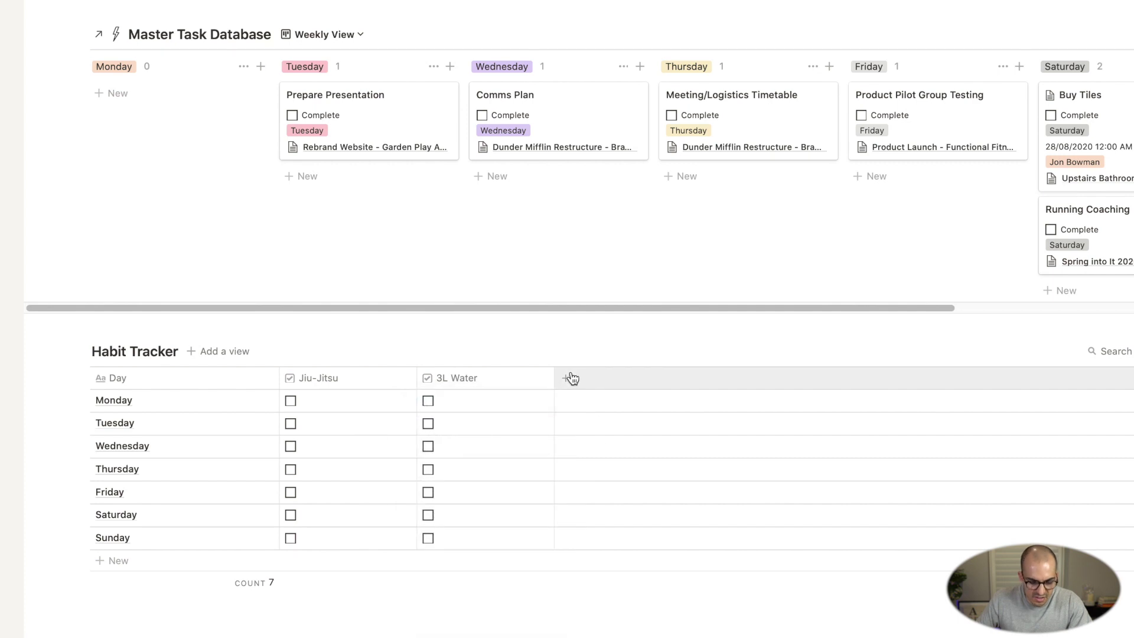
Add a 'Healthy Eating' checkbox column to the Habit Tracker.
{"action": "left_click", "coordinate": [568, 378]}
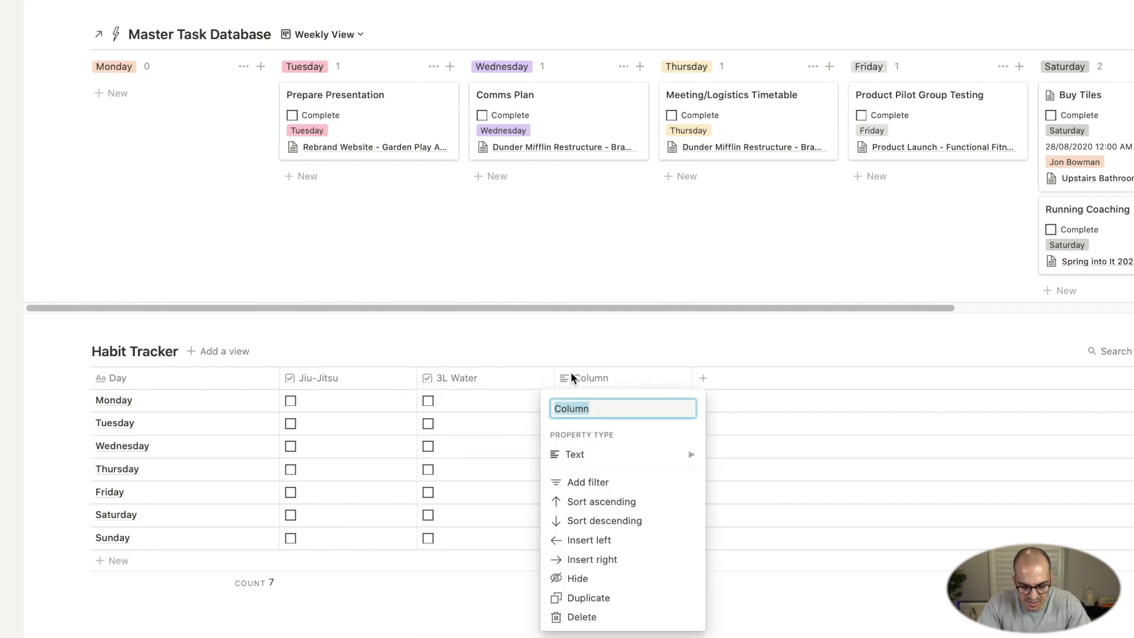
{"action": "type", "text": "Healthy Eating"}
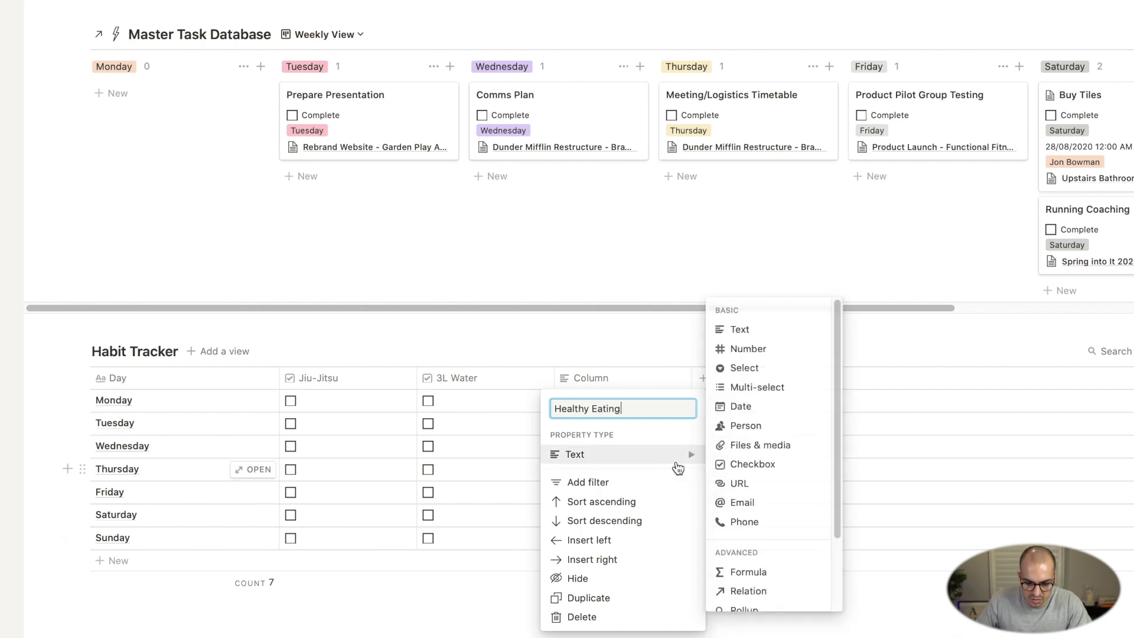
{"action": "left_click", "coordinate": [678, 458]}
{"action": "left_click", "coordinate": [736, 464]}
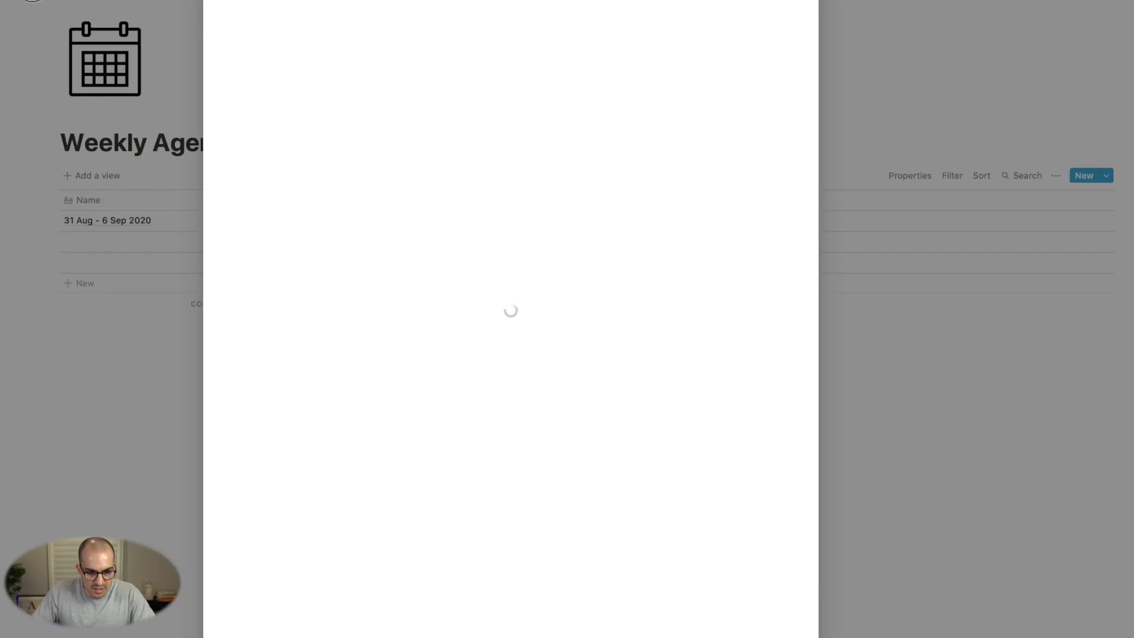
Build the 31 Aug - 6 Sep 2020 page from the Weekly Agenda template, full page, and add a property.
{"action": "left_click", "coordinate": [118, 183]}
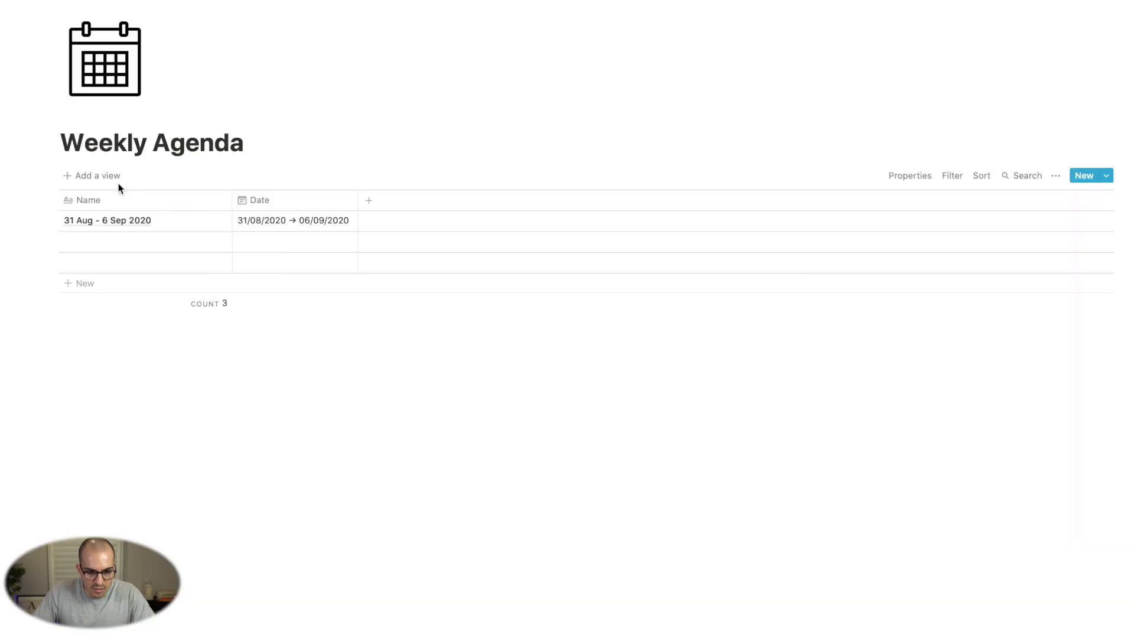
{"action": "left_click", "coordinate": [208, 224]}
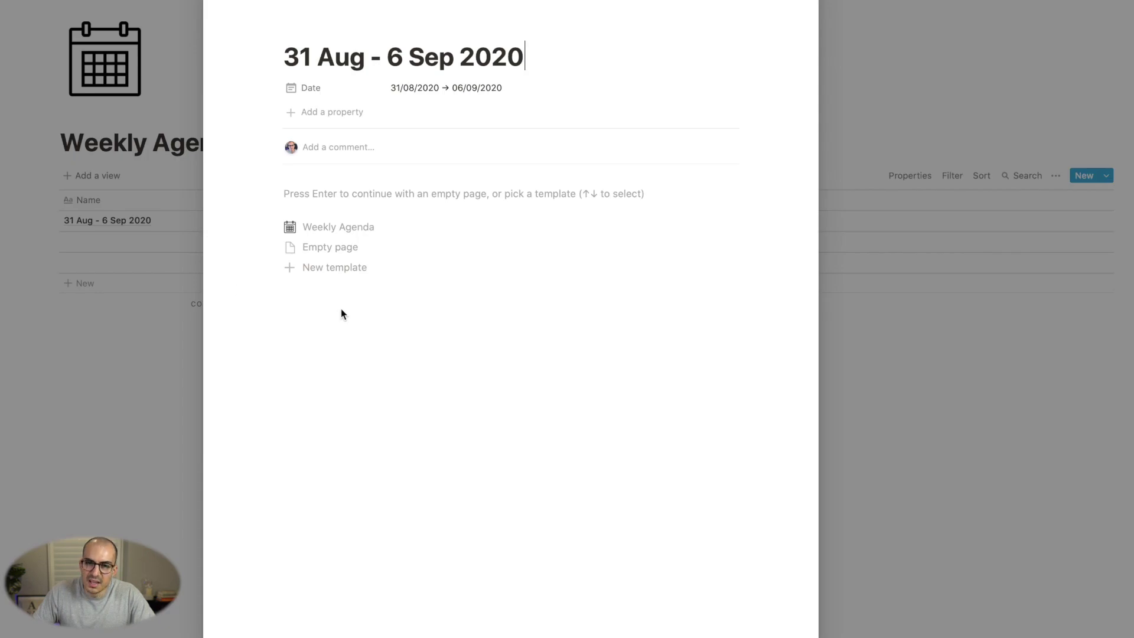
{"action": "left_click", "coordinate": [345, 228]}
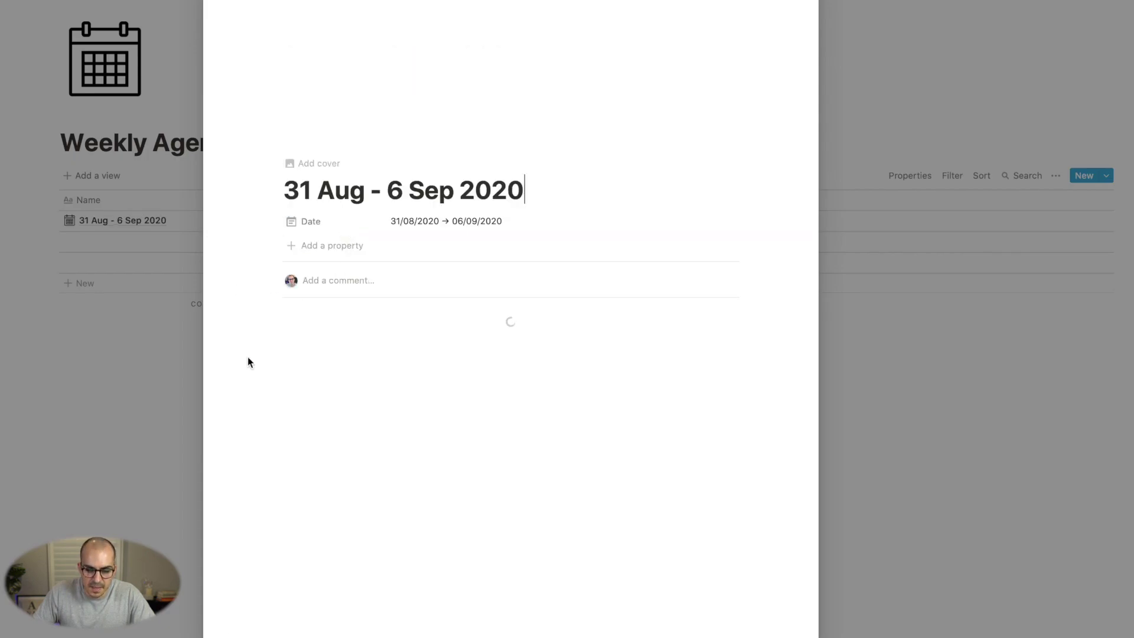
{"action": "left_click", "coordinate": [260, 10]}
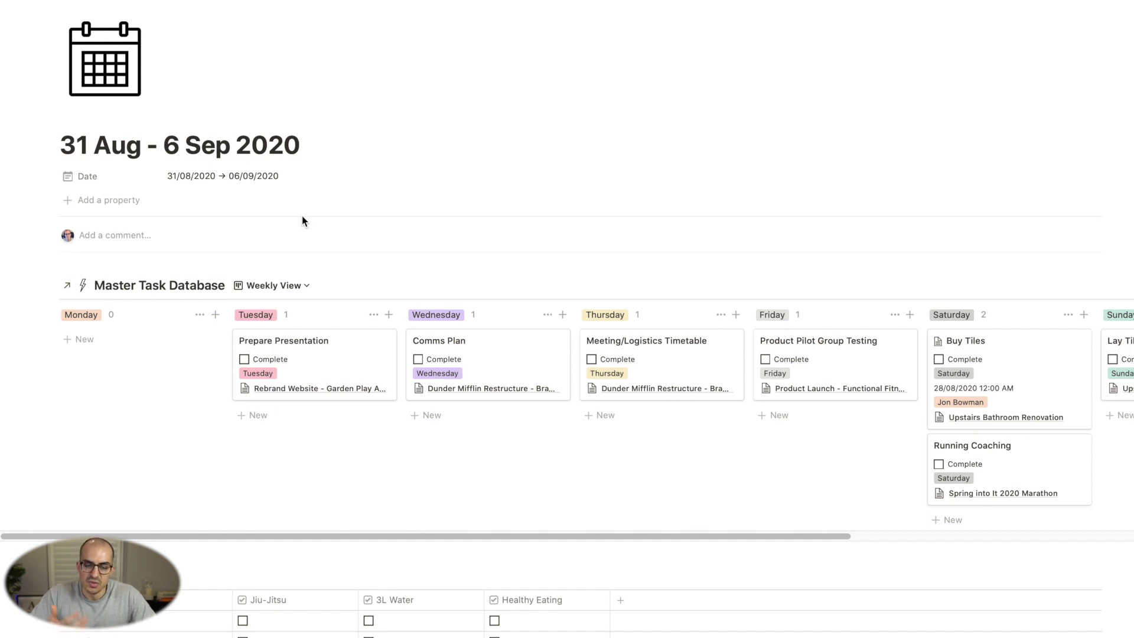
{"action": "left_click", "coordinate": [85, 201]}
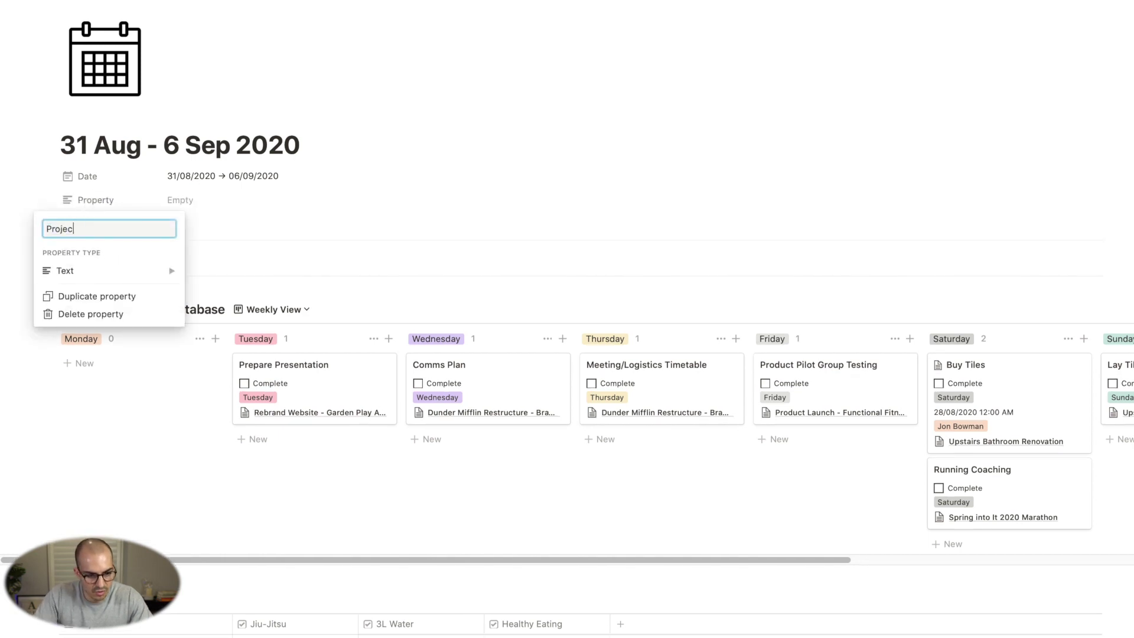
Add a Project property as a Relation to the Projects database.
{"action": "type", "text": "Project"}
{"action": "left_click", "coordinate": [118, 279]}
{"action": "left_click", "coordinate": [230, 397]}
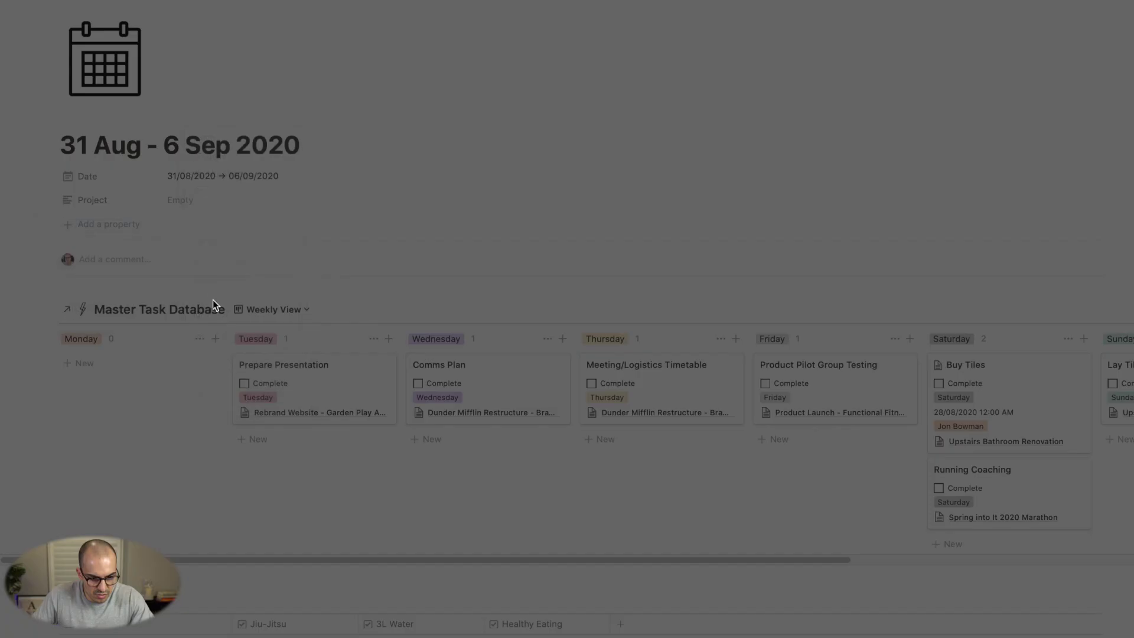
{"action": "left_click", "coordinate": [428, 323]}
{"action": "type", "text": "project"}
{"action": "left_click", "coordinate": [431, 395]}
{"action": "left_click", "coordinate": [621, 352]}
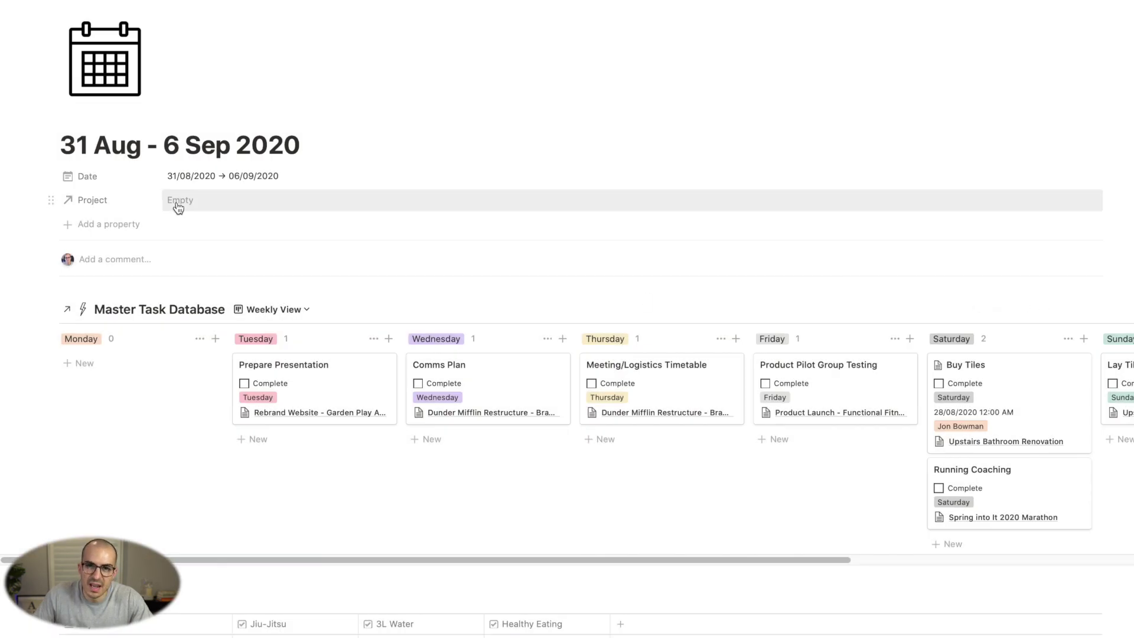
Link the Product Launch and Spring into It 2020 Marathon projects to this week.
{"action": "left_click", "coordinate": [177, 206]}
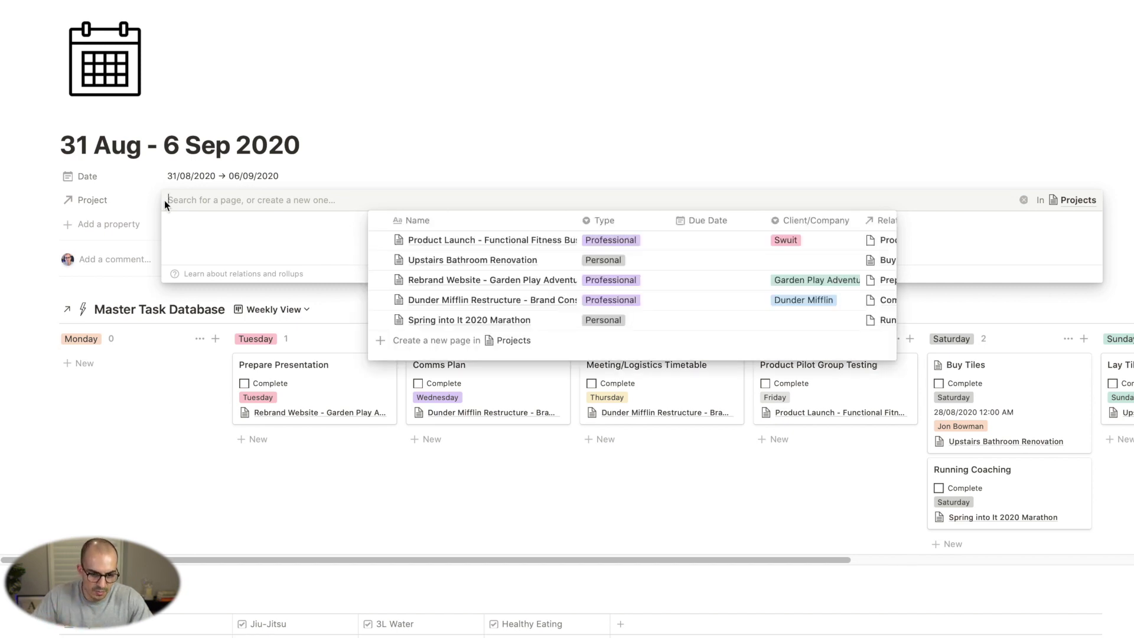
{"action": "left_click", "coordinate": [451, 240]}
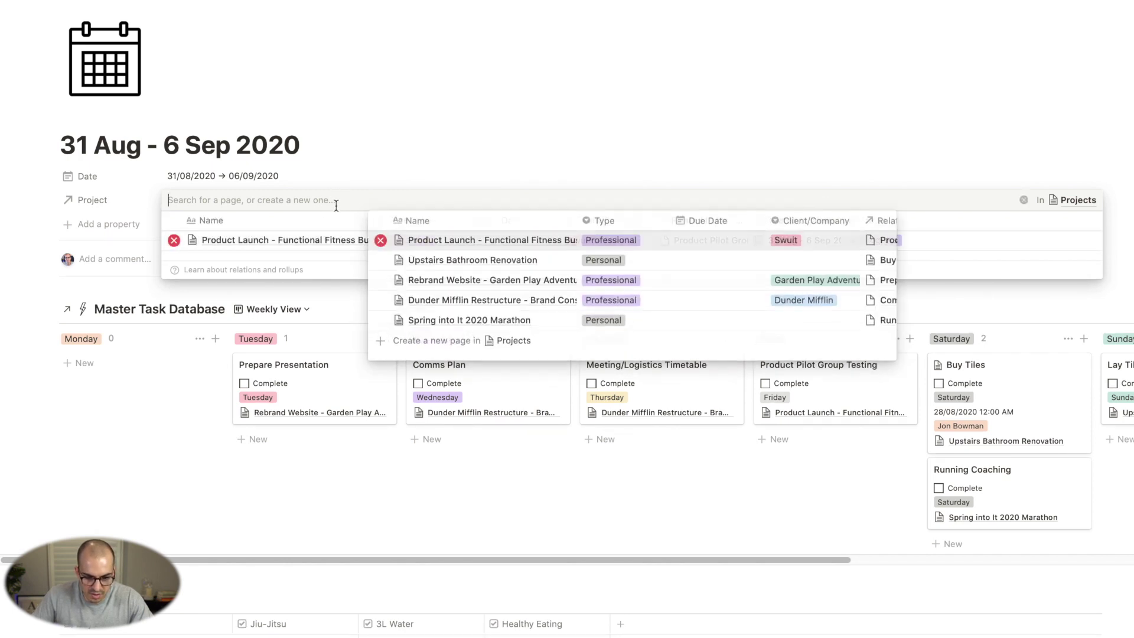
{"action": "left_click", "coordinate": [416, 320]}
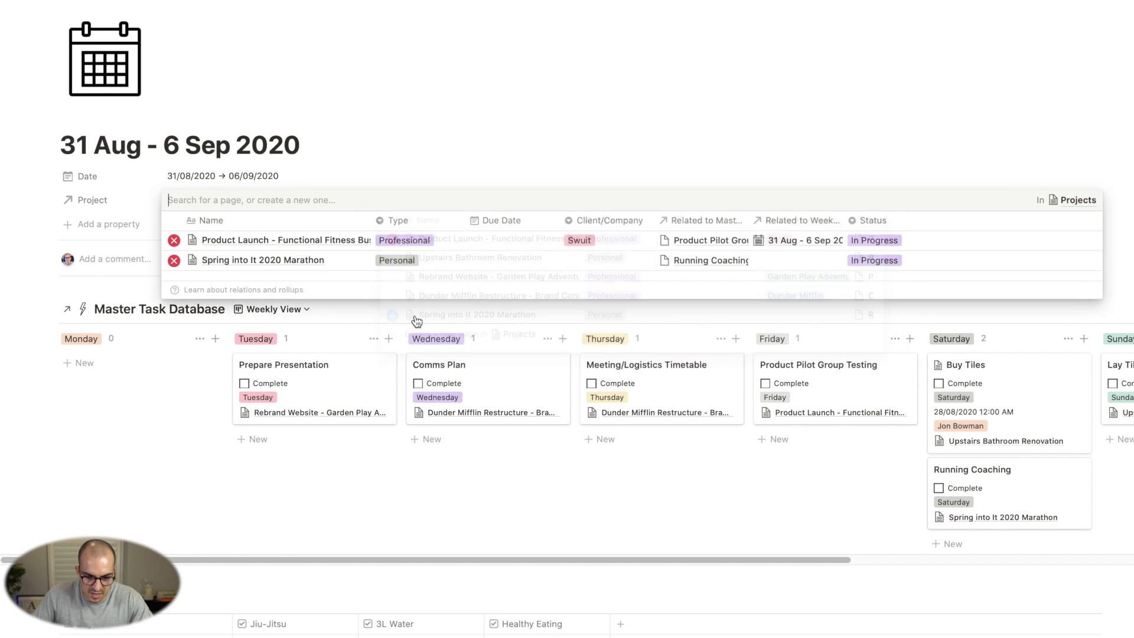
{"action": "left_click", "coordinate": [414, 109]}
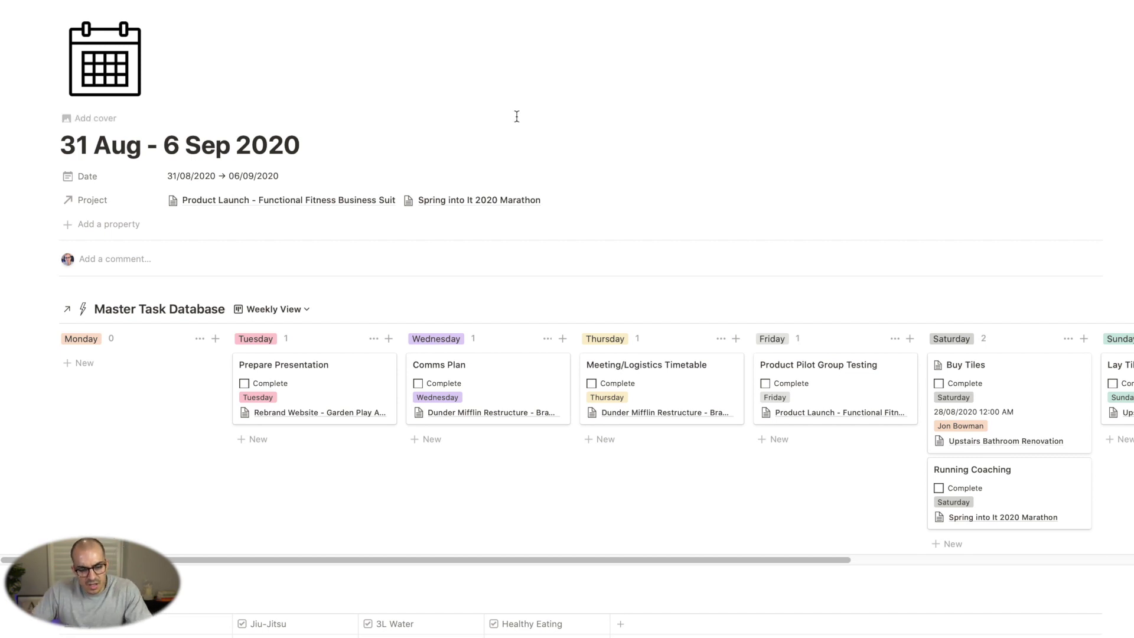
{"action": "left_click", "coordinate": [275, 314]}
{"action": "left_click", "coordinate": [275, 315]}
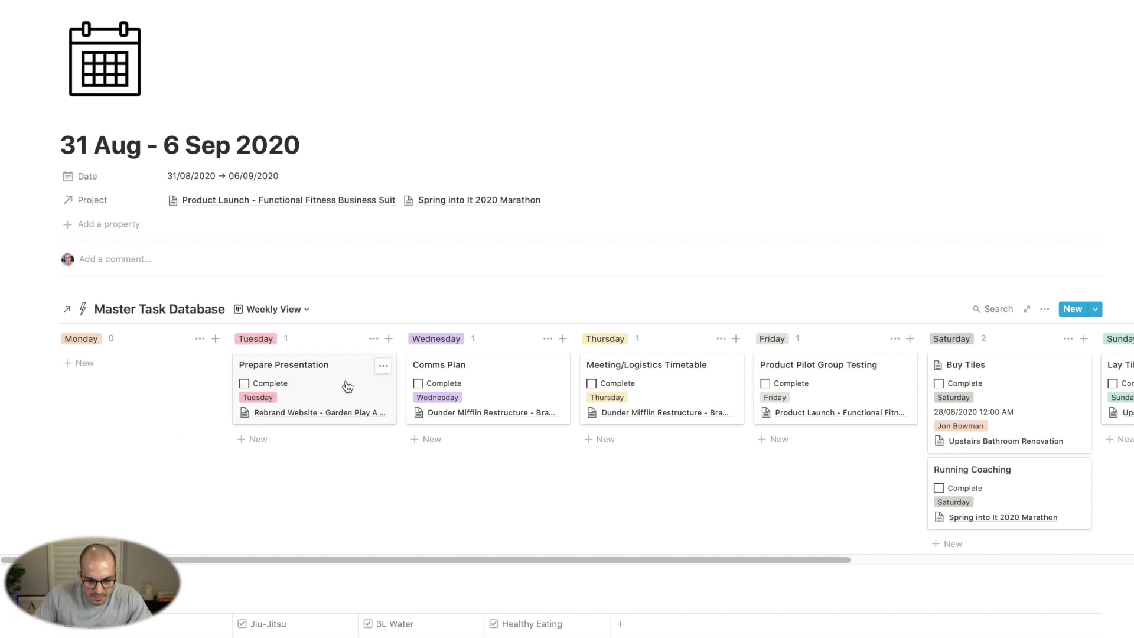
Add a Tasks property as a Relation to the Master Task Database.
{"action": "left_click", "coordinate": [121, 230]}
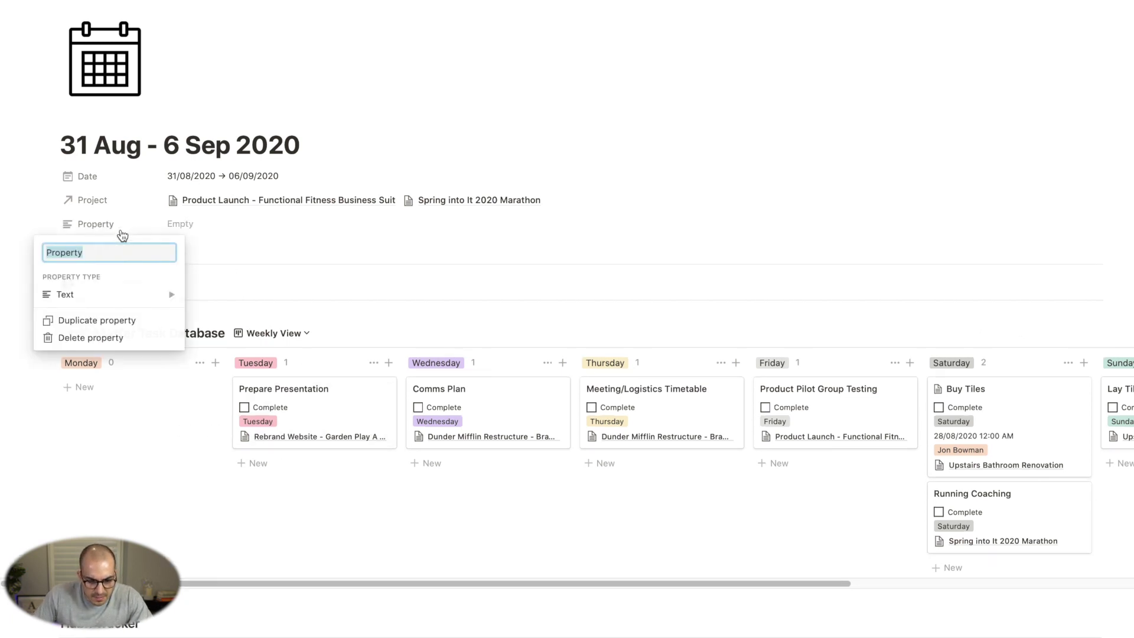
{"action": "type", "text": "Tasks"}
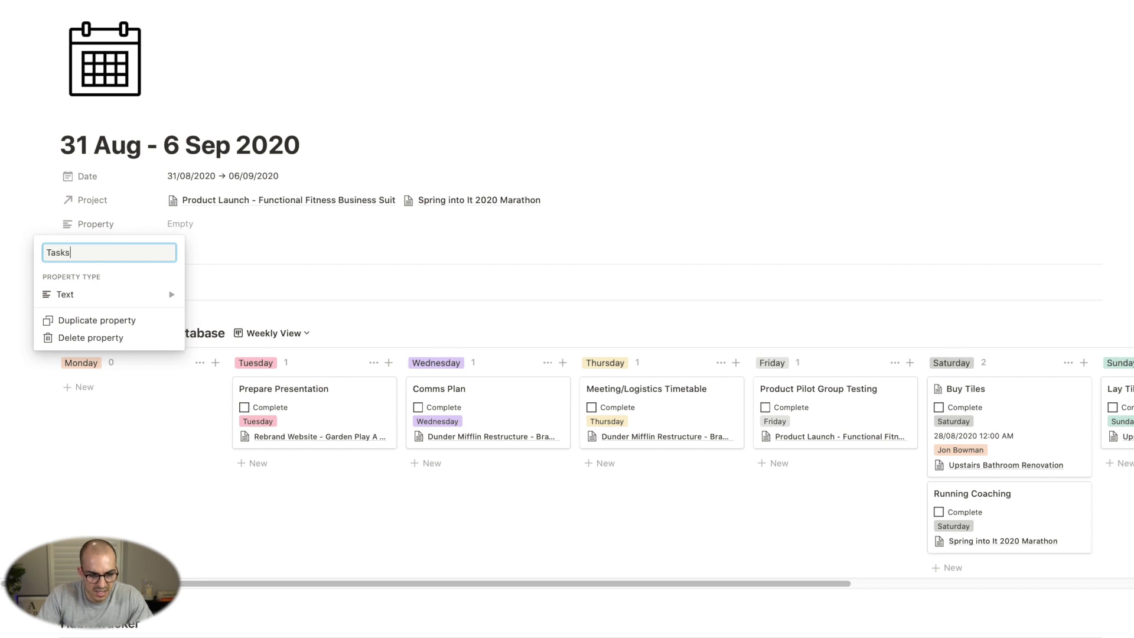
{"action": "left_click", "coordinate": [109, 298]}
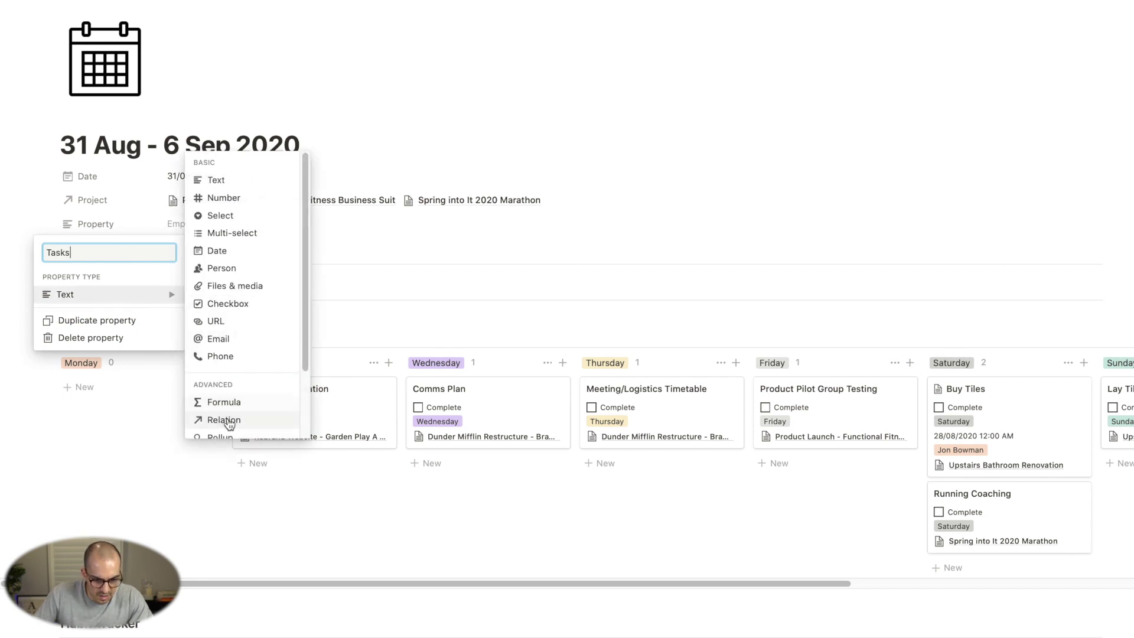
{"action": "left_click", "coordinate": [228, 421]}
{"action": "left_click", "coordinate": [419, 314]}
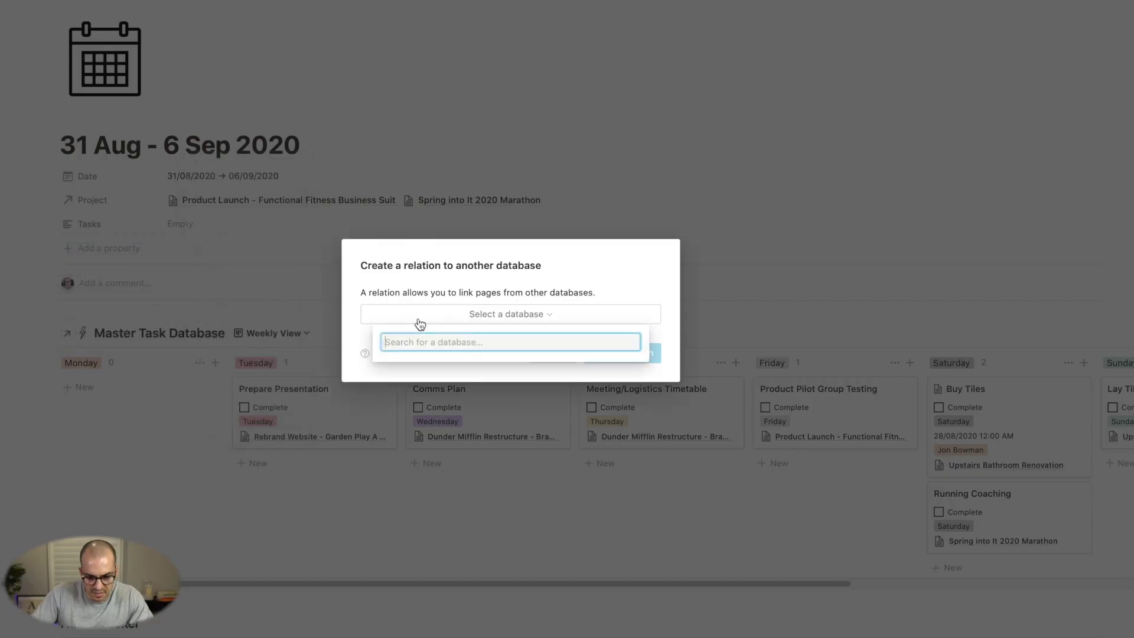
{"action": "type", "text": "tasks"}
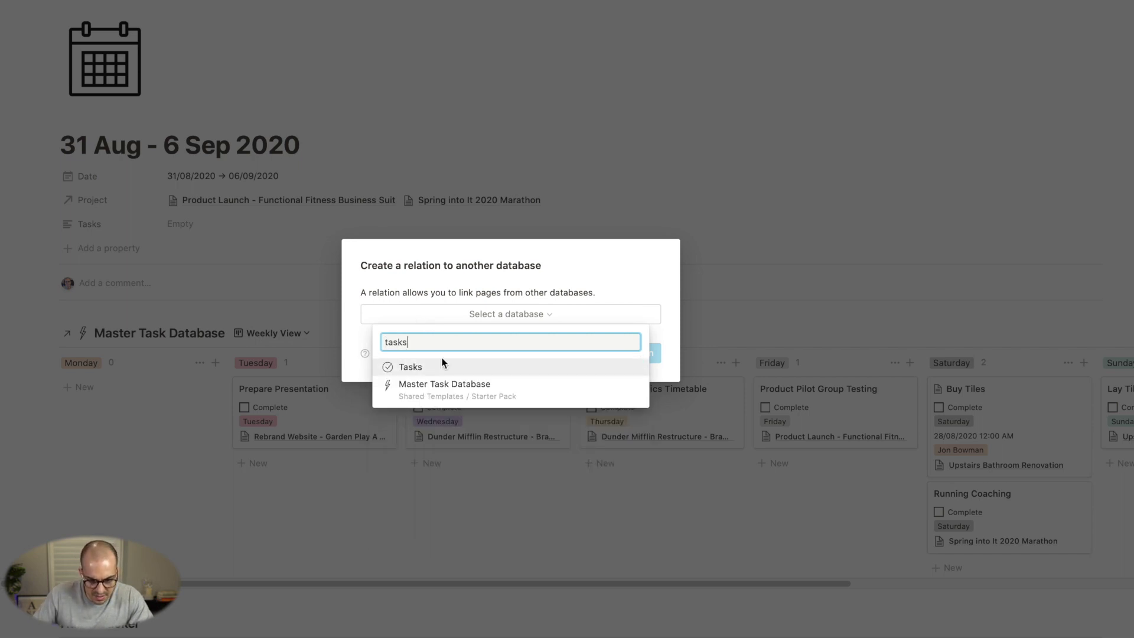
{"action": "left_click", "coordinate": [443, 385]}
{"action": "left_click", "coordinate": [610, 357]}
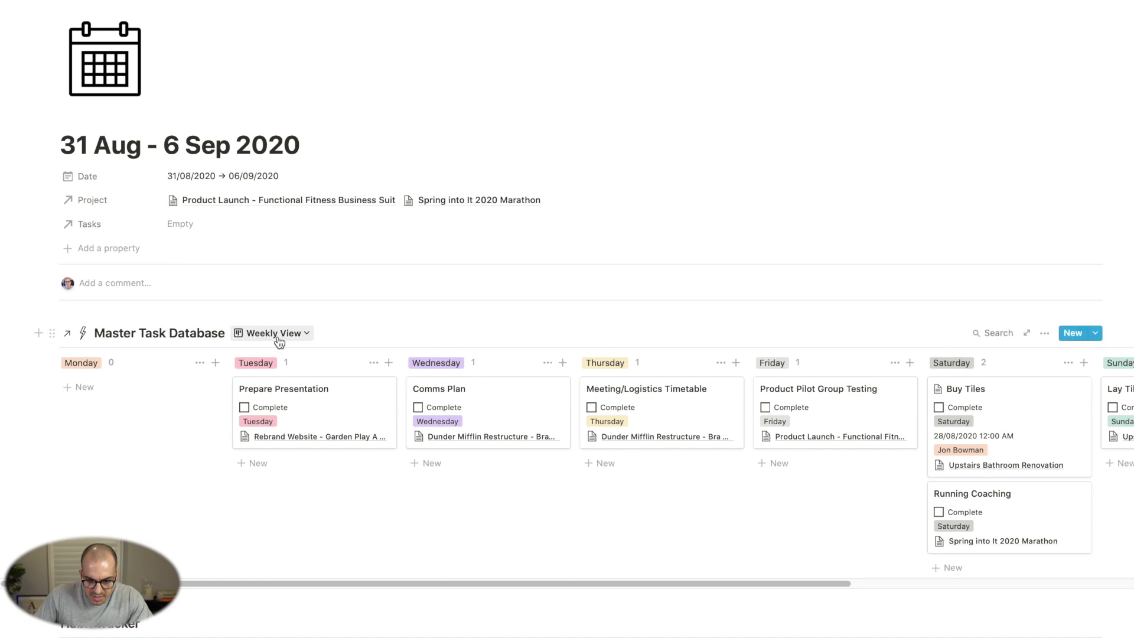
Filter the Weekly View to Related to Weekly Agenda contains 31 Aug - 6 Sep 2020.
{"action": "left_click", "coordinate": [1044, 337]}
{"action": "left_click", "coordinate": [1045, 377]}
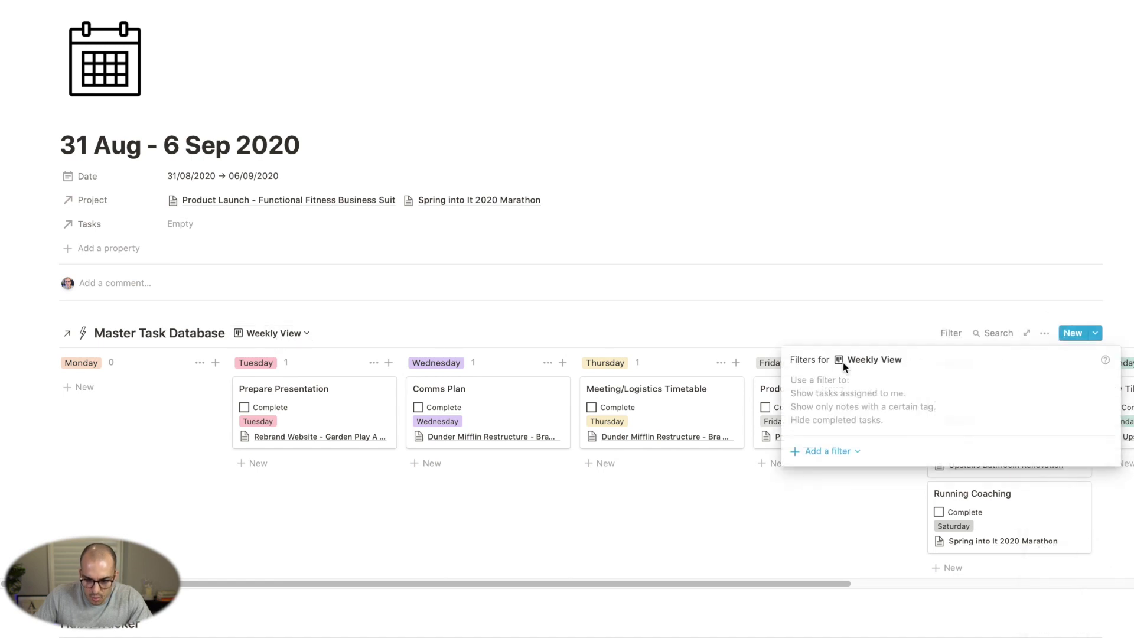
{"action": "left_click", "coordinate": [820, 450]}
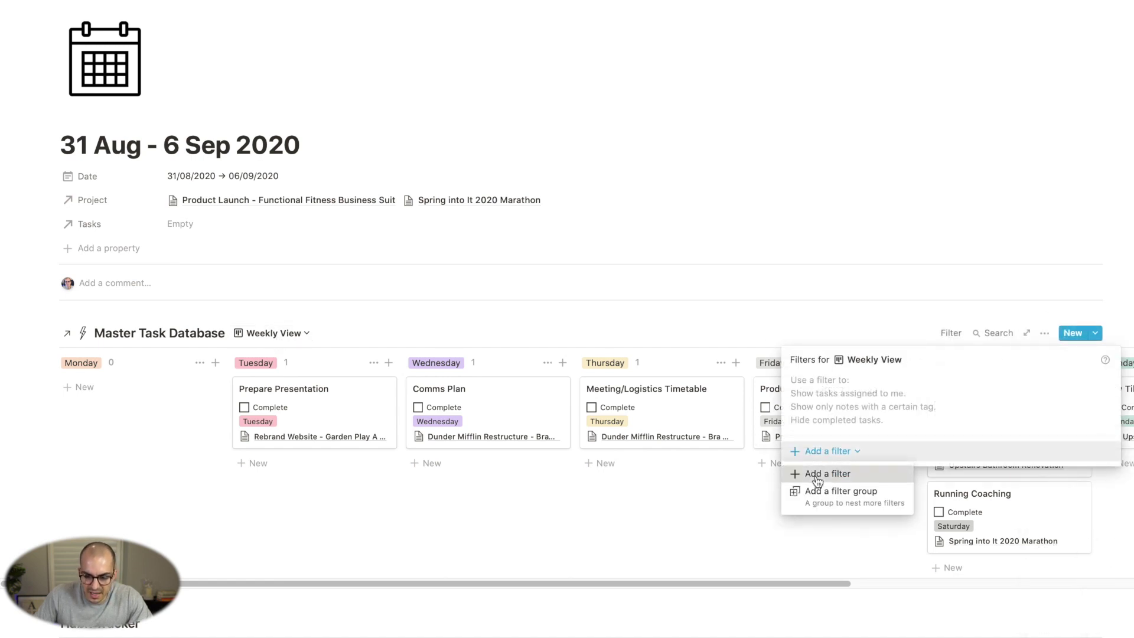
{"action": "left_click", "coordinate": [817, 479]}
{"action": "left_click", "coordinate": [885, 385]}
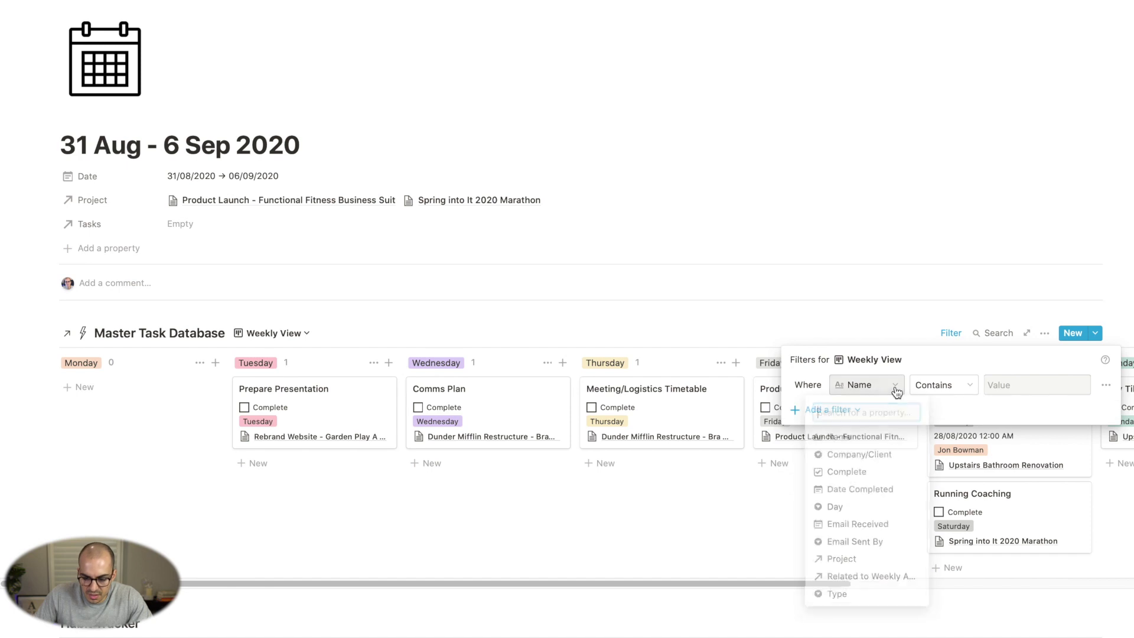
{"action": "left_click", "coordinate": [846, 578]}
{"action": "left_click", "coordinate": [1010, 384]}
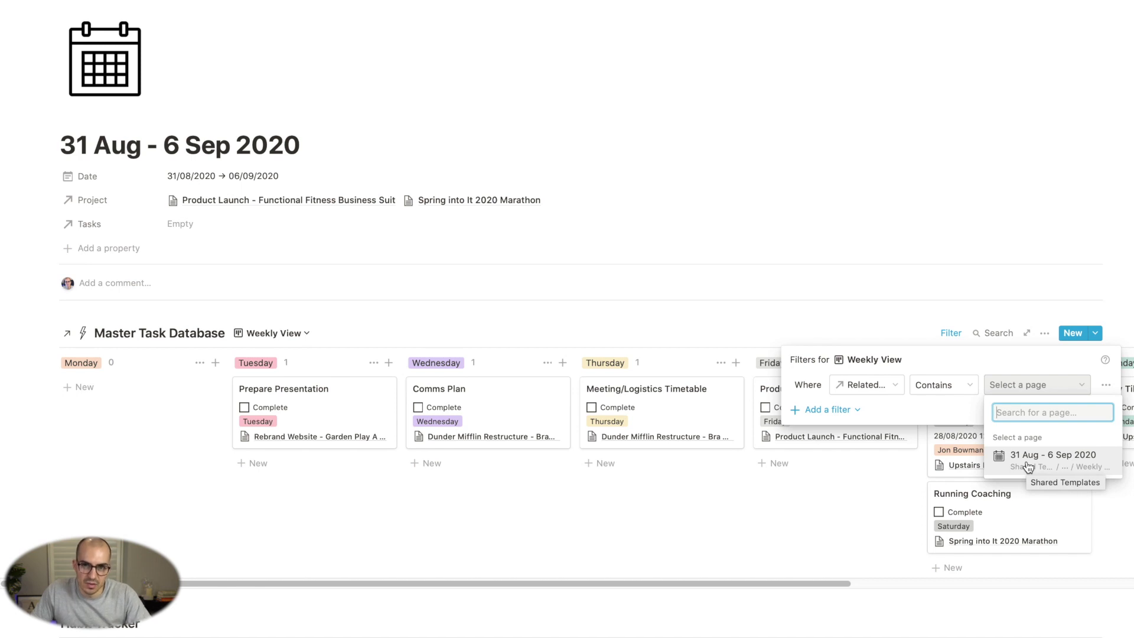
{"action": "left_click", "coordinate": [1028, 466]}
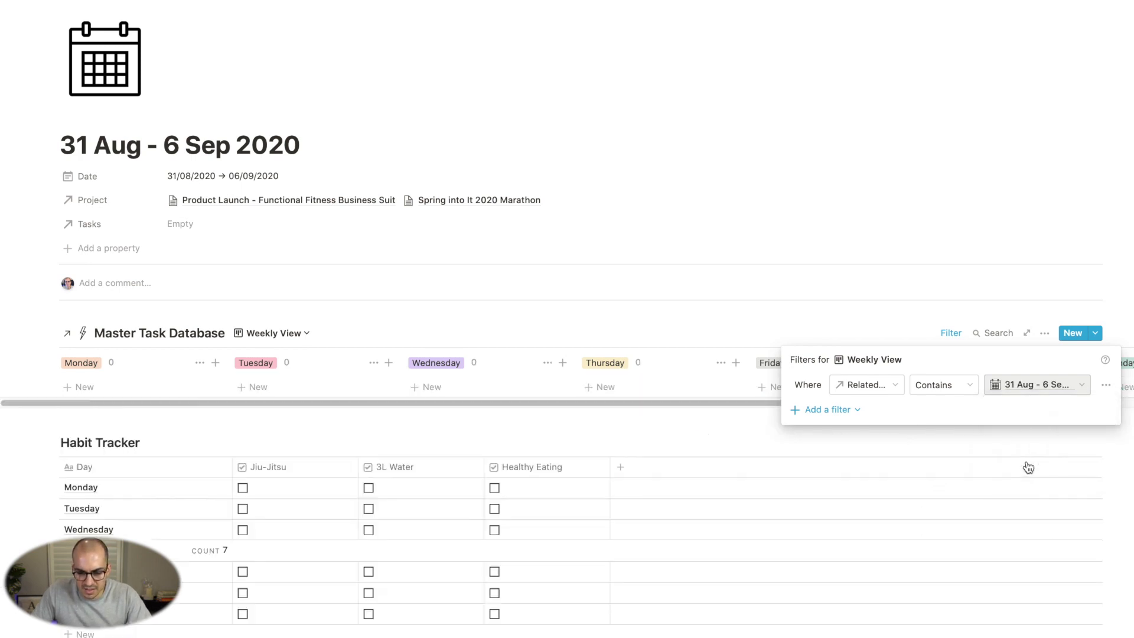
{"action": "left_click", "coordinate": [187, 234]}
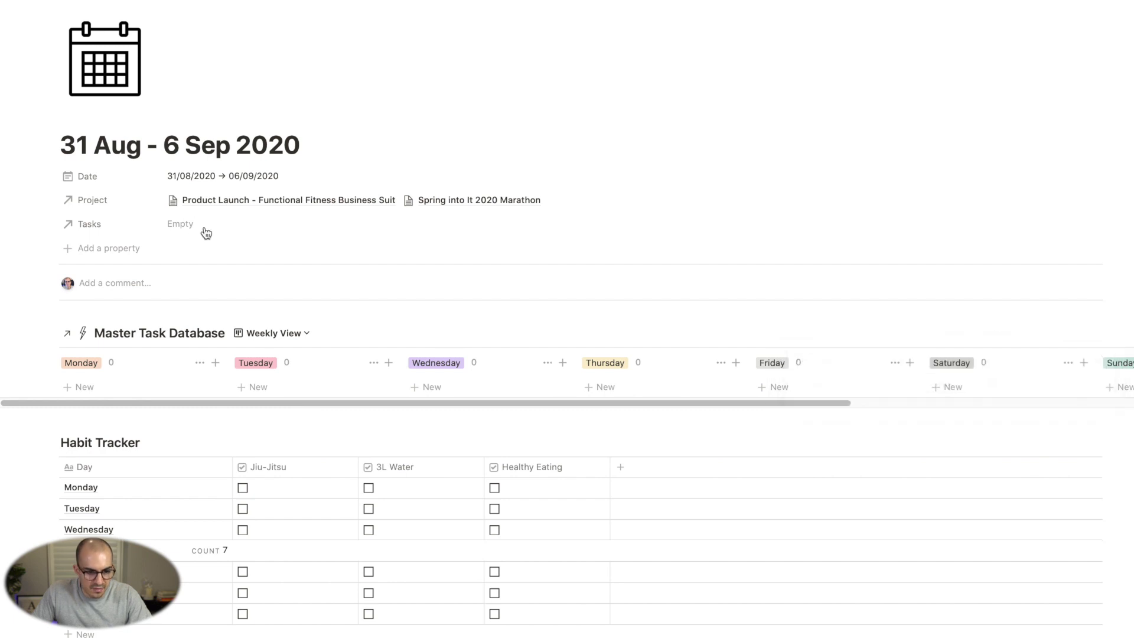
Link the Buy Tiles and Meeting/Logistics Timetable tasks to this week.
{"action": "left_click", "coordinate": [190, 225]}
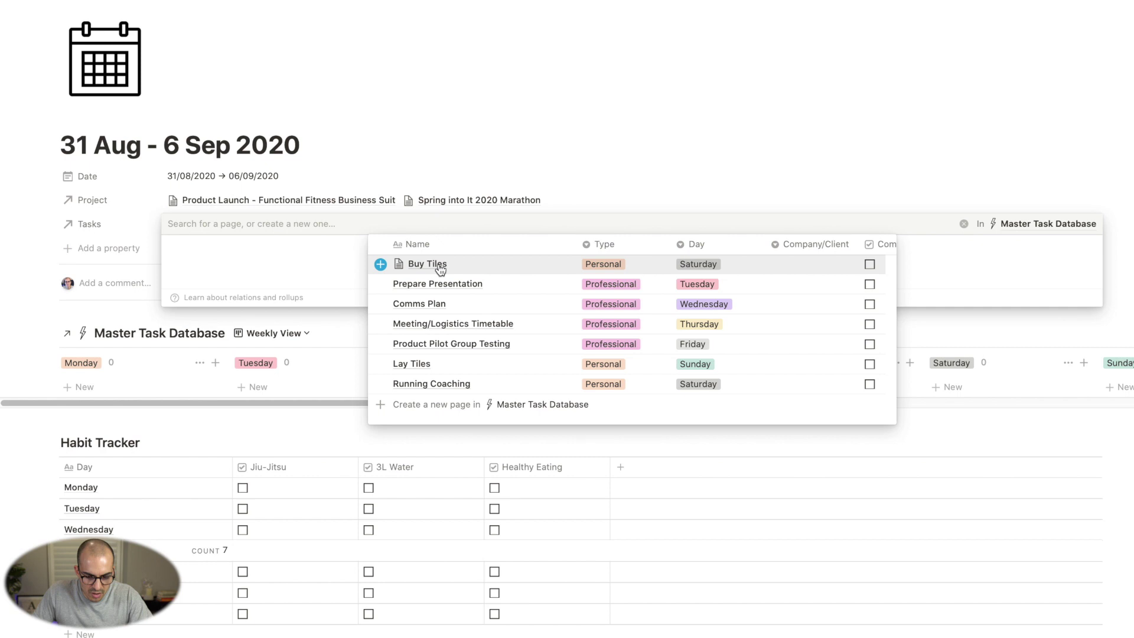
{"action": "left_click", "coordinate": [434, 268]}
{"action": "left_click", "coordinate": [755, 475]}
{"action": "left_click", "coordinate": [248, 223]}
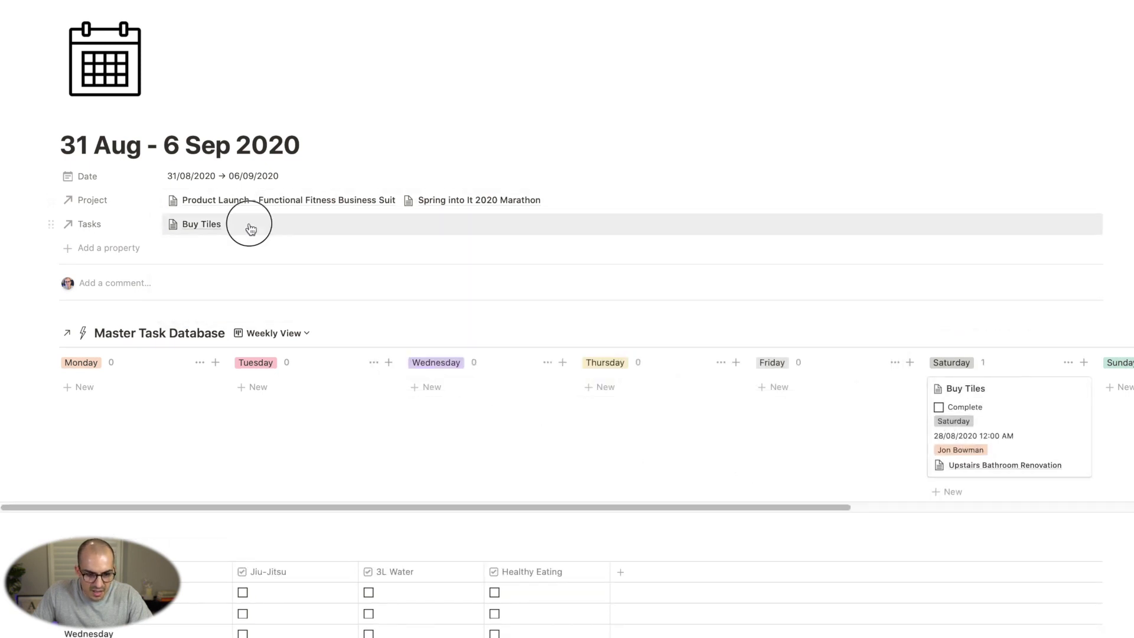
{"action": "left_click", "coordinate": [267, 223]}
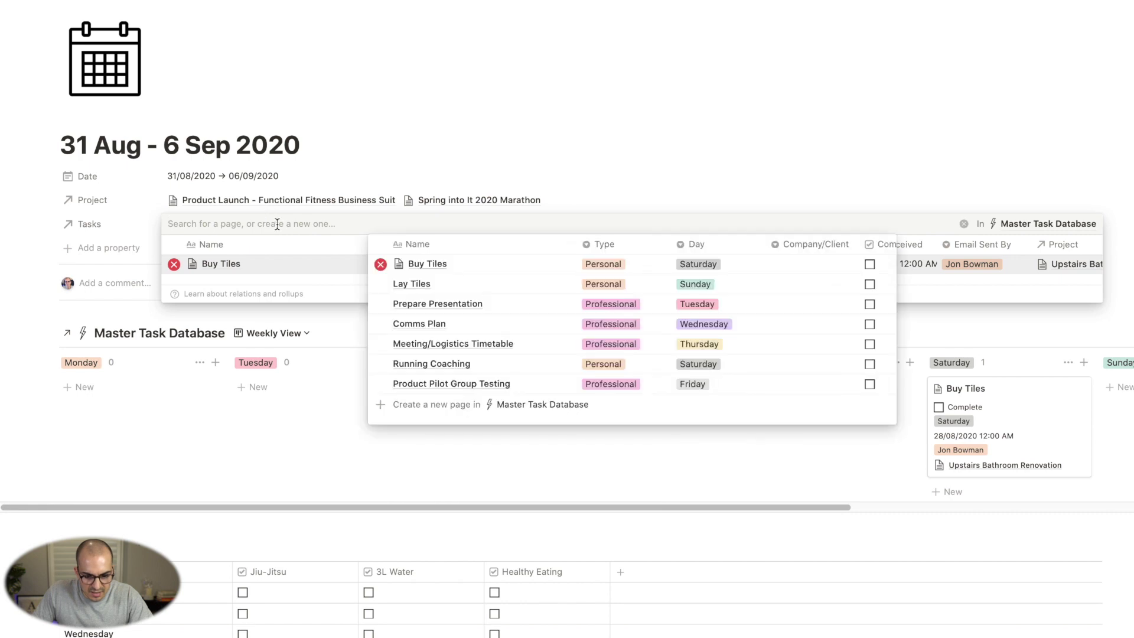
{"action": "left_click", "coordinate": [440, 347]}
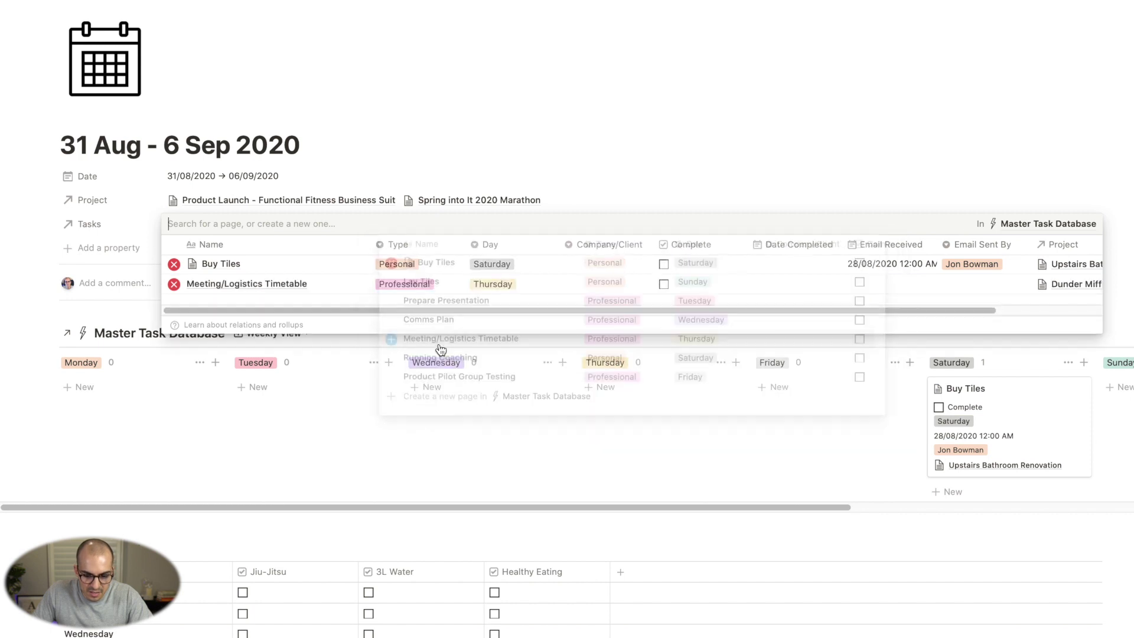
{"action": "left_click", "coordinate": [503, 433]}
Move Meeting/Logistics Timetable to Monday and mark it Complete.
{"action": "left_click_drag", "start_coordinate": [653, 412], "coordinate": [181, 431]}
{"action": "left_click", "coordinate": [325, 460]}
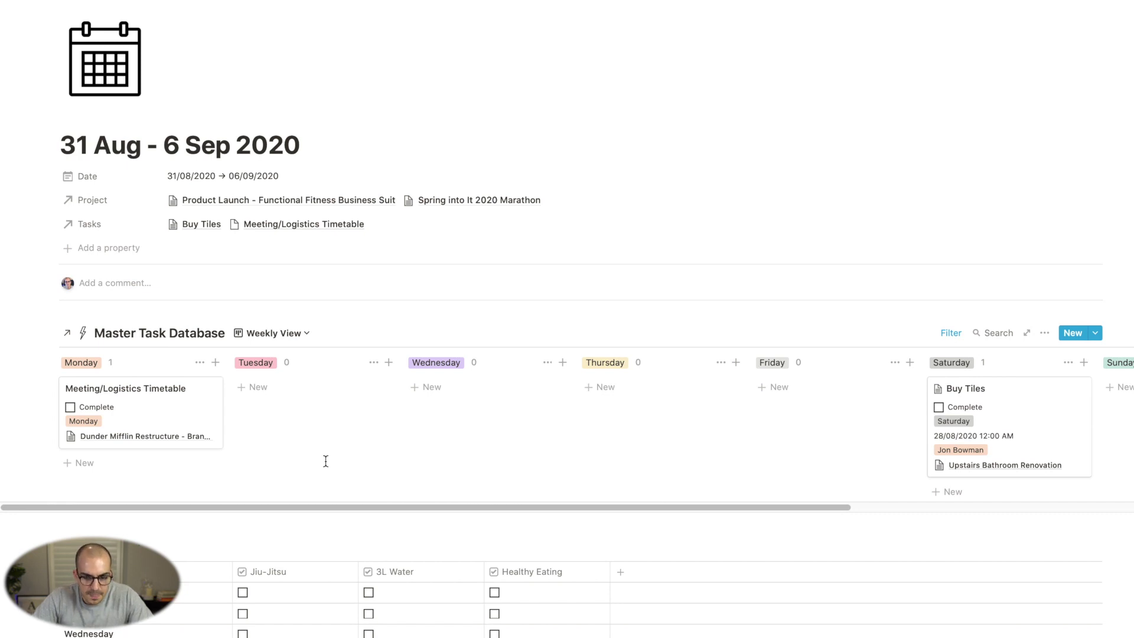
{"action": "left_click", "coordinate": [72, 407]}
Tick 3L Water for Wednesday and Saturday in the Habit Tracker.
{"action": "scroll", "coordinate": [226, 400], "scroll_direction": "down", "scroll_amount": 5}
{"action": "left_click", "coordinate": [369, 359]}
{"action": "left_click", "coordinate": [369, 421]}
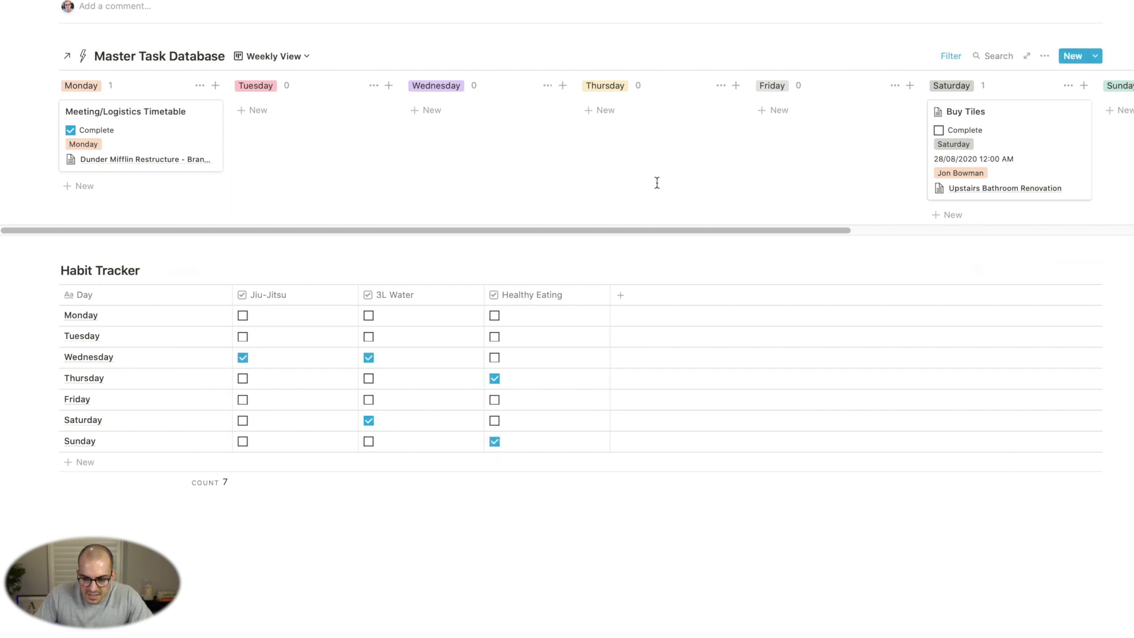
{"action": "left_click_drag", "start_coordinate": [660, 230], "coordinate": [850, 232]}
{"action": "scroll", "coordinate": [826, 239], "scroll_direction": "up", "scroll_amount": 5}
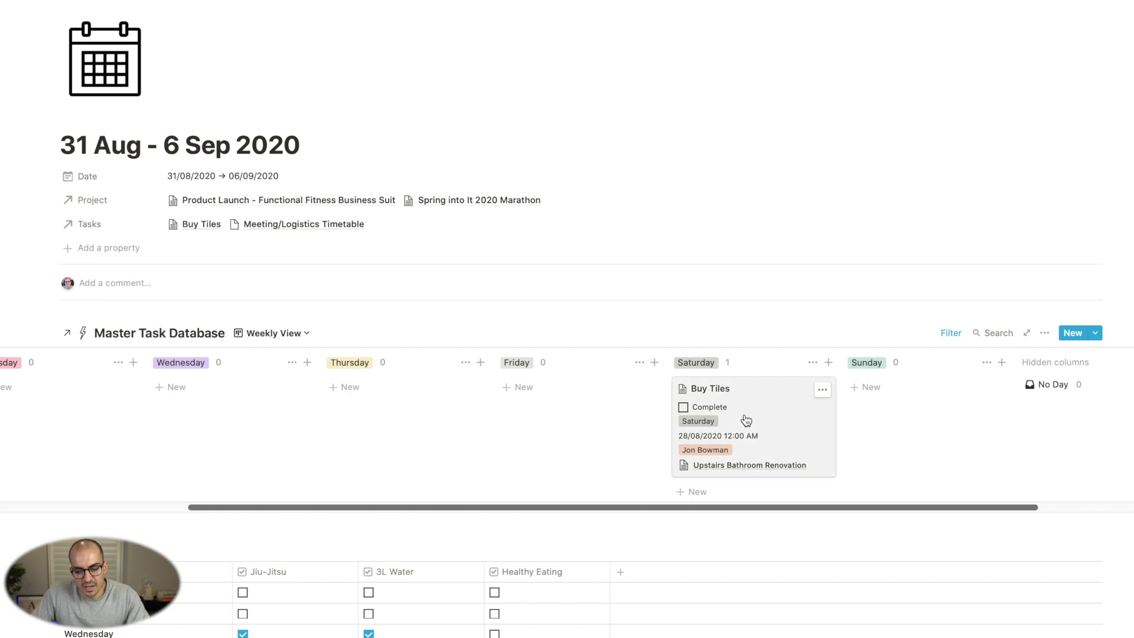
Relink Buy Tiles to a newly created 7 Sep - 13 Sep week page, removing 31 Aug - 6 Sep 2020.
{"action": "left_click", "coordinate": [815, 423]}
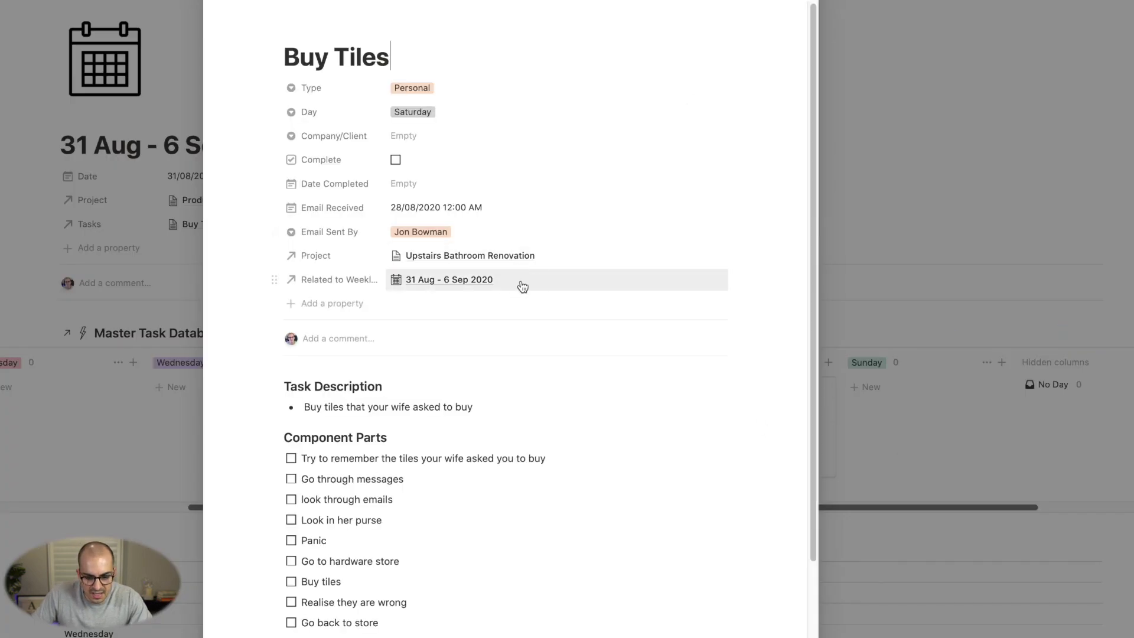
{"action": "left_click", "coordinate": [523, 287]}
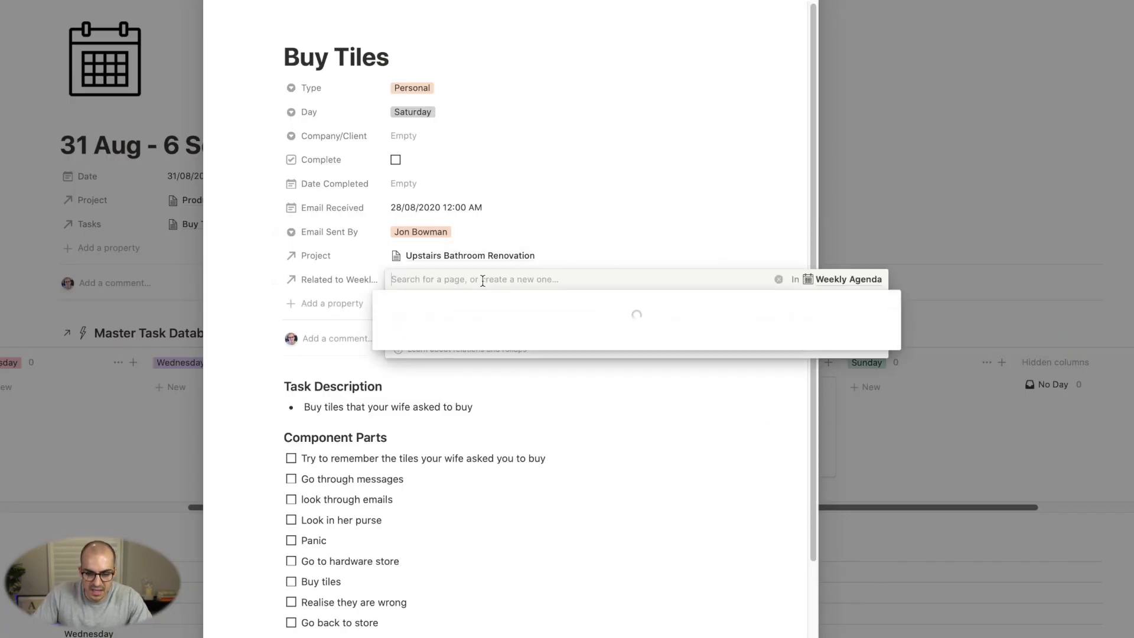
{"action": "type", "text": "7"}
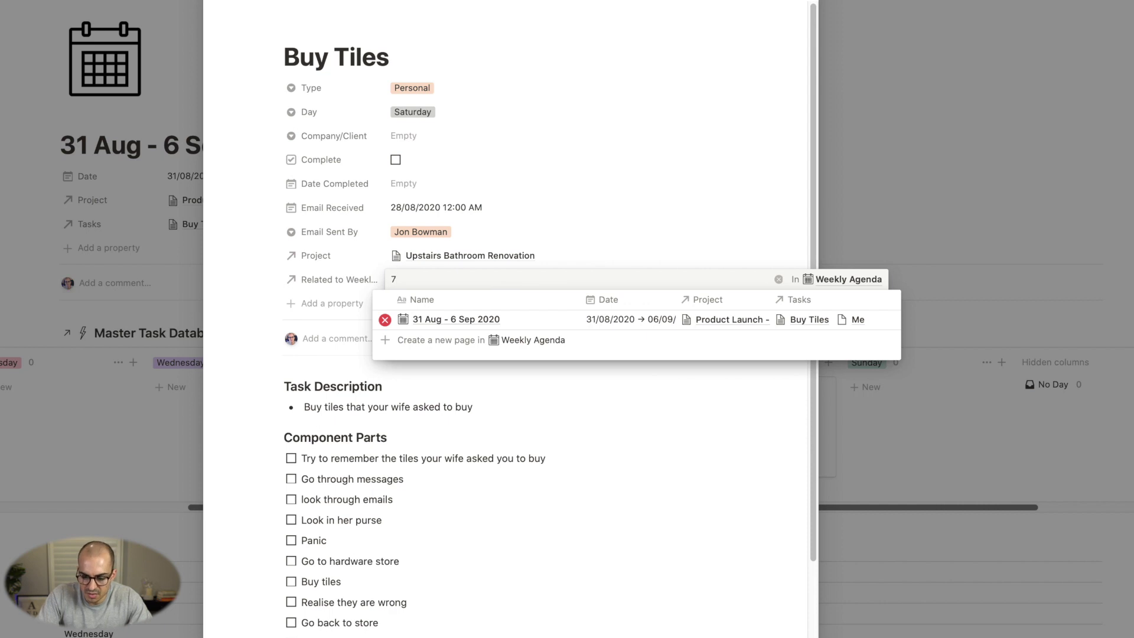
{"action": "type", "text": " Sep - 13 Sep"}
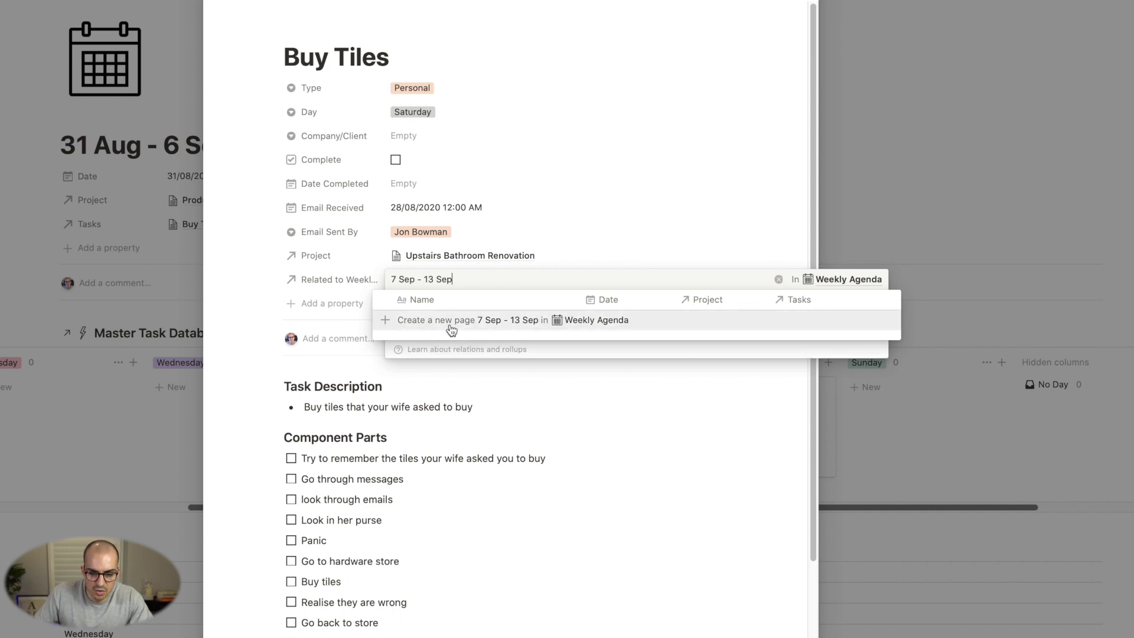
{"action": "left_click", "coordinate": [546, 322]}
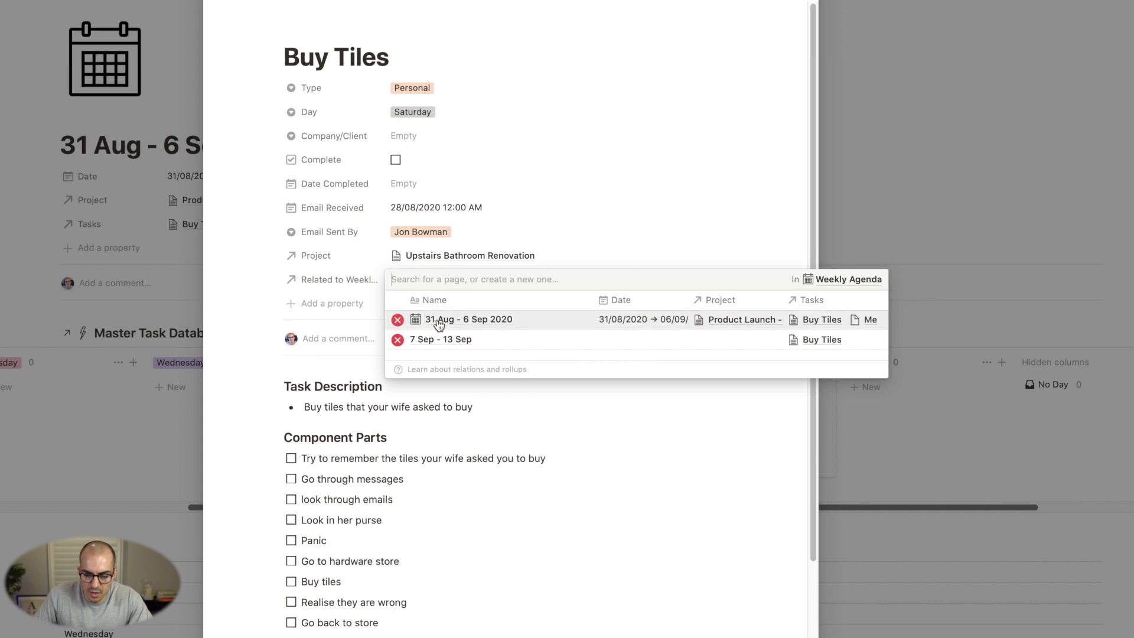
{"action": "left_click", "coordinate": [397, 320]}
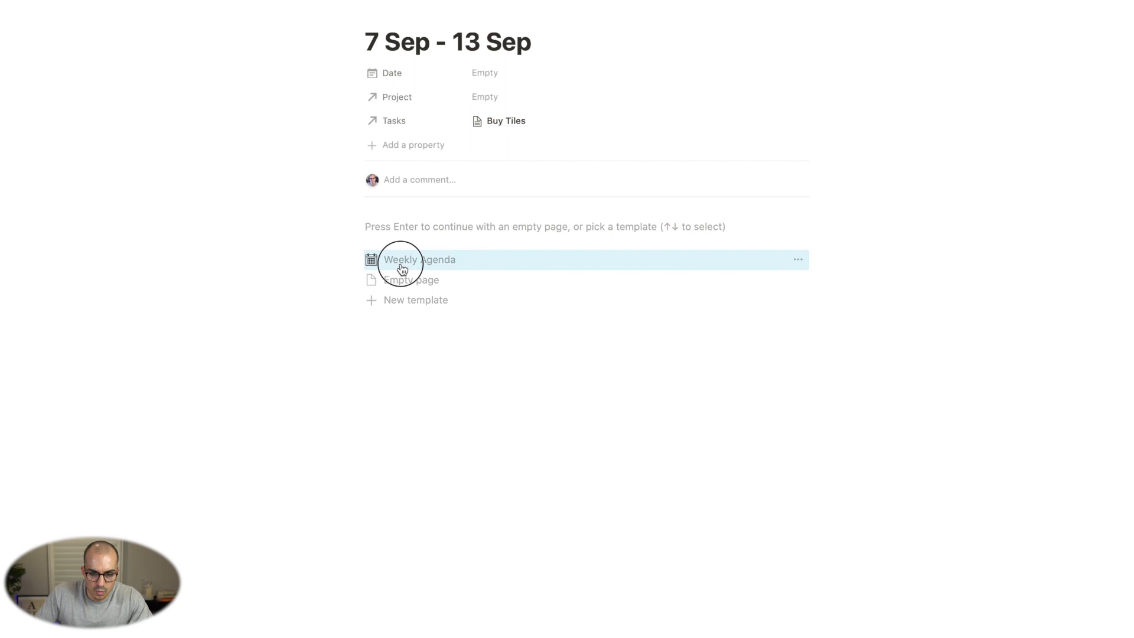
Apply the Weekly Agenda template and set the Date range to 7–13 September 2020.
{"action": "left_click", "coordinate": [401, 269]}
{"action": "left_click", "coordinate": [192, 175]}
{"action": "left_click", "coordinate": [307, 227]}
{"action": "left_click", "coordinate": [186, 286]}
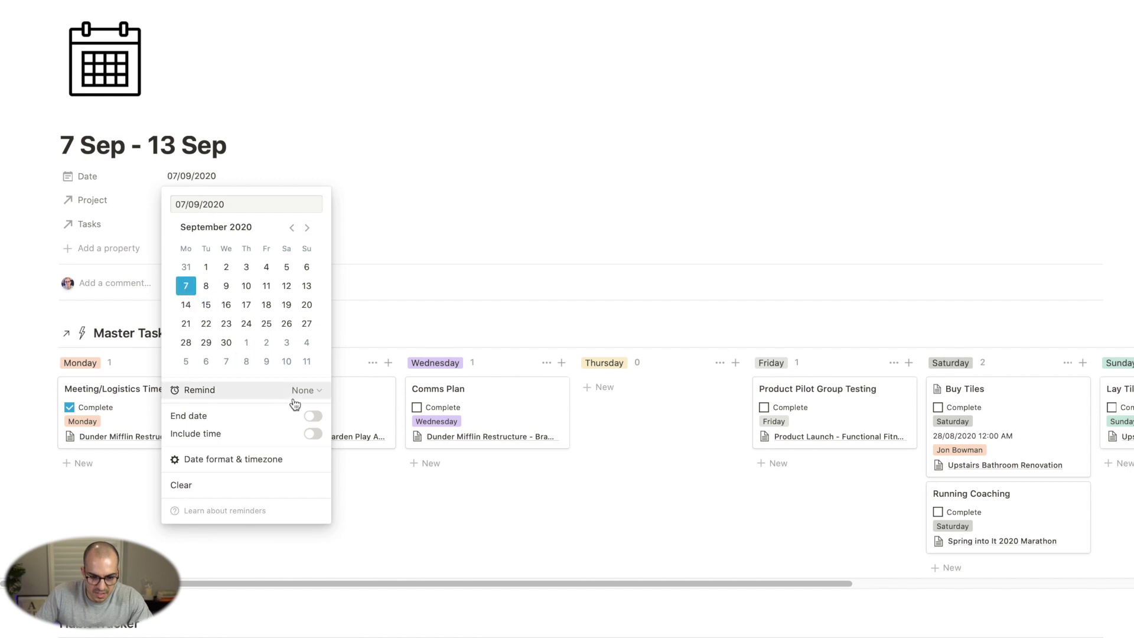
{"action": "left_click", "coordinate": [312, 416]}
{"action": "left_click", "coordinate": [306, 285]}
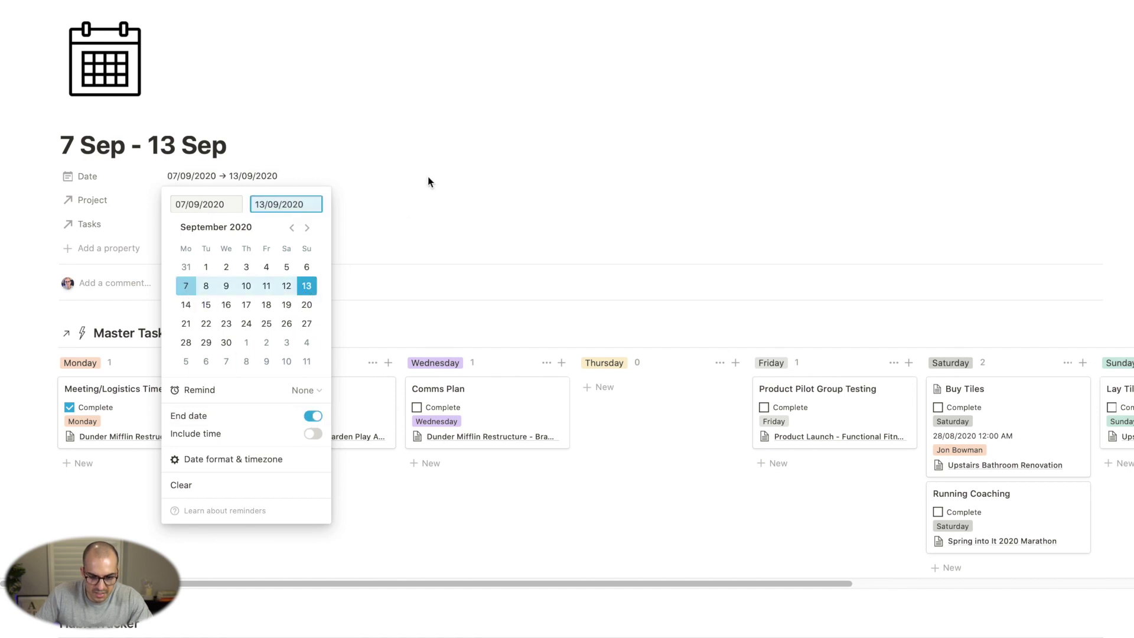
{"action": "left_click", "coordinate": [430, 182]}
{"action": "left_click", "coordinate": [301, 338]}
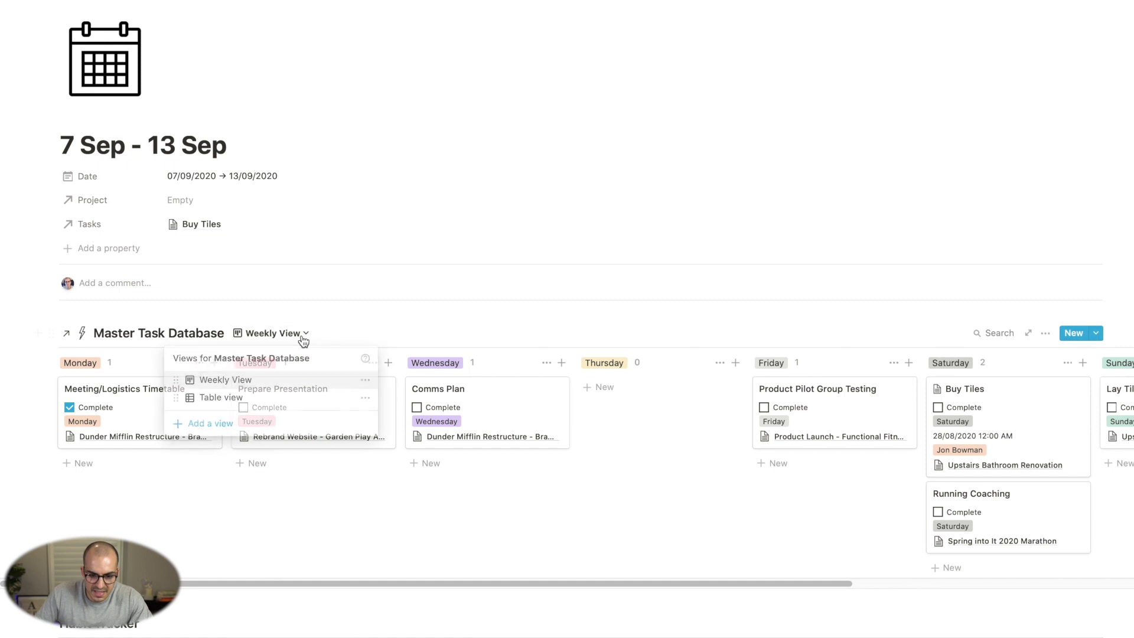
{"action": "left_click", "coordinate": [954, 335]}
Filter the board to Related to Weekly Agenda 7 Sep - 13 Sep and move Buy Tiles to Tuesday.
{"action": "left_click", "coordinate": [1044, 333]}
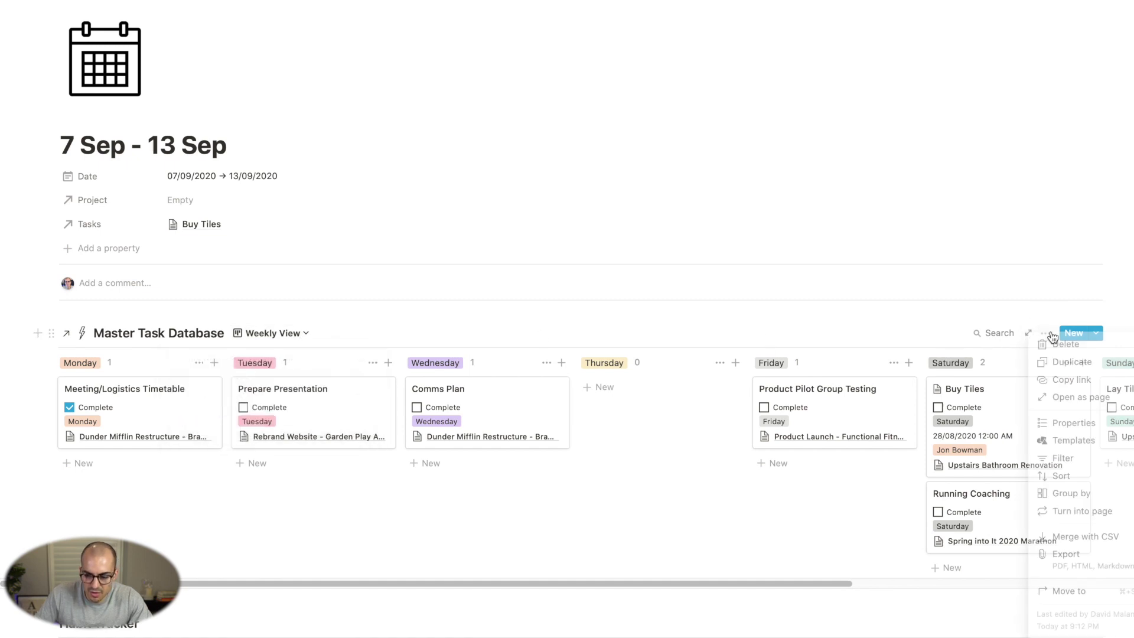
{"action": "left_click", "coordinate": [1059, 458]}
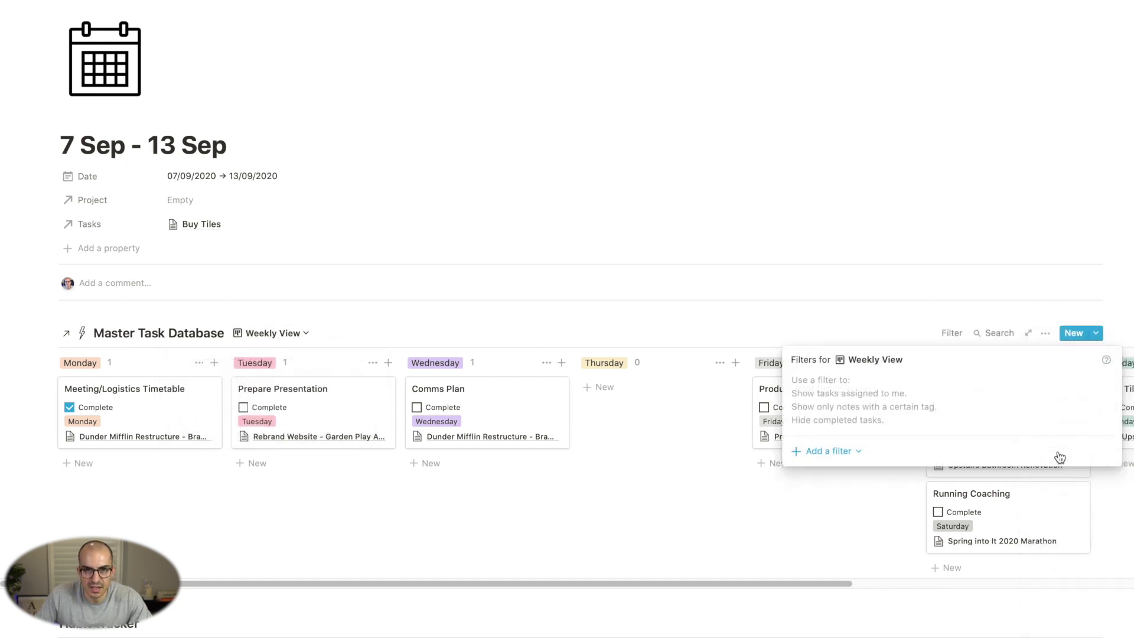
{"action": "left_click", "coordinate": [850, 452]}
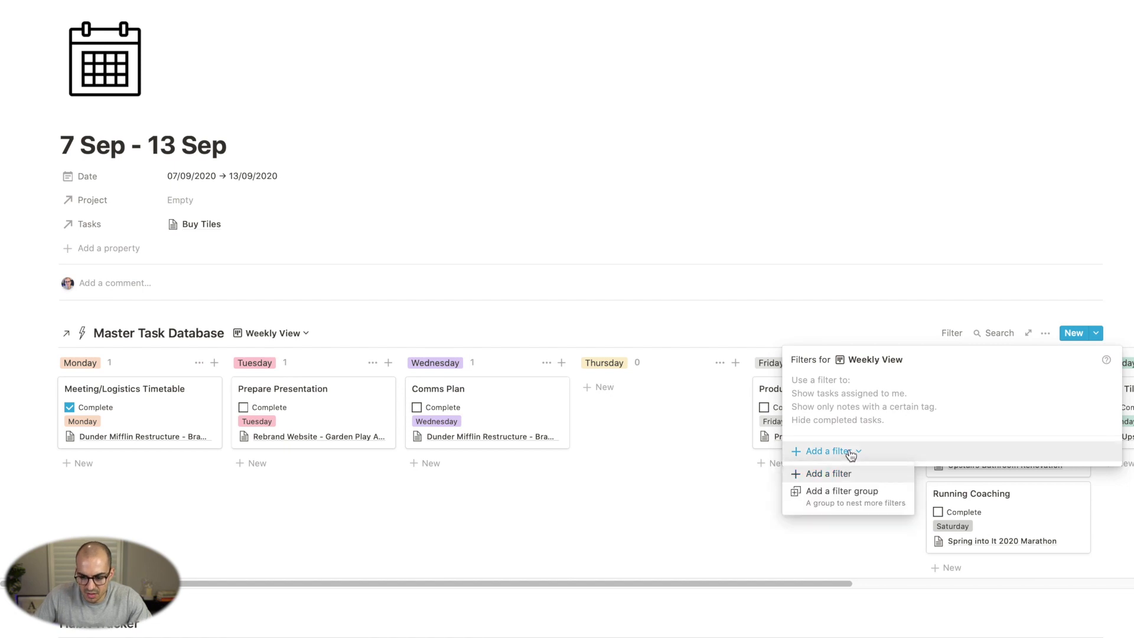
{"action": "left_click", "coordinate": [833, 474]}
{"action": "left_click", "coordinate": [867, 385]}
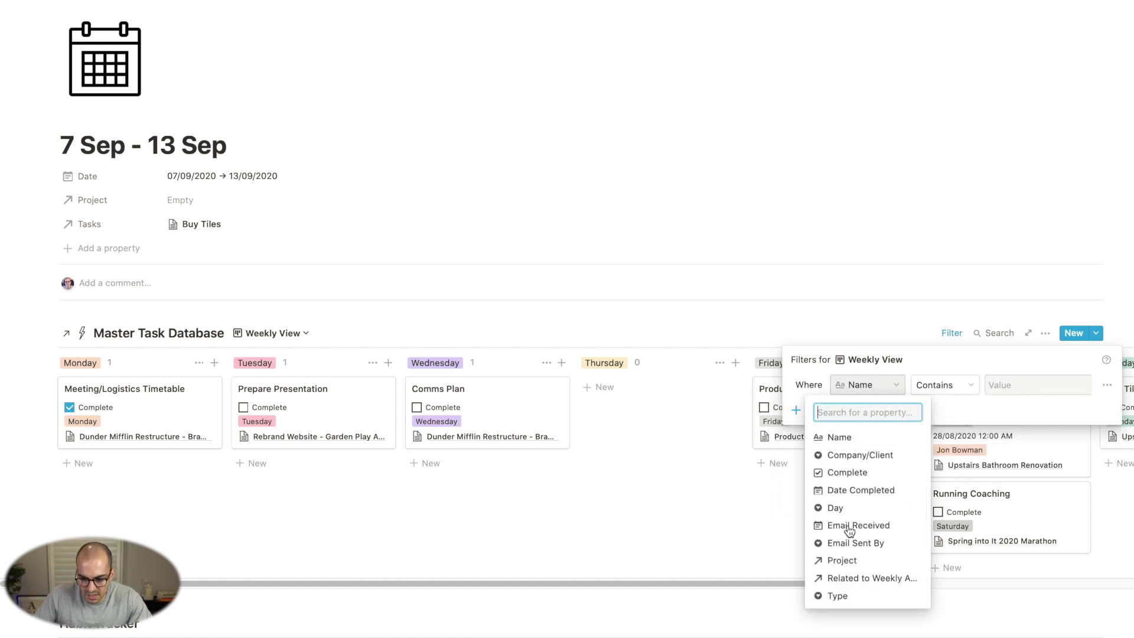
{"action": "left_click", "coordinate": [856, 578]}
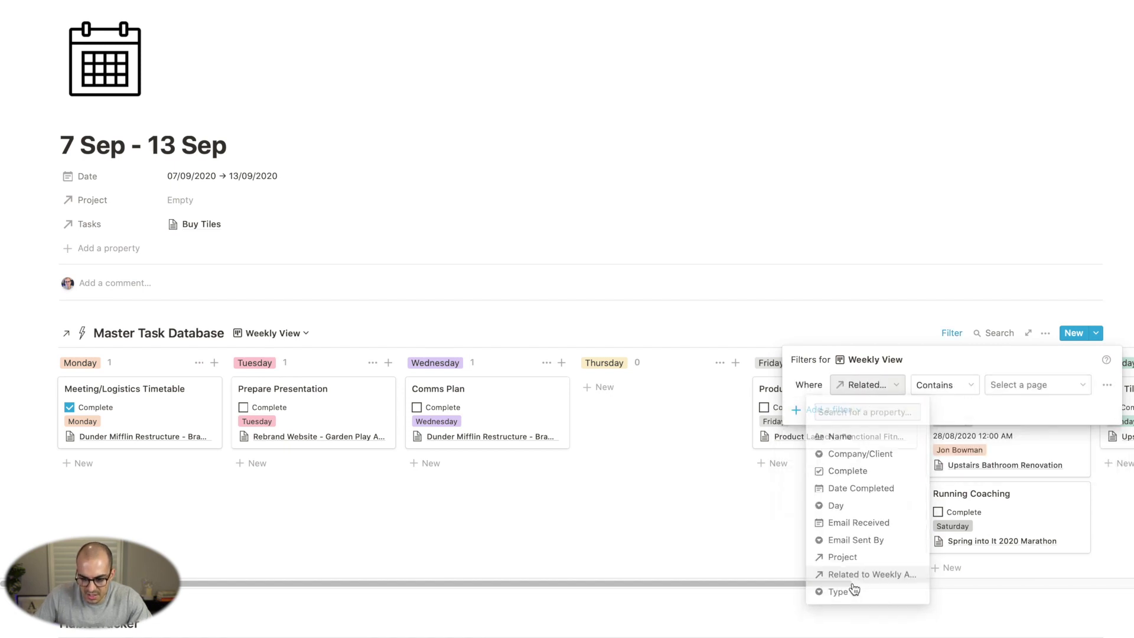
{"action": "left_click", "coordinate": [1014, 387]}
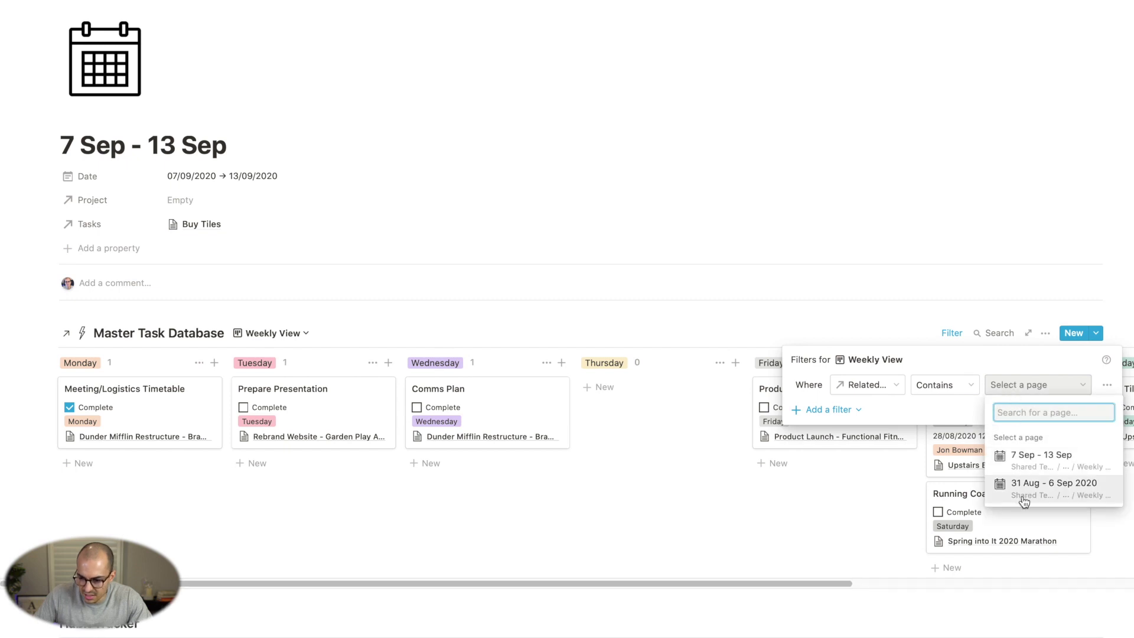
{"action": "left_click", "coordinate": [1033, 457]}
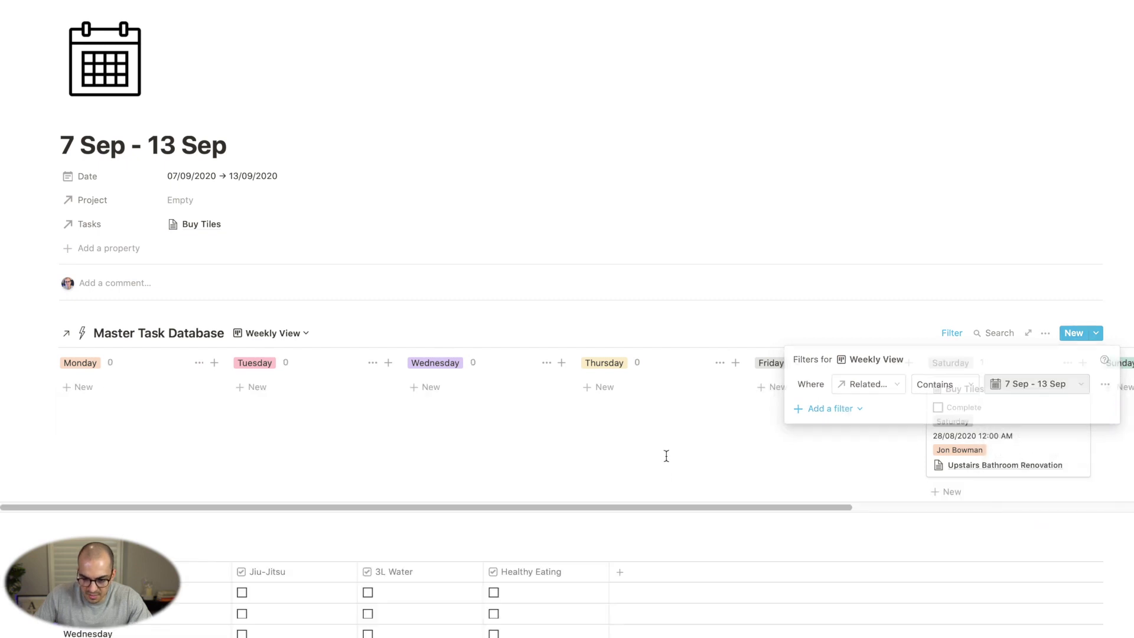
{"action": "left_click", "coordinate": [708, 437]}
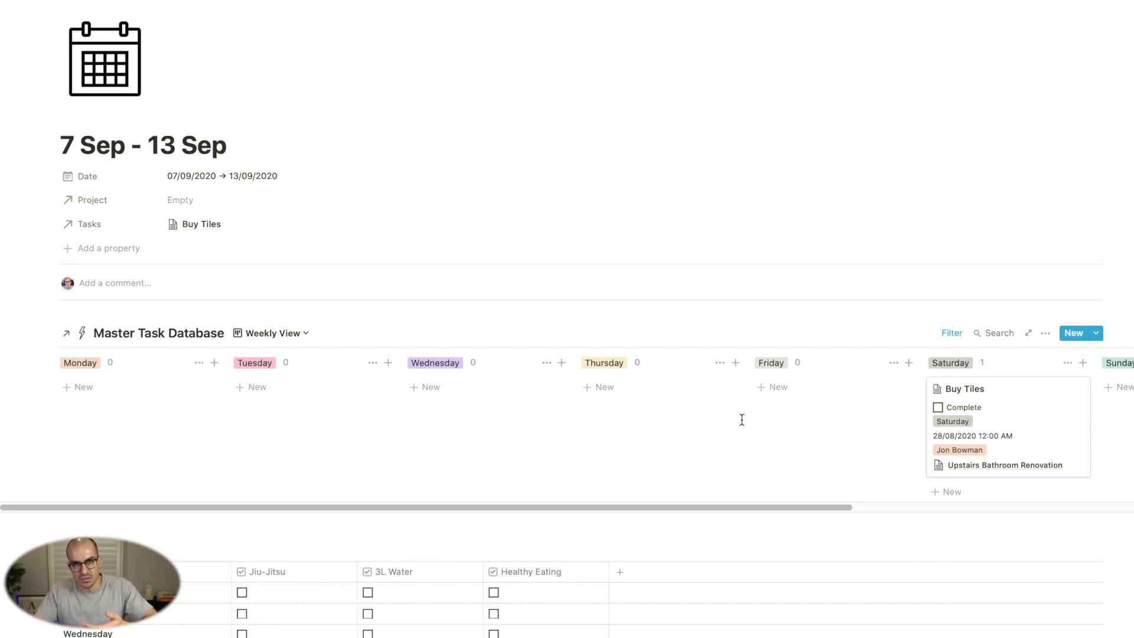
{"action": "left_click_drag", "start_coordinate": [1055, 419], "coordinate": [368, 454]}
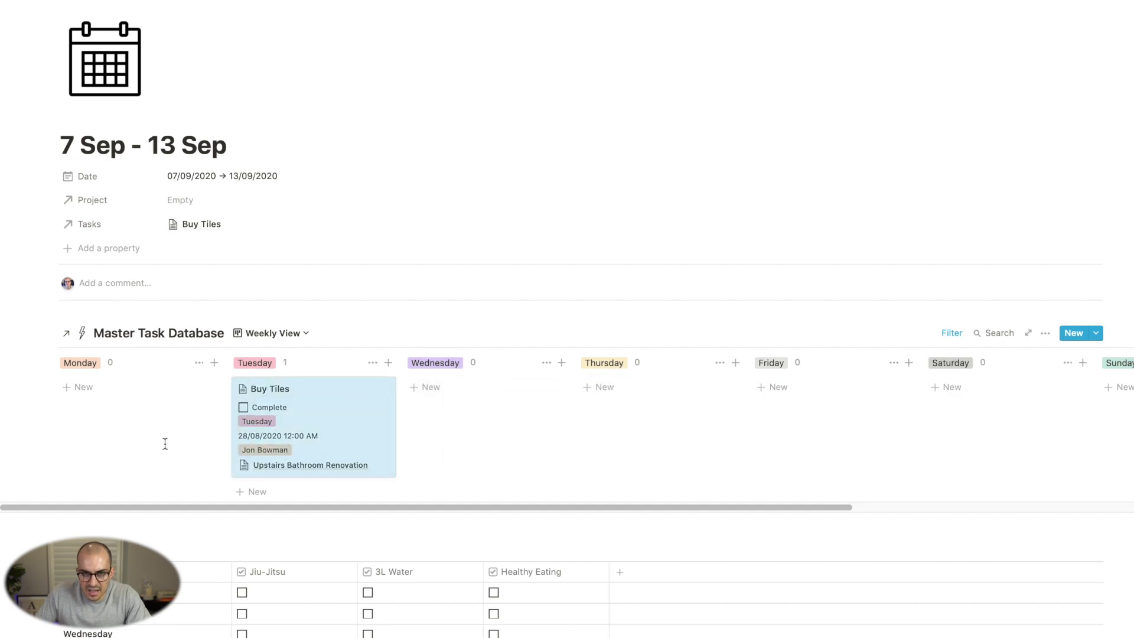